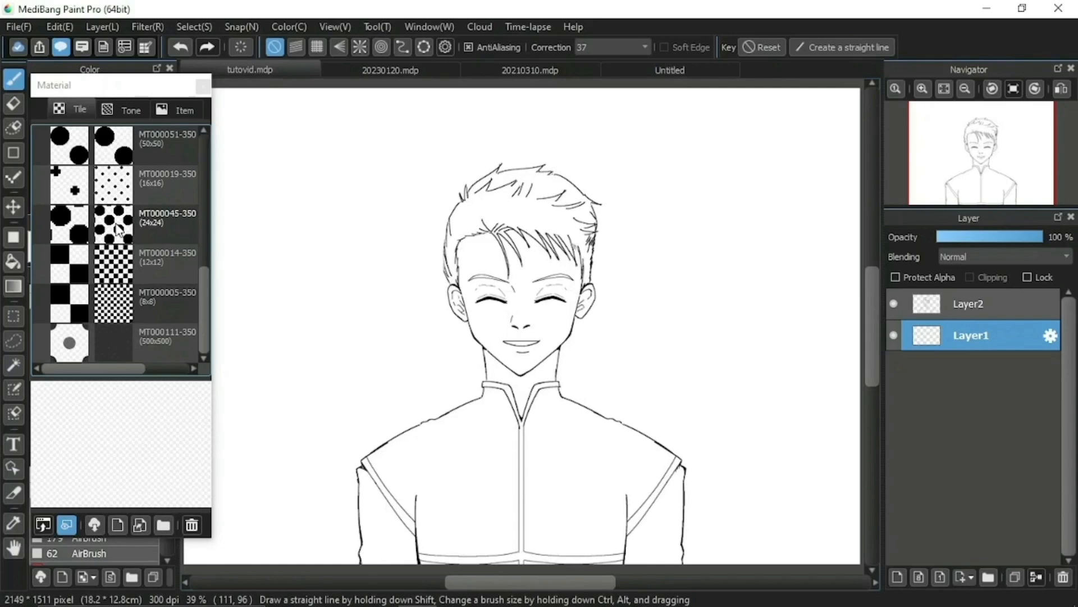
- Select the character's hair with the Magic Wand and add the missed dark strands beside the right temple with the Select Pen
{"action": "left_click", "coordinate": [13, 365]}
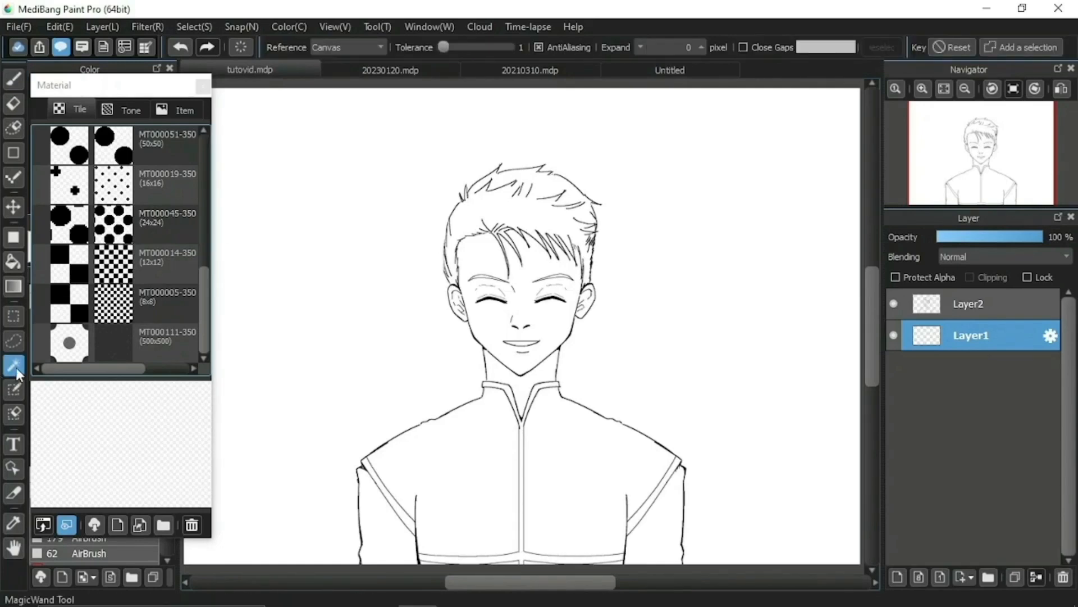
{"action": "left_click", "coordinate": [525, 213]}
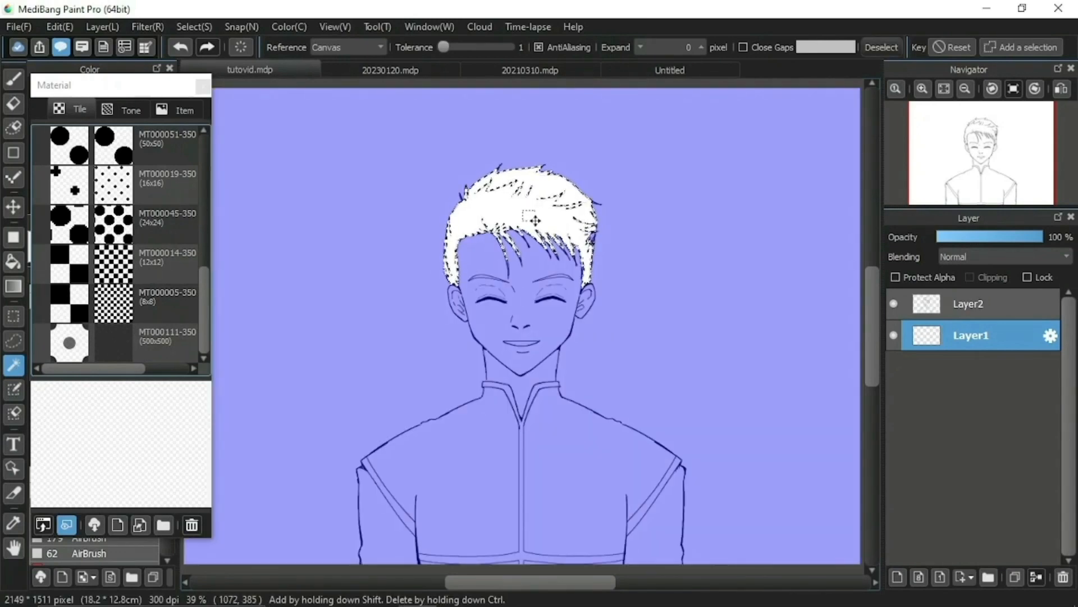
{"action": "left_click", "coordinate": [13, 389]}
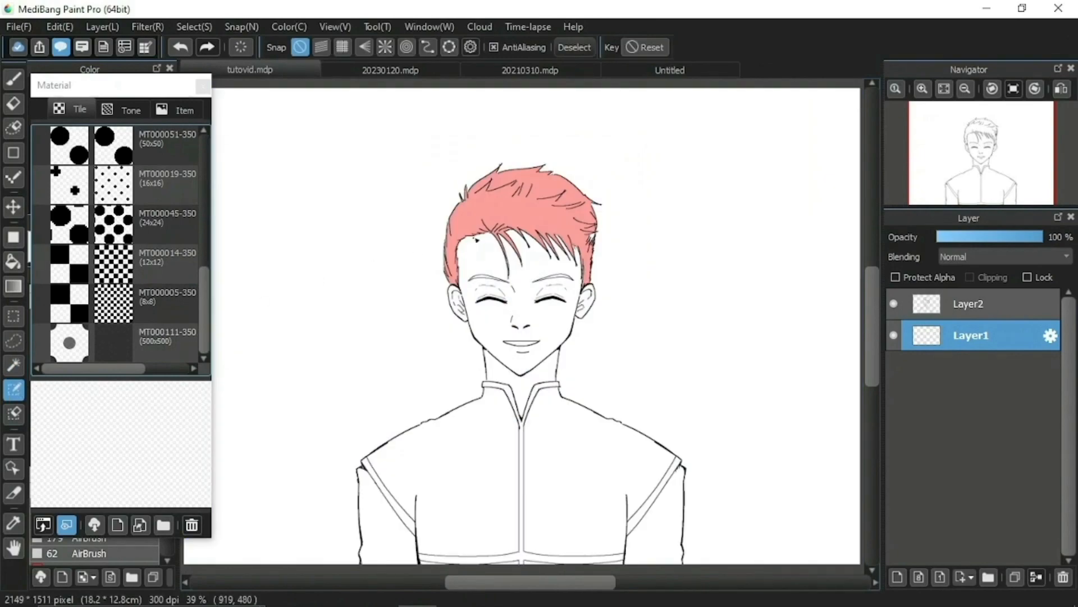
{"action": "scroll", "coordinate": [581, 241], "scroll_direction": "down", "scroll_amount": 5}
{"action": "mouse_move", "coordinate": [630, 196]}
{"action": "left_mouse_down"}
{"action": "mouse_move", "coordinate": [635, 257]}
{"action": "mouse_move", "coordinate": [656, 140]}
{"action": "left_mouse_up"}
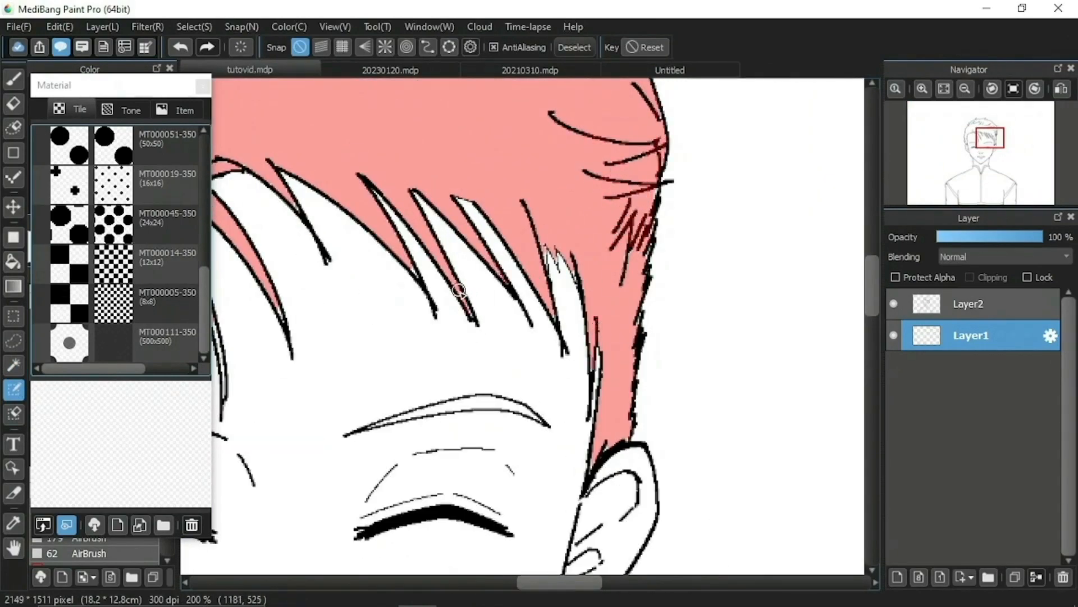
- Add the remaining missed gaps and tips at the fringe, crown and left side of the hair to the selection with the Select Pen
{"action": "scroll", "coordinate": [382, 275], "scroll_direction": "up", "scroll_amount": 2}
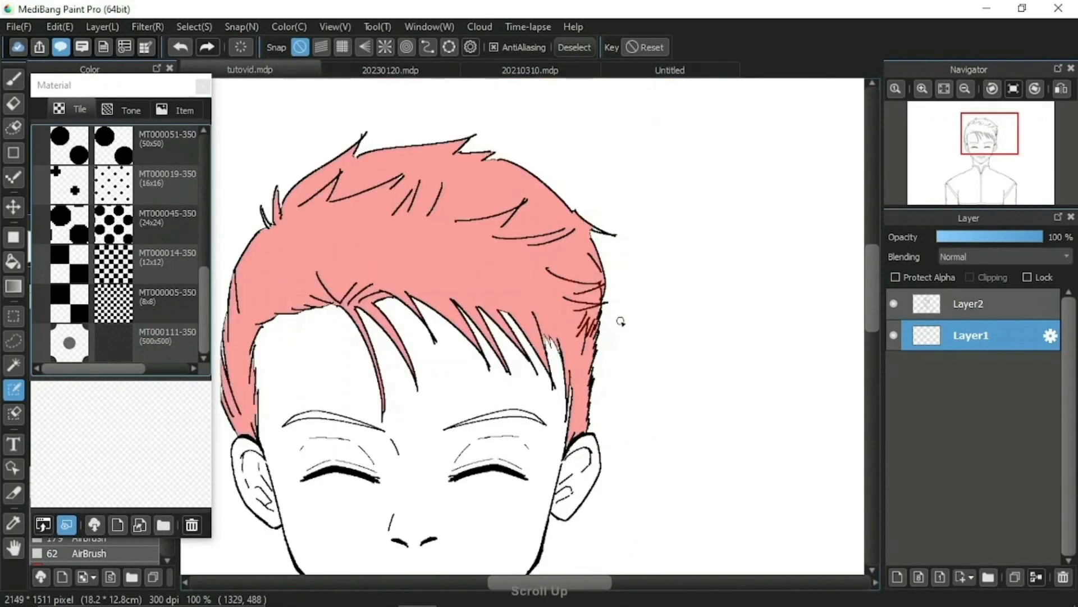
{"action": "scroll", "coordinate": [621, 321], "scroll_direction": "down", "scroll_amount": 1}
{"action": "scroll", "coordinate": [321, 202], "scroll_direction": "up", "scroll_amount": 2}
{"action": "scroll", "coordinate": [608, 185], "scroll_direction": "down", "scroll_amount": 3}
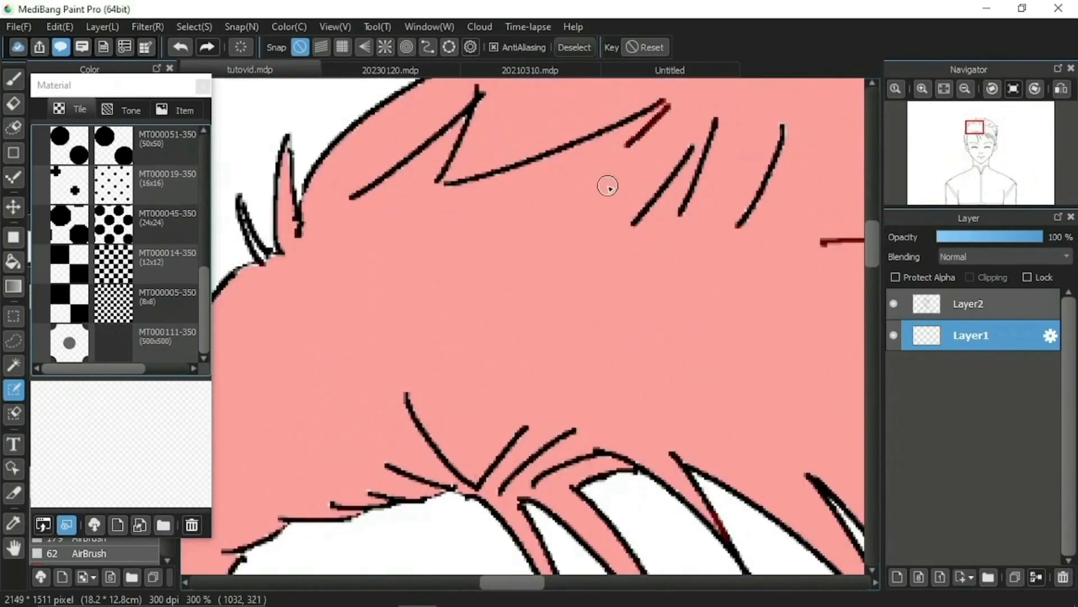
{"action": "scroll", "coordinate": [608, 186], "scroll_direction": "up", "scroll_amount": 2}
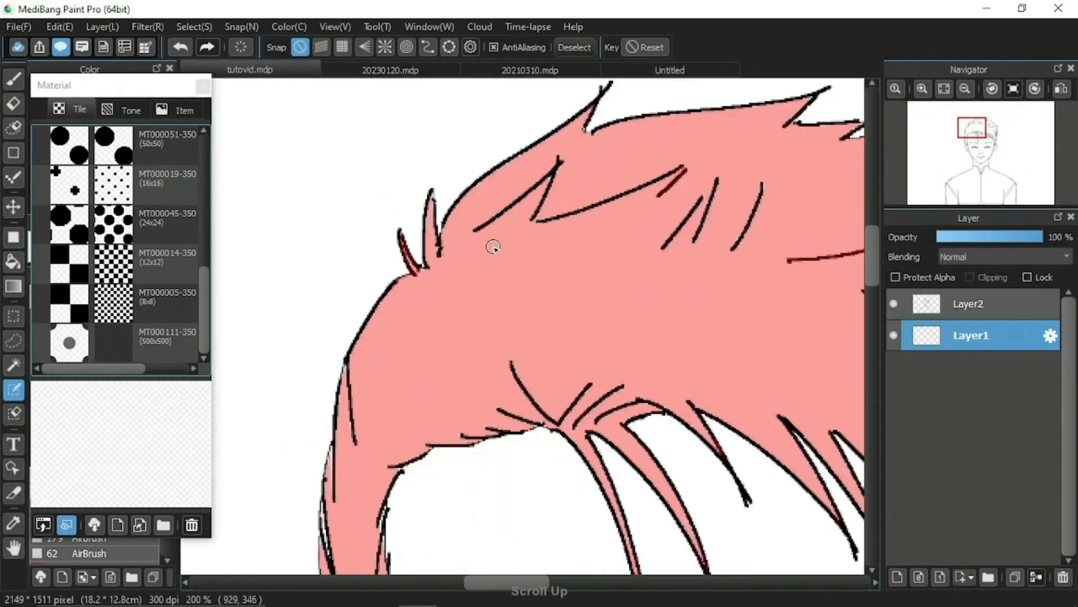
{"action": "scroll", "coordinate": [493, 246], "scroll_direction": "down", "scroll_amount": 3}
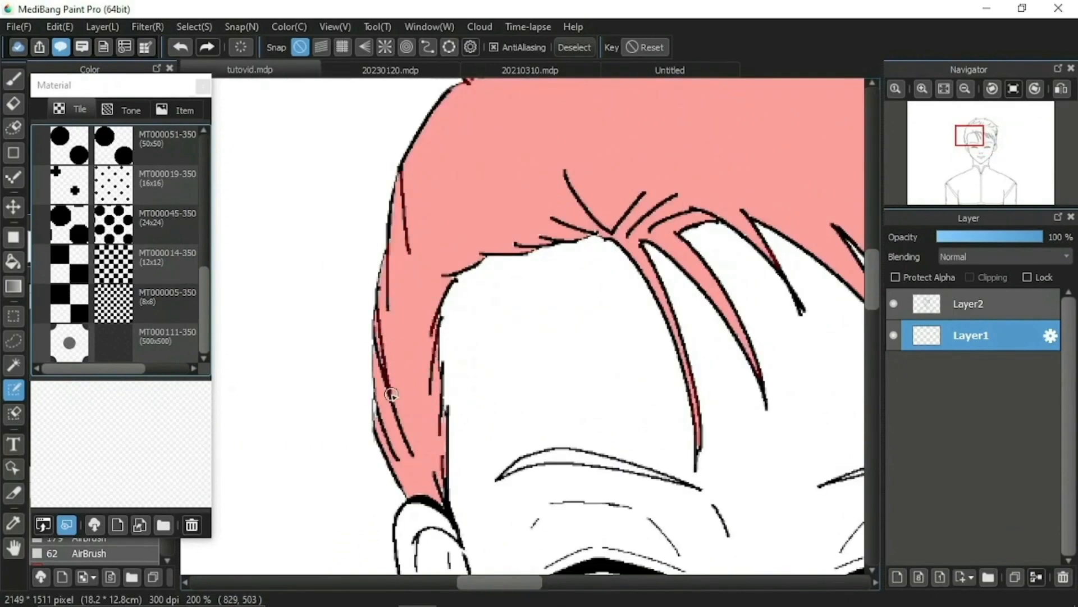
{"action": "scroll", "coordinate": [591, 301], "scroll_direction": "up", "scroll_amount": 3}
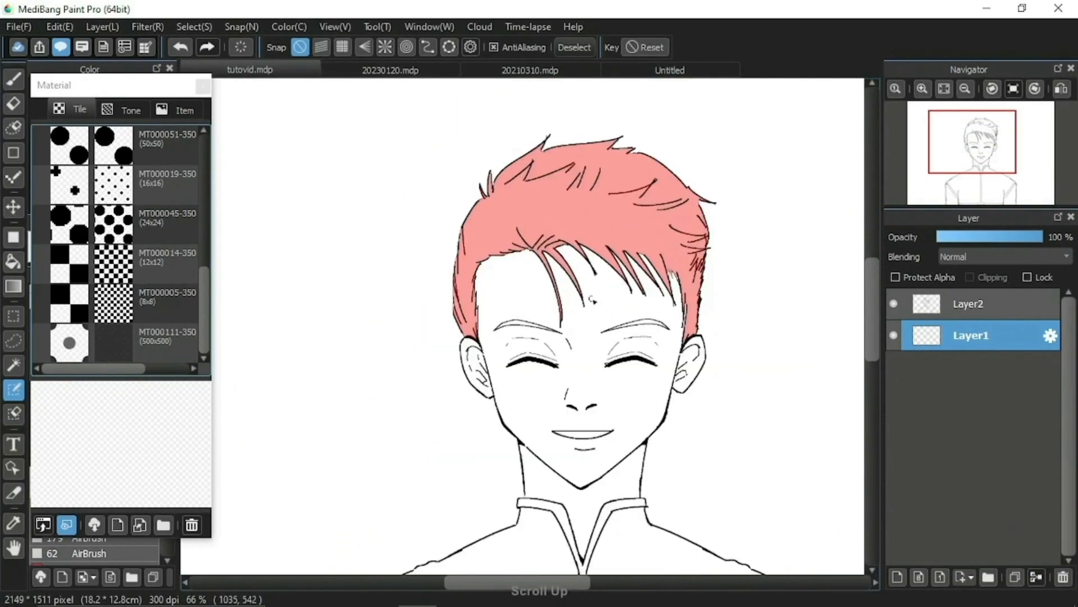
{"action": "scroll", "coordinate": [678, 266], "scroll_direction": "down", "scroll_amount": 1}
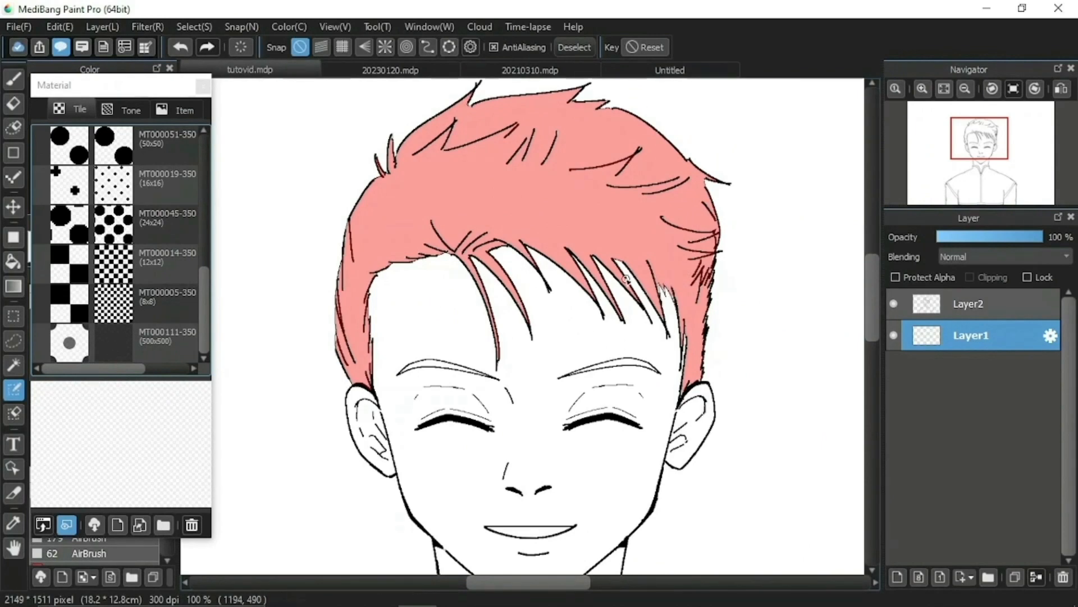
{"action": "scroll", "coordinate": [627, 280], "scroll_direction": "up", "scroll_amount": 1}
{"action": "scroll", "coordinate": [622, 276], "scroll_direction": "down", "scroll_amount": 1}
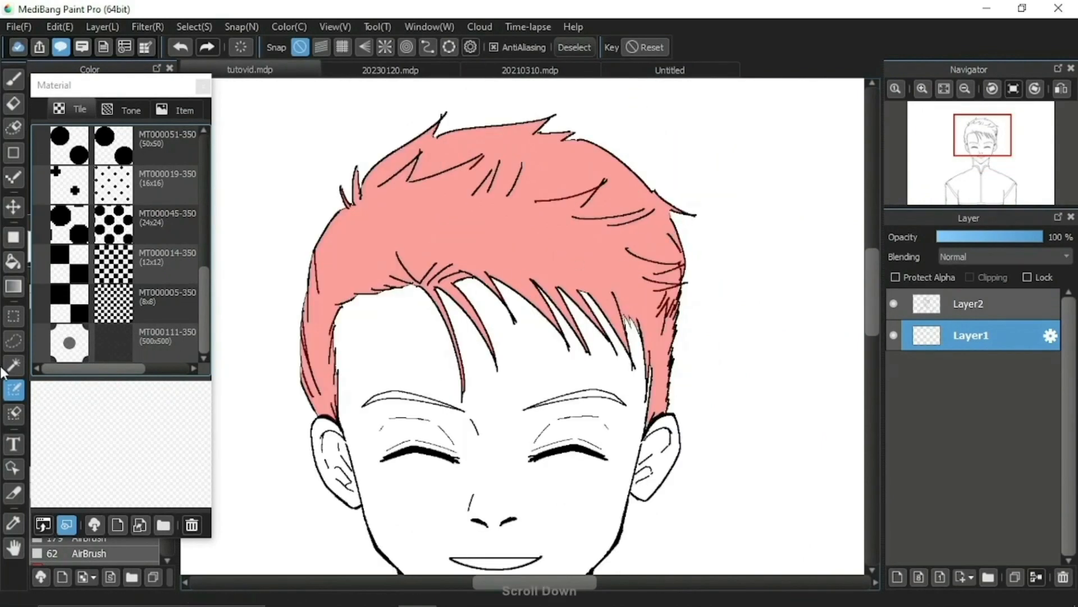
- Fill the selected hair on Layer1 with the HairShade tile MT000021 at 42% zoom and clear the selection
{"action": "left_click", "coordinate": [14, 340]}
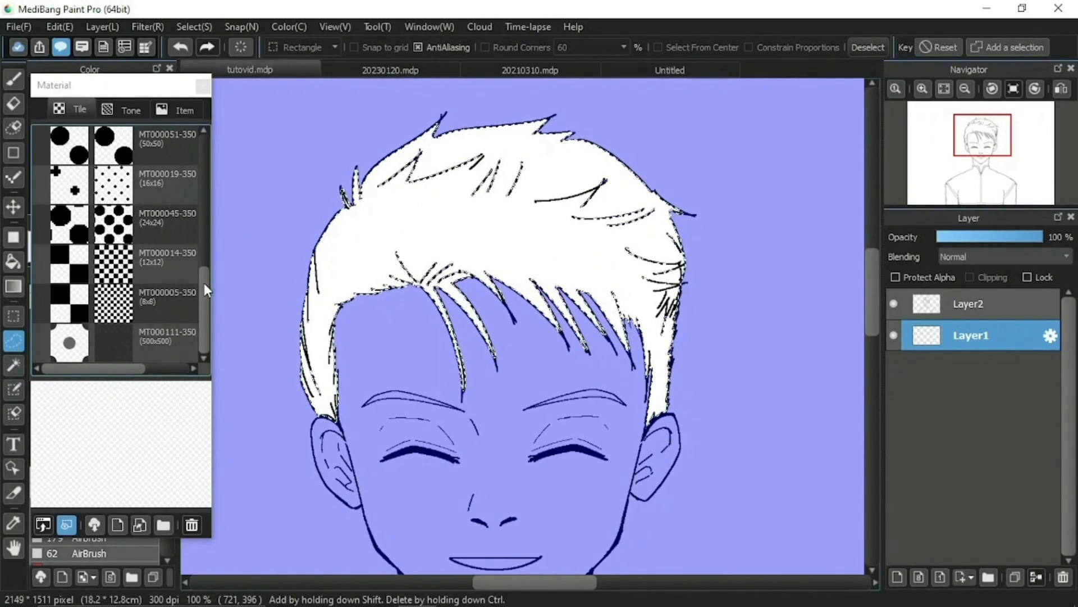
{"action": "left_click_drag", "start_coordinate": [204, 284], "coordinate": [165, 139]}
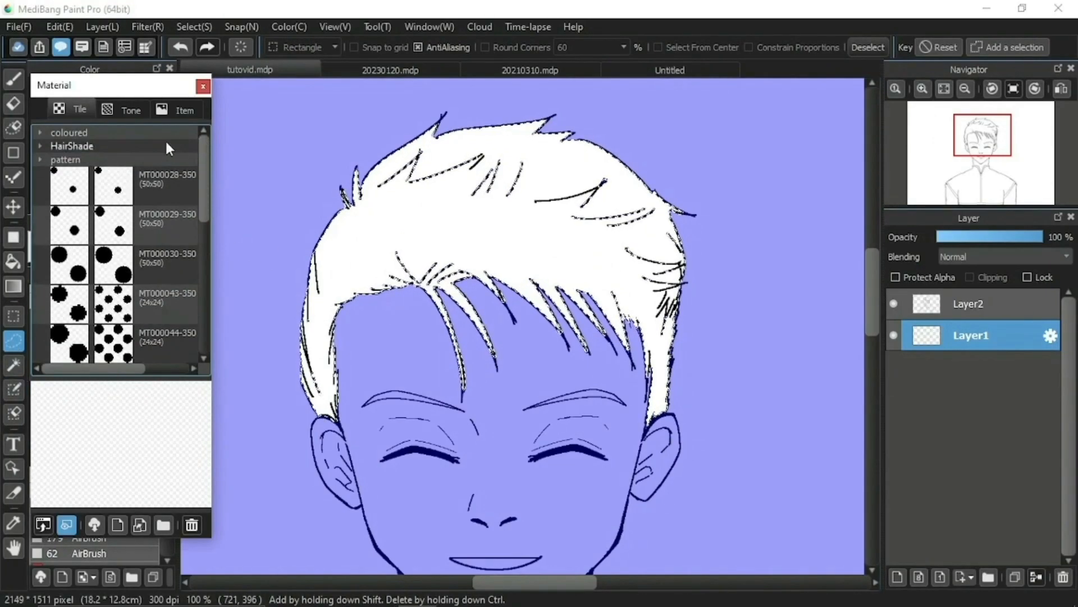
{"action": "left_click", "coordinate": [40, 146]}
{"action": "left_click_drag", "start_coordinate": [130, 174], "coordinate": [483, 339]}
{"action": "left_click_drag", "start_coordinate": [477, 572], "coordinate": [461, 575]}
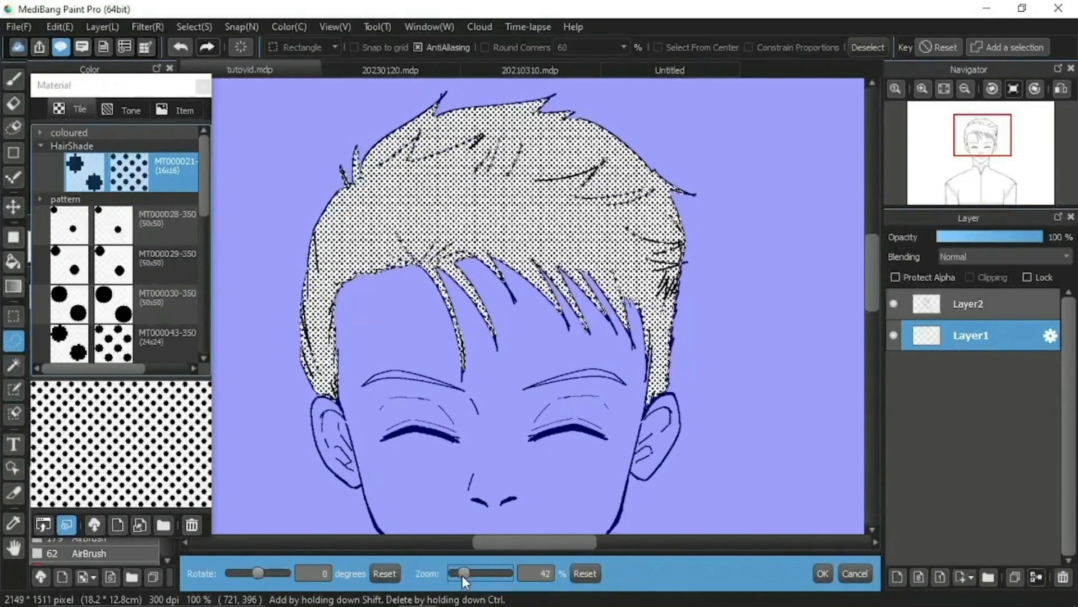
{"action": "left_click", "coordinate": [823, 573]}
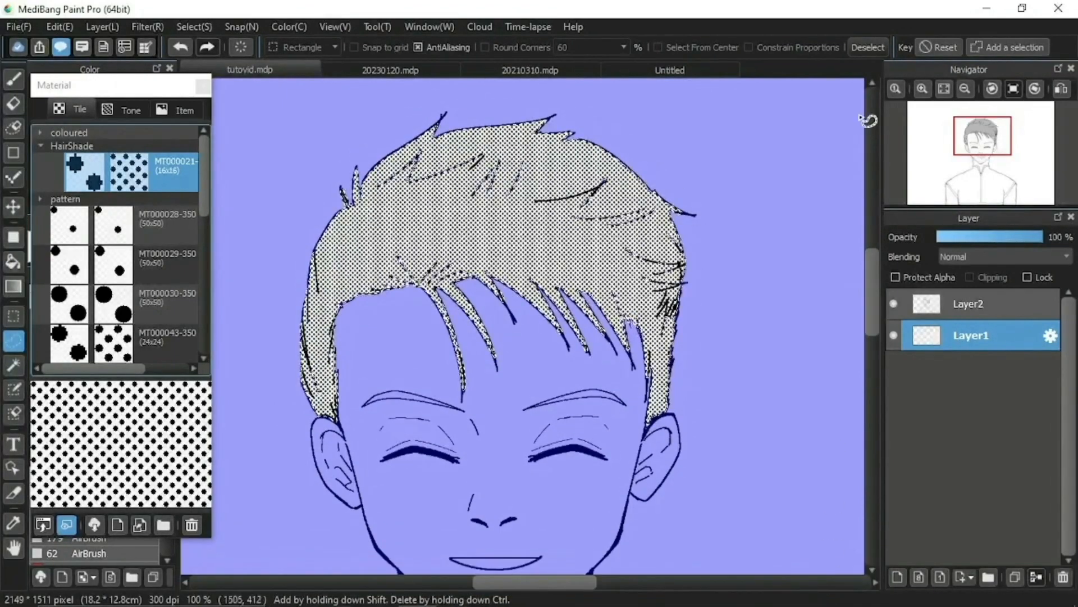
{"action": "left_click", "coordinate": [867, 47]}
{"action": "left_click", "coordinate": [944, 88]}
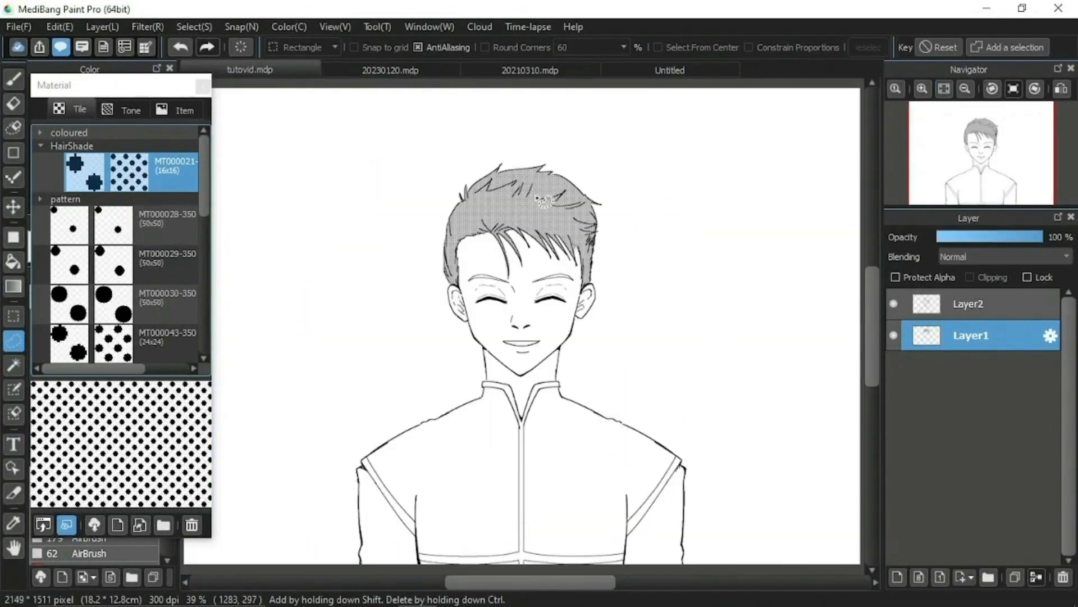
{"action": "key", "text": "e"}
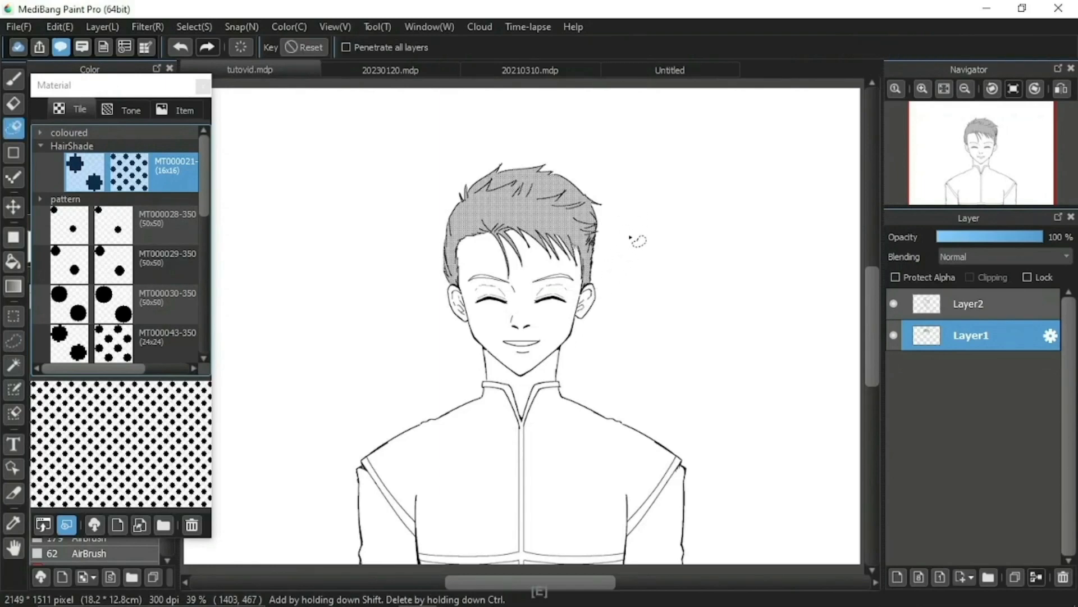
{"action": "key", "text": "b"}
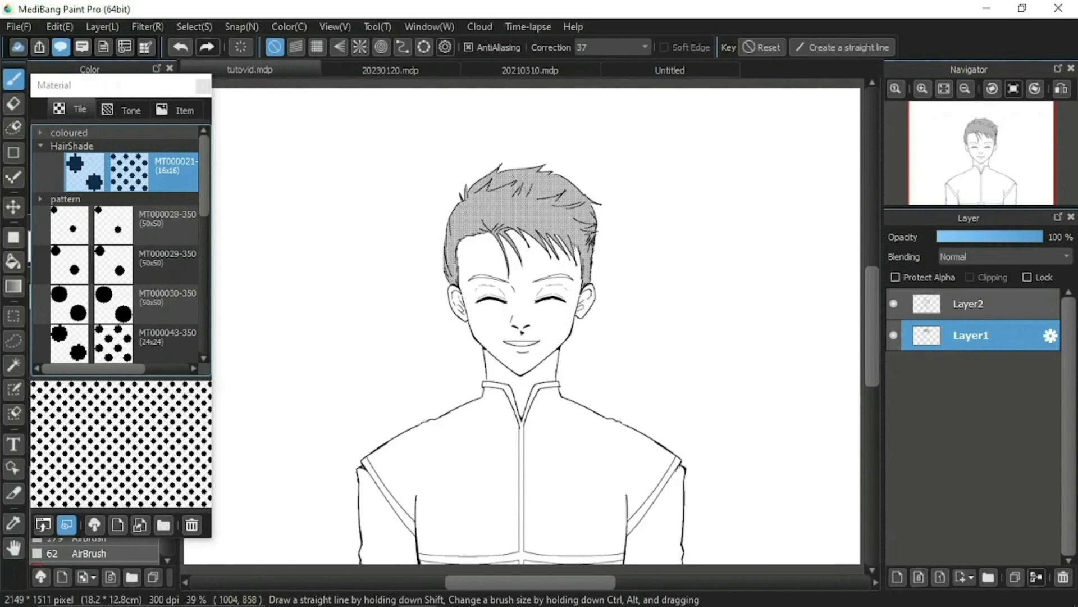
- Select the character's face, both ears and neck together with the Magic Wand
{"action": "left_click_drag", "start_coordinate": [205, 188], "coordinate": [204, 268]}
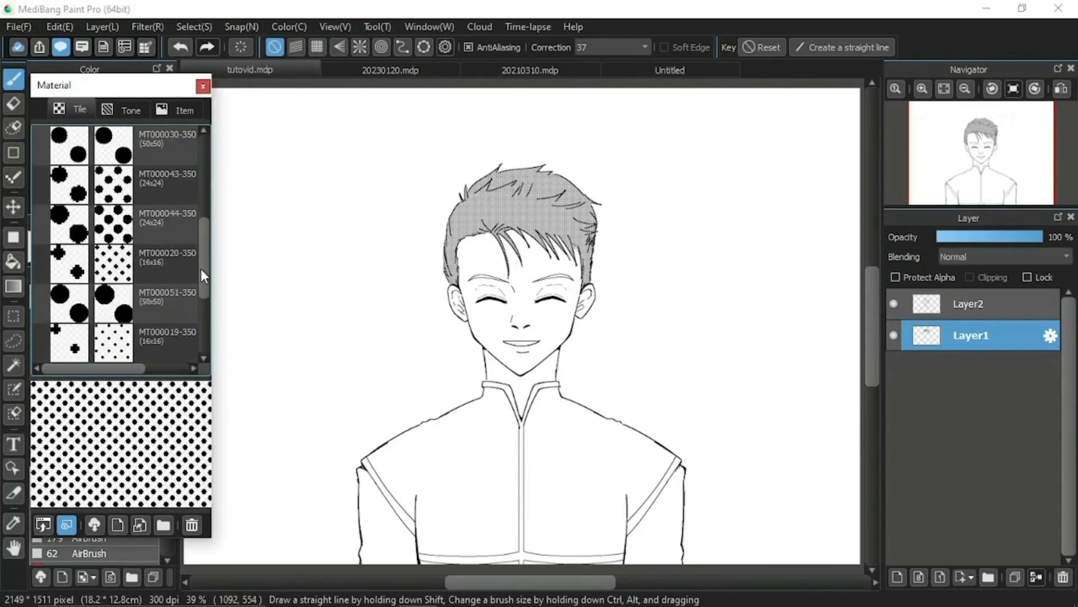
{"action": "left_click", "coordinate": [13, 365]}
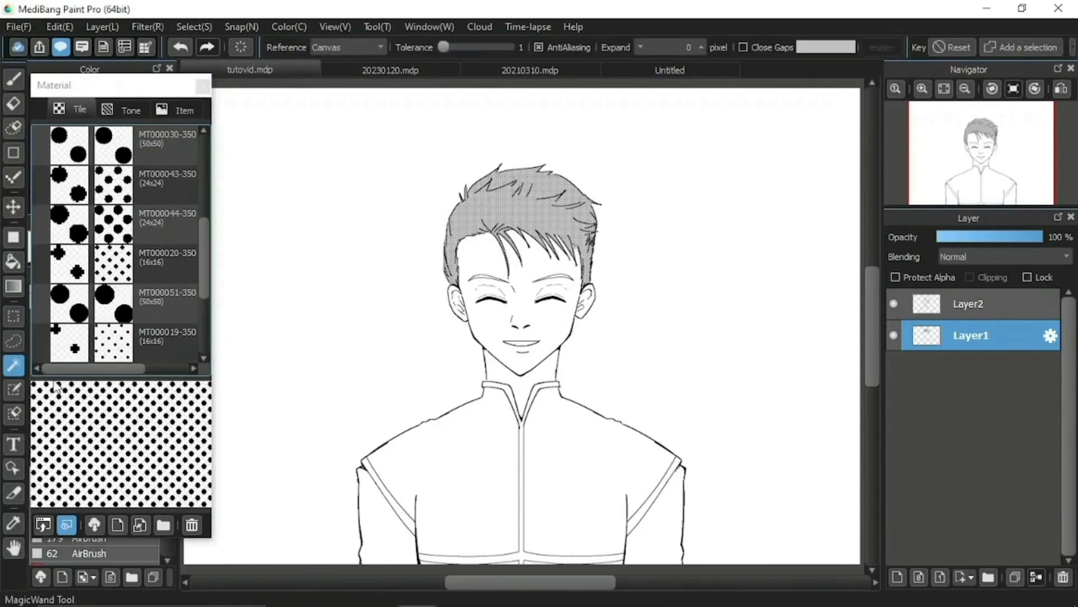
{"action": "scroll", "coordinate": [557, 405], "scroll_direction": "down", "scroll_amount": 5}
{"action": "left_click", "coordinate": [556, 404]}
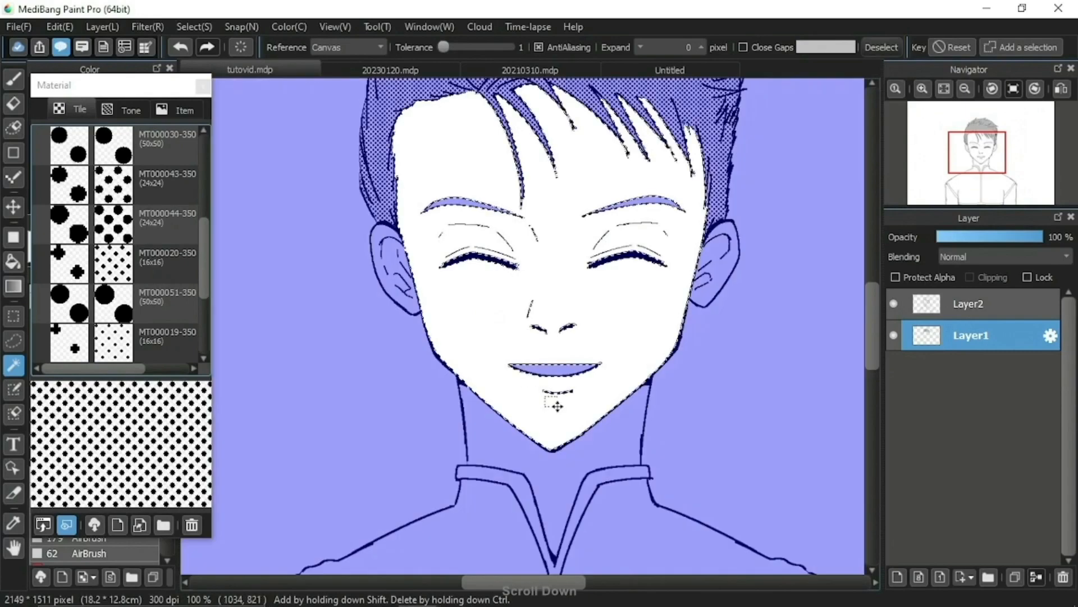
{"action": "left_click", "coordinate": [710, 264], "text": "shift"}
{"action": "left_click", "coordinate": [377, 254], "text": "shift"}
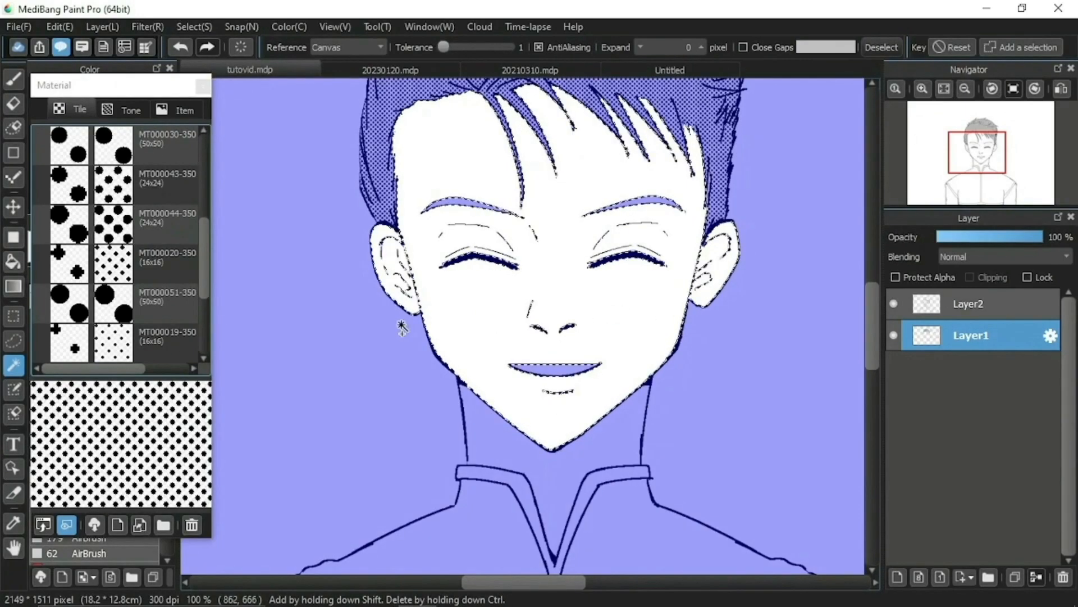
{"action": "left_click", "coordinate": [522, 443], "text": "shift"}
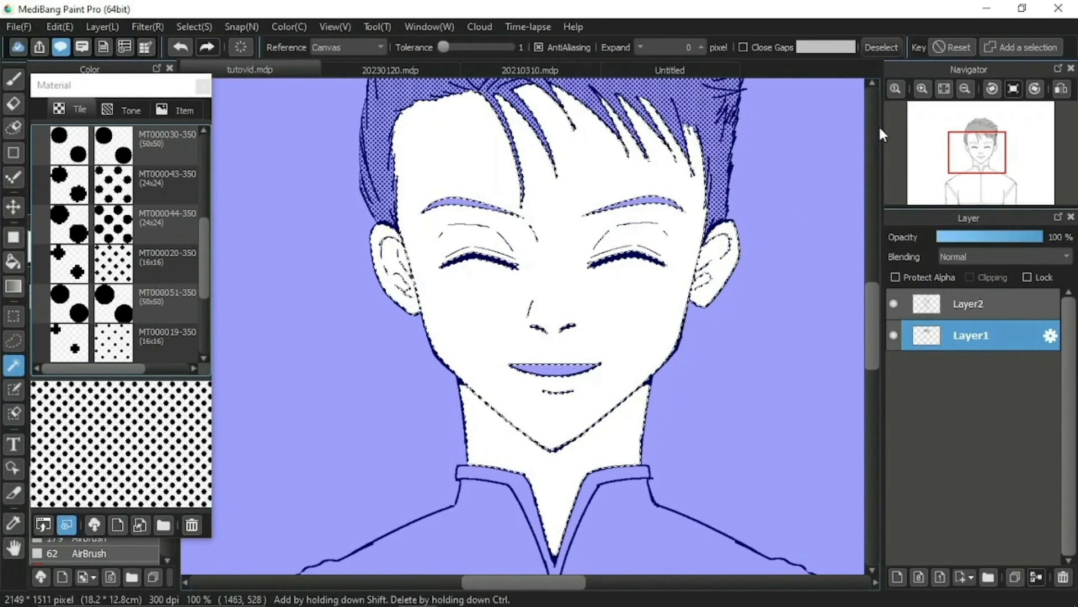
{"action": "left_click", "coordinate": [944, 88]}
- Try filling the selected skin areas with the checkered tile MT000005-350 at 45% zoom, and undo back to the selection
{"action": "left_click_drag", "start_coordinate": [205, 272], "coordinate": [193, 337]}
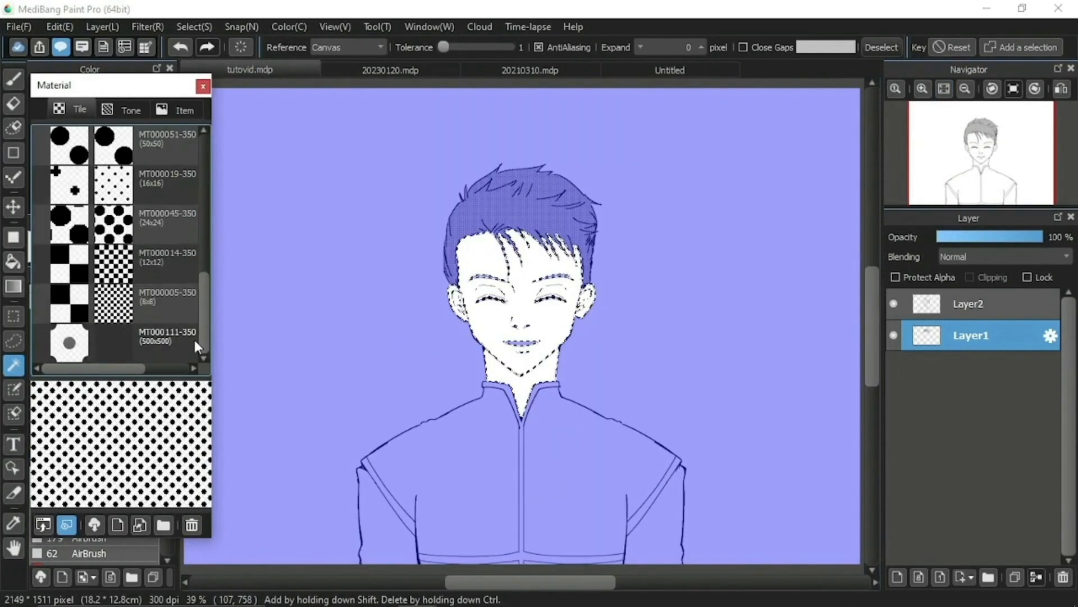
{"action": "left_click", "coordinate": [161, 299]}
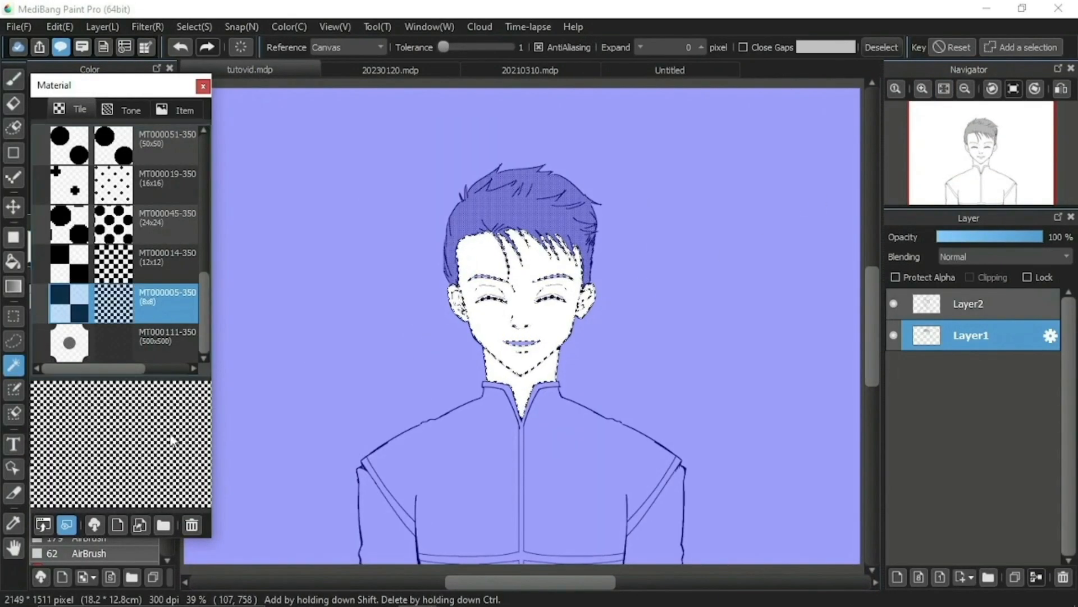
{"action": "left_click_drag", "start_coordinate": [160, 292], "coordinate": [253, 438]}
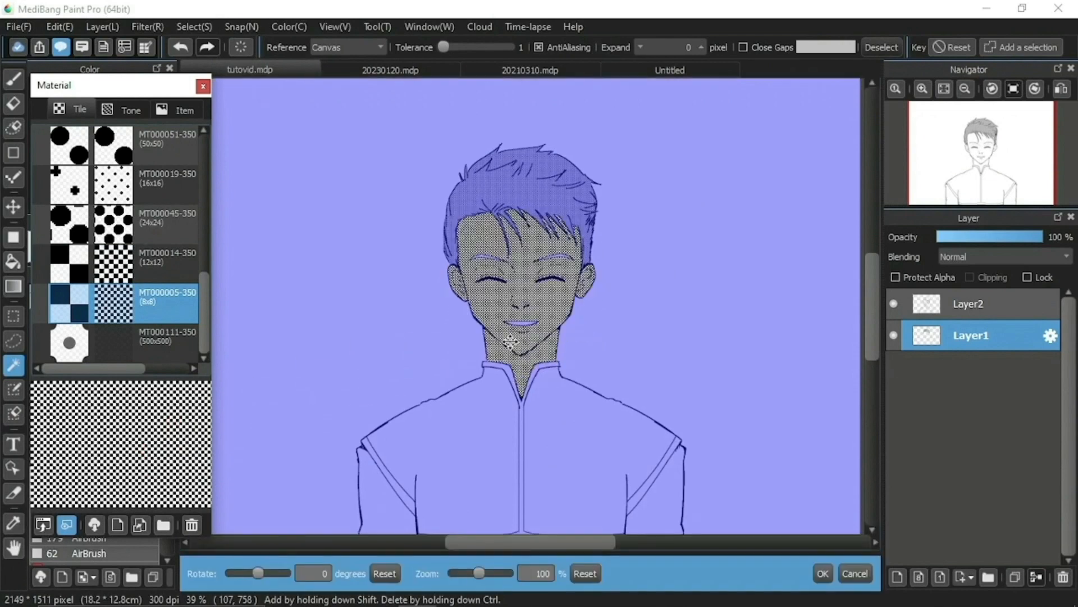
{"action": "left_click_drag", "start_coordinate": [474, 571], "coordinate": [464, 574]}
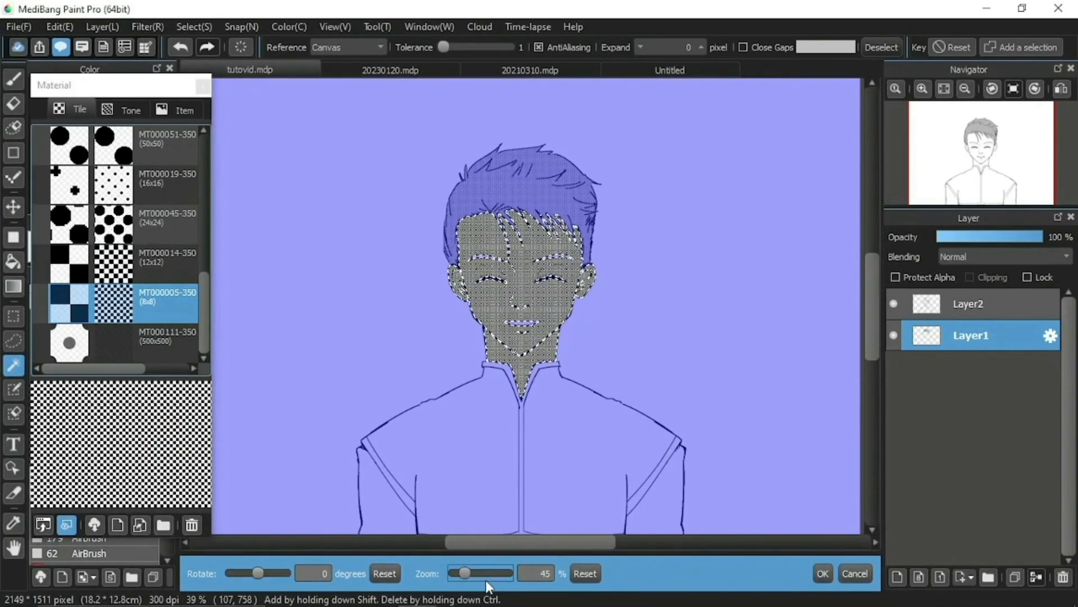
{"action": "left_click", "coordinate": [821, 573]}
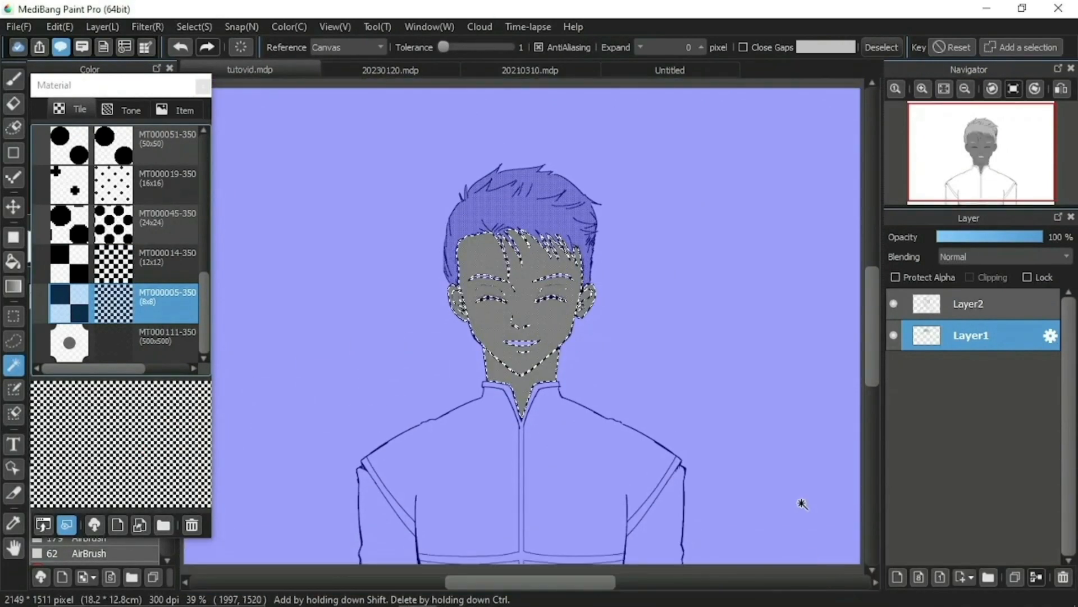
{"action": "left_click", "coordinate": [881, 47]}
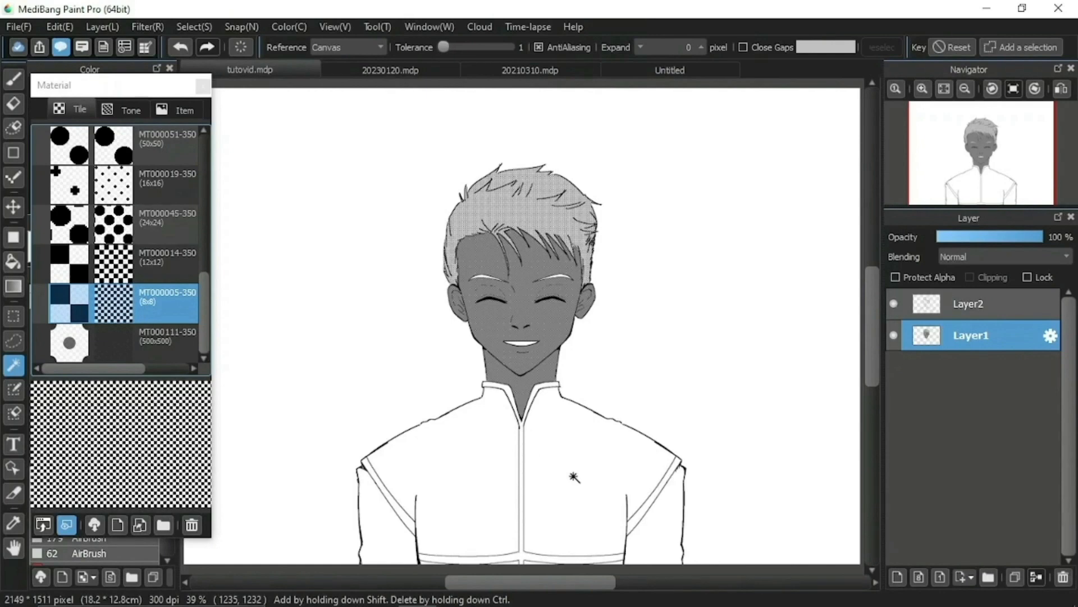
{"action": "key", "text": "ctrl+z"}
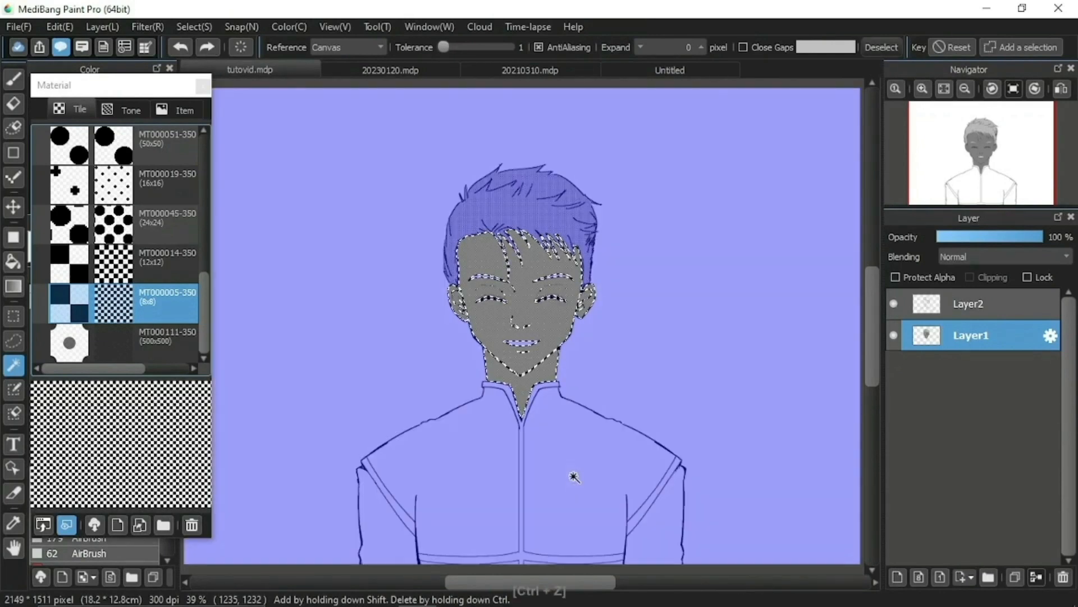
- Fill the selected face, ears and neck with the dotted tile MT000019-350 at 56% zoom and clear the selection
{"action": "left_click", "coordinate": [152, 186]}
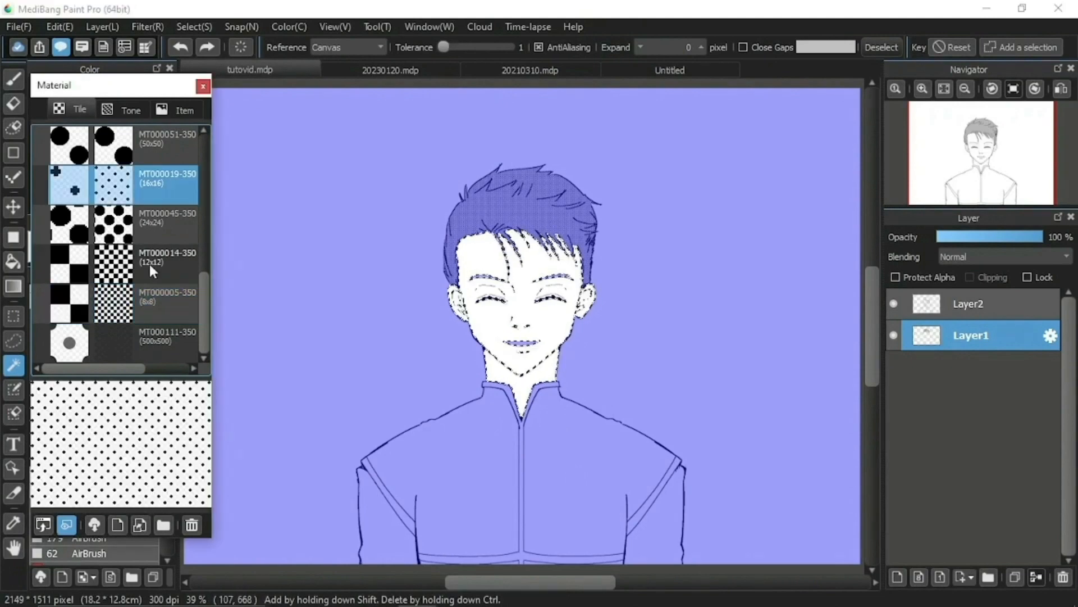
{"action": "left_click_drag", "start_coordinate": [112, 185], "coordinate": [527, 326]}
{"action": "left_click_drag", "start_coordinate": [475, 571], "coordinate": [465, 574]}
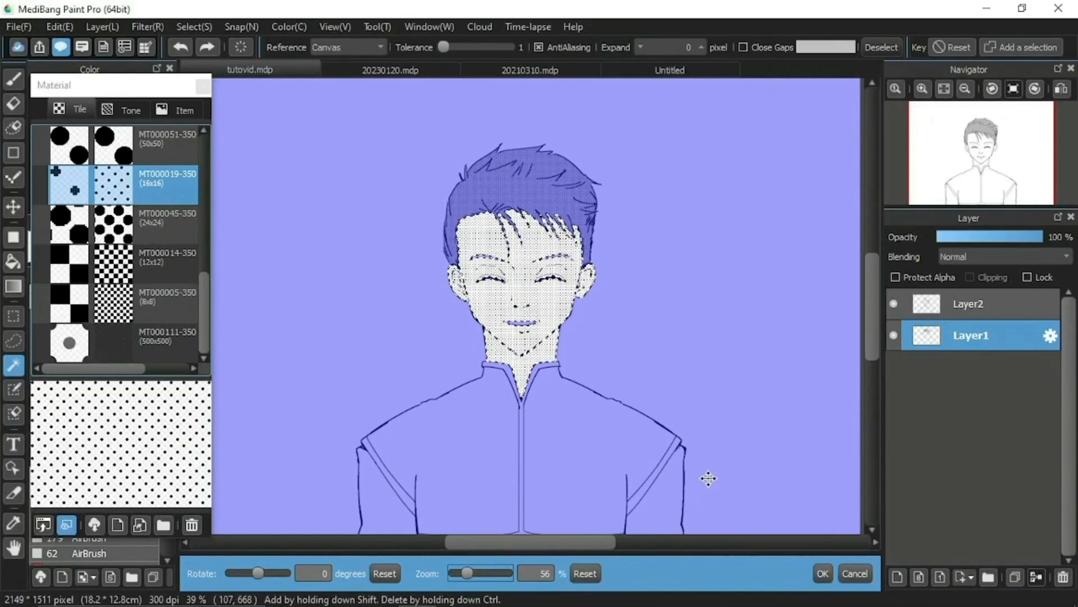
{"action": "left_click", "coordinate": [823, 574]}
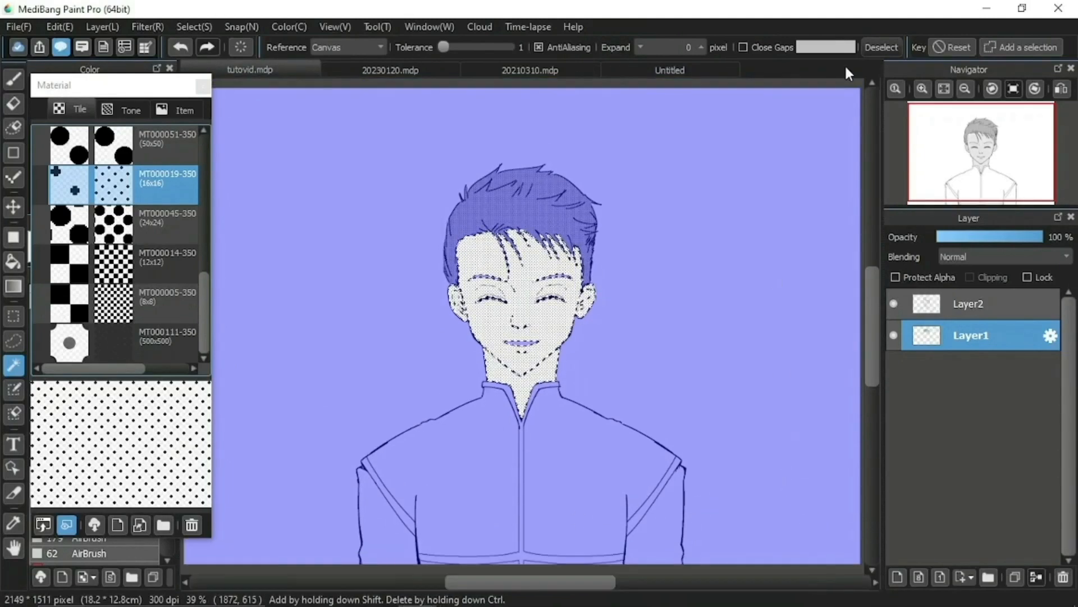
{"action": "left_click", "coordinate": [877, 47]}
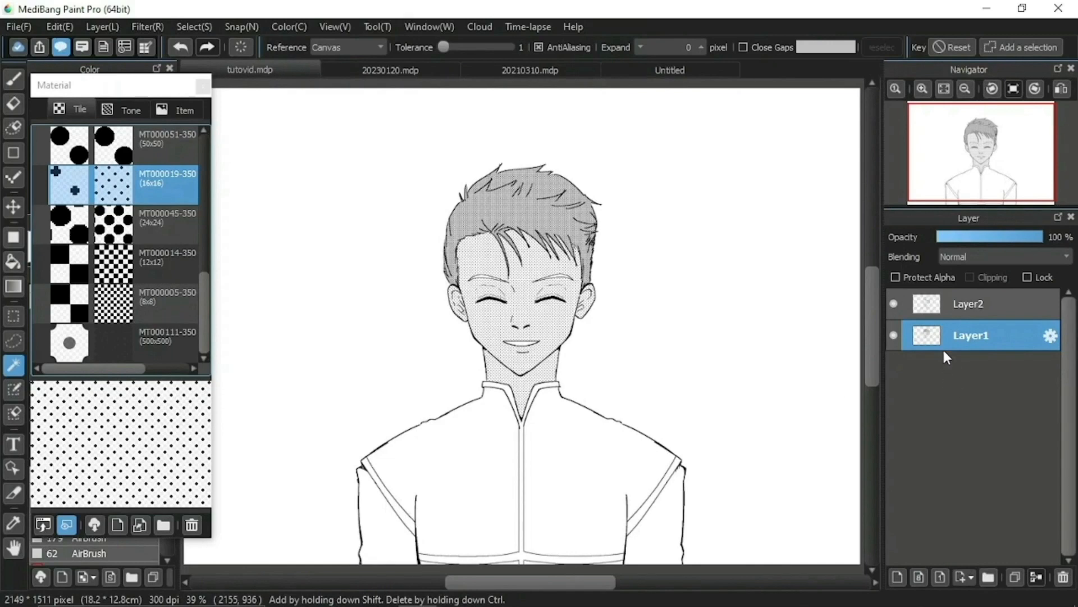
- Add a new layer directly above Layer1
{"action": "left_click", "coordinate": [897, 577]}
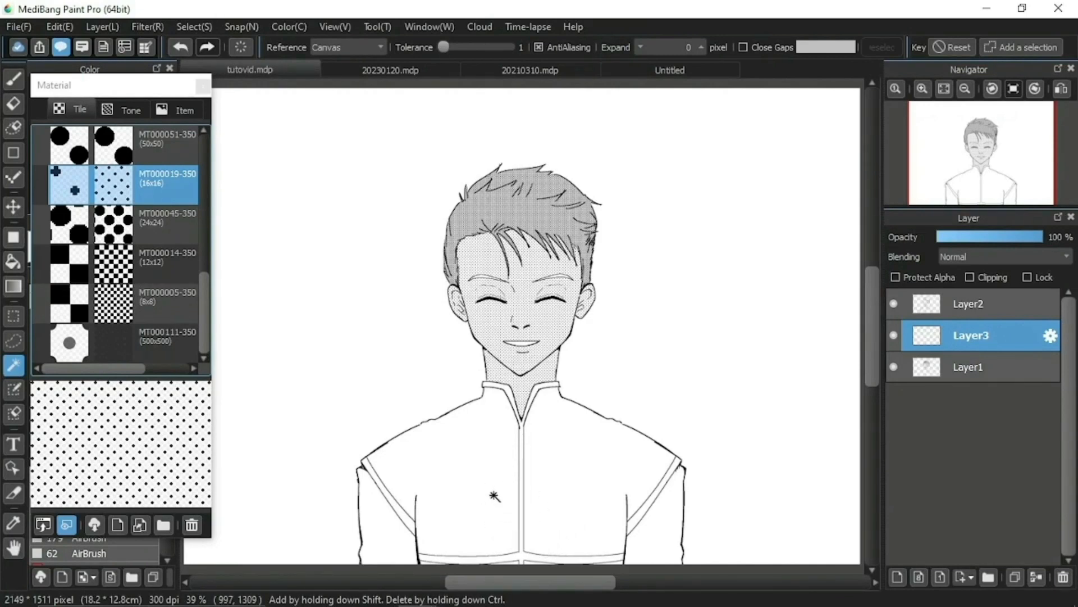
- Show the Tone materials and select both front panels of the character's jacket together with the Magic Wand
{"action": "left_click", "coordinate": [127, 113]}
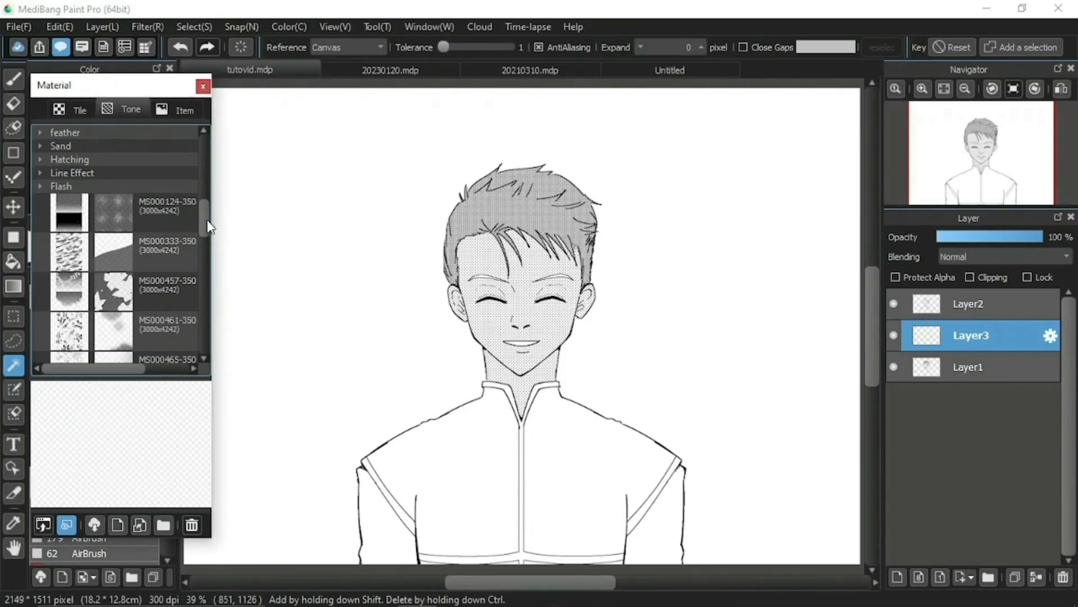
{"action": "mouse_move", "coordinate": [204, 224]}
{"action": "left_mouse_down"}
{"action": "mouse_move", "coordinate": [193, 315]}
{"action": "mouse_move", "coordinate": [197, 153]}
{"action": "left_mouse_up"}
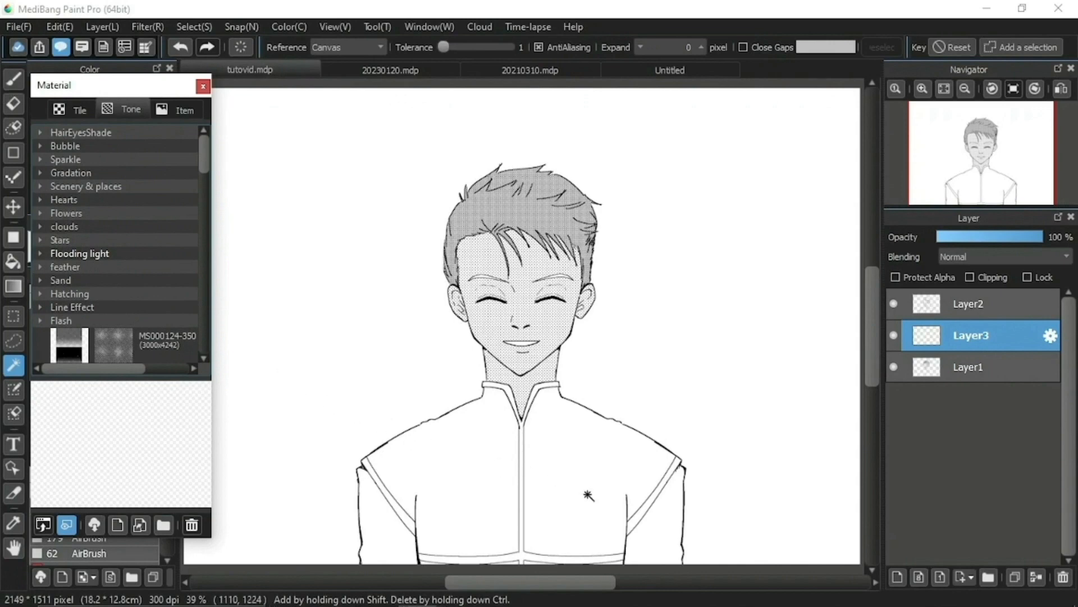
{"action": "left_click", "coordinate": [599, 554]}
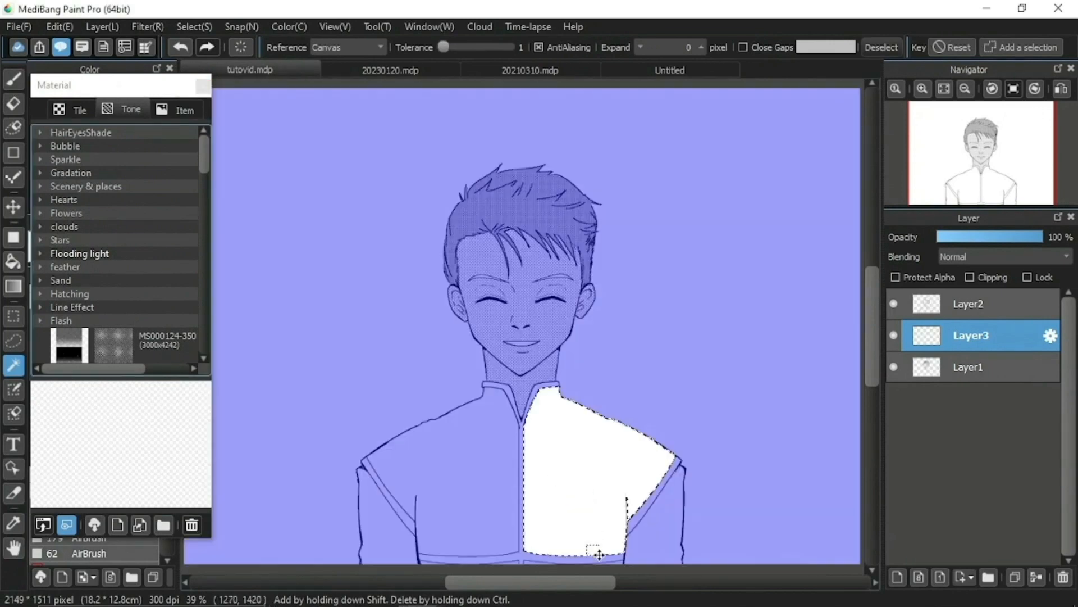
{"action": "left_click", "coordinate": [457, 499], "text": "shift"}
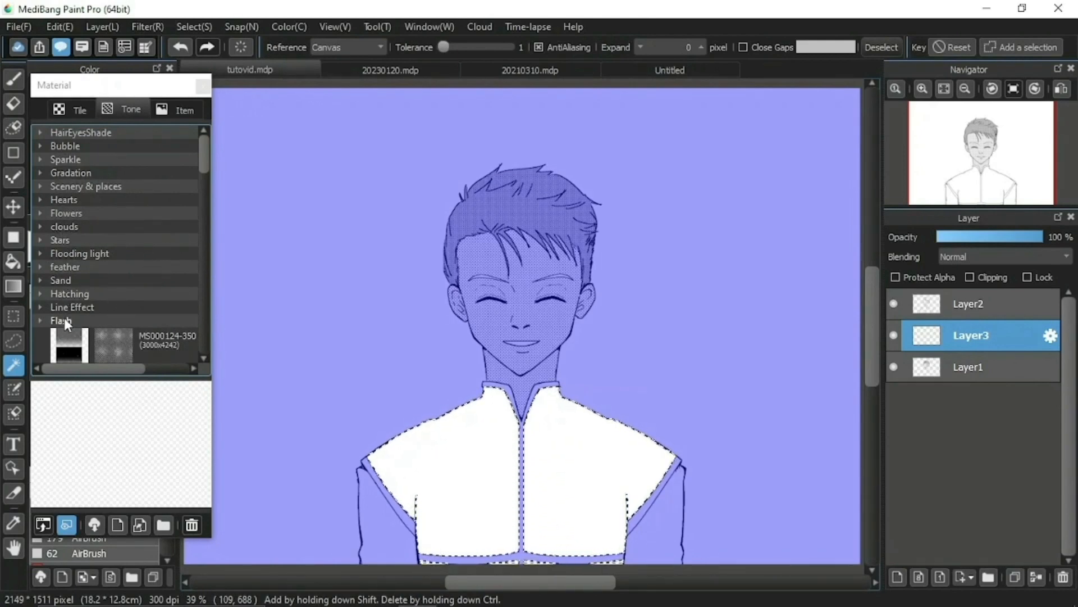
- Try filling the selected jacket panels with the Sand tone MS000163 at 100% zoom, and undo back to the selection
{"action": "left_click", "coordinate": [41, 279]}
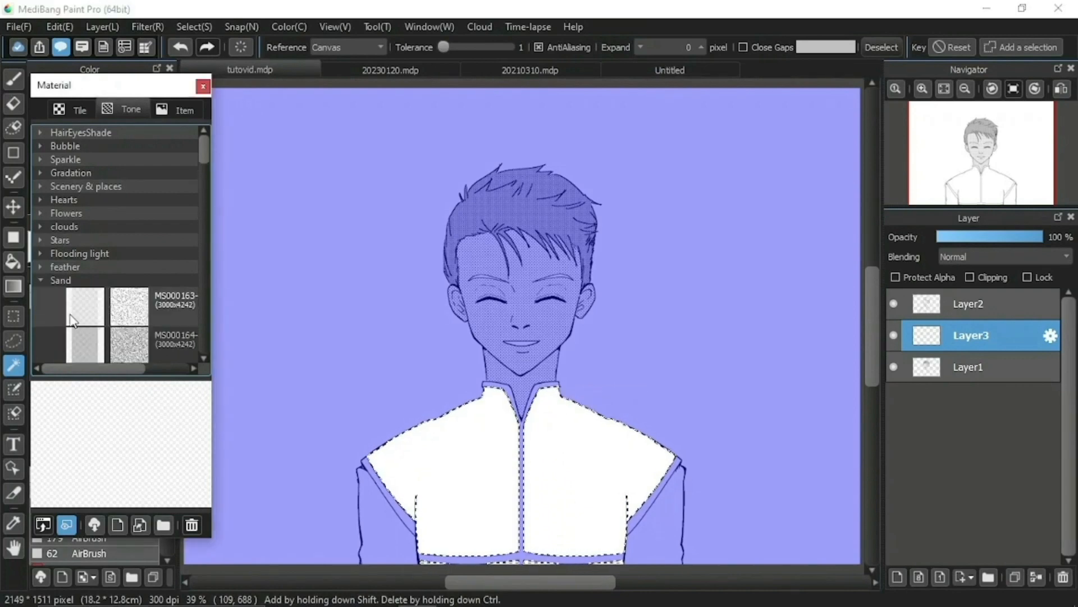
{"action": "left_click_drag", "start_coordinate": [200, 147], "coordinate": [201, 205]}
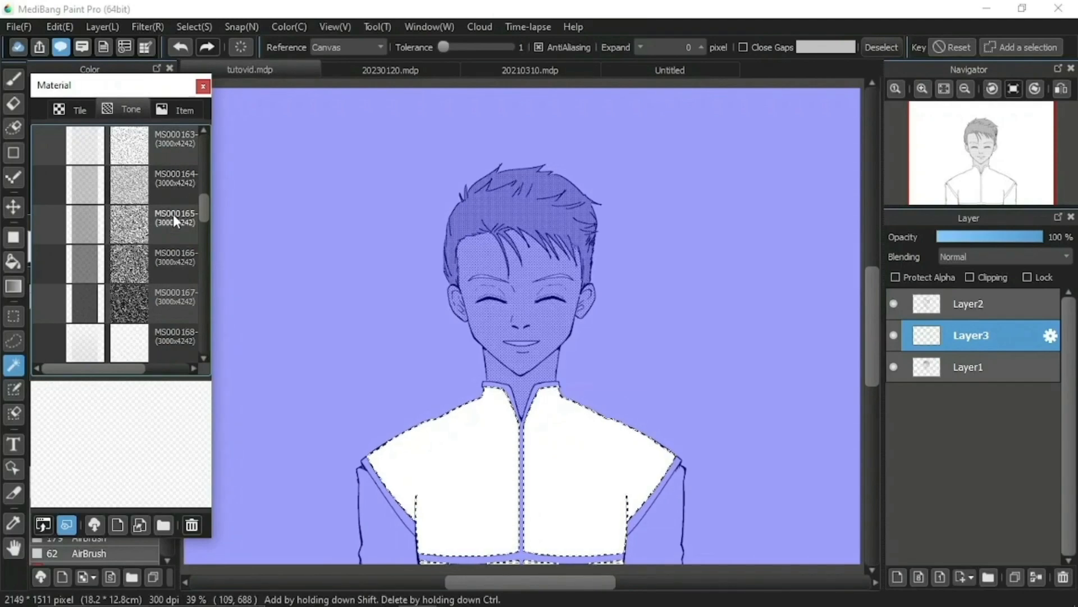
{"action": "left_click_drag", "start_coordinate": [170, 160], "coordinate": [459, 499]}
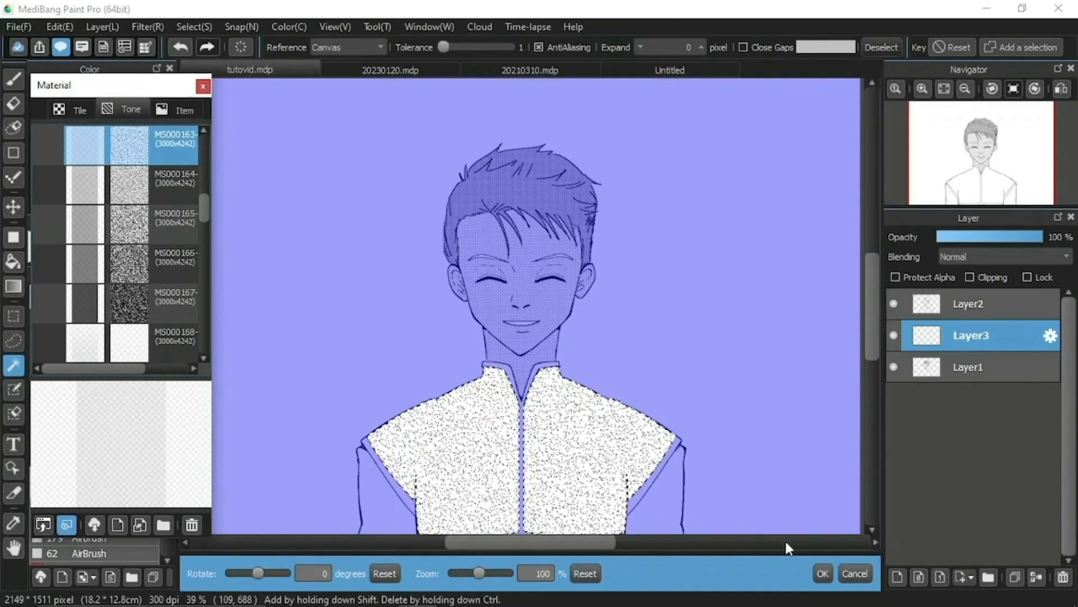
{"action": "left_click", "coordinate": [823, 573]}
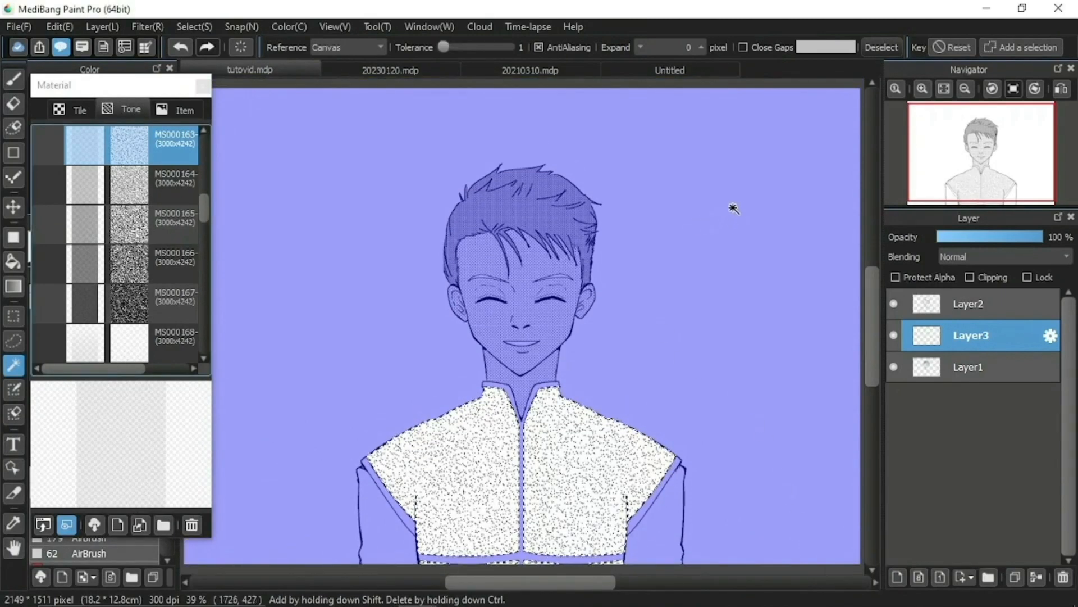
{"action": "left_click", "coordinate": [883, 48]}
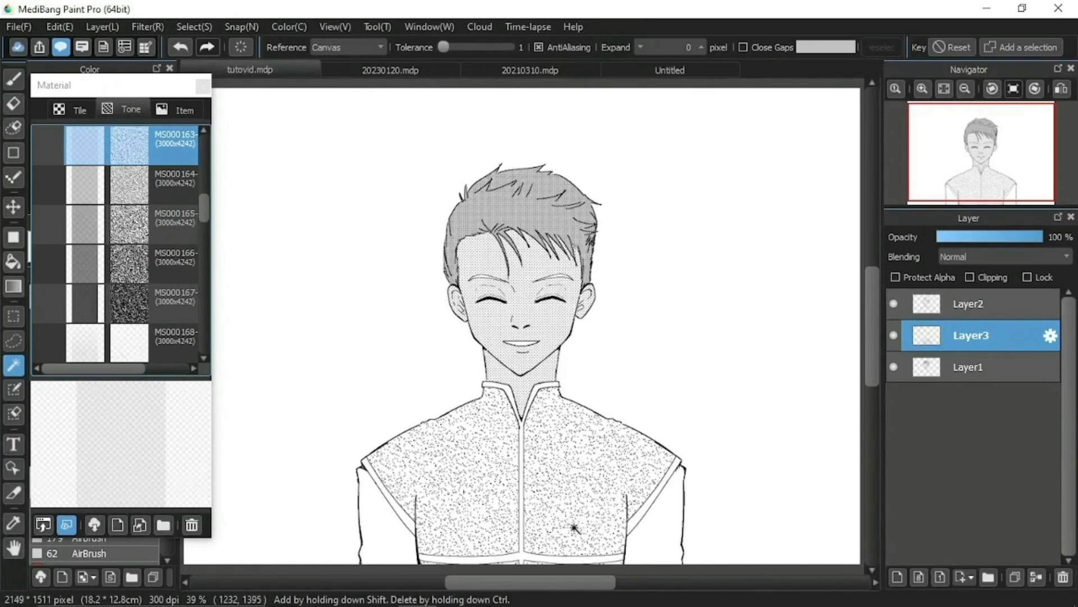
{"action": "key", "text": "ctrl+z"}
{"action": "key", "text": "ctrl+z"}
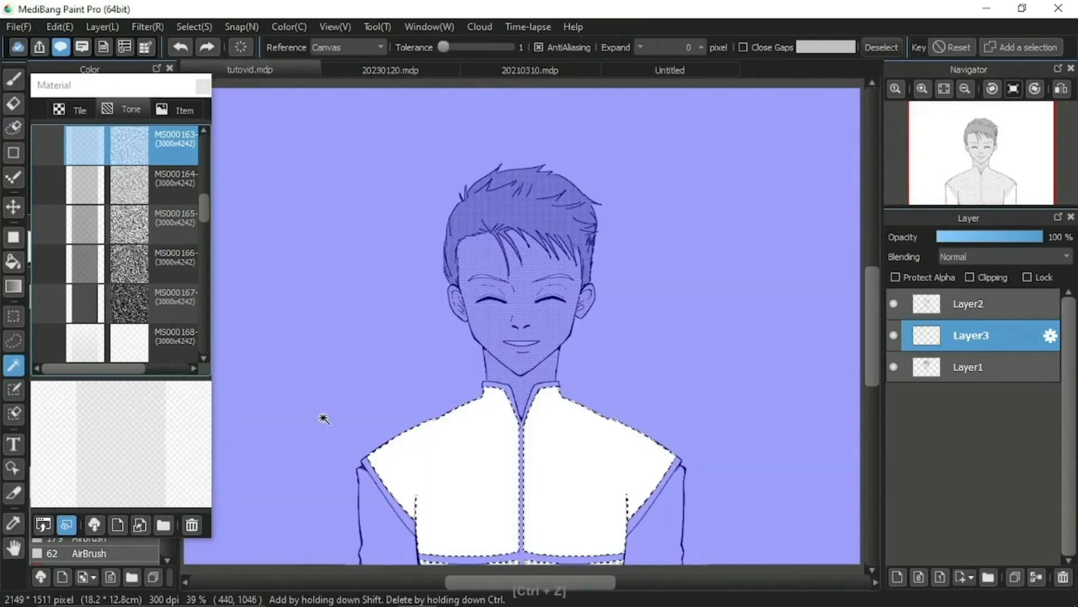
- Fill the selected jacket panels with the dark Sand tone MS000167 at 168% zoom and clear the selection
{"action": "left_click", "coordinate": [164, 303]}
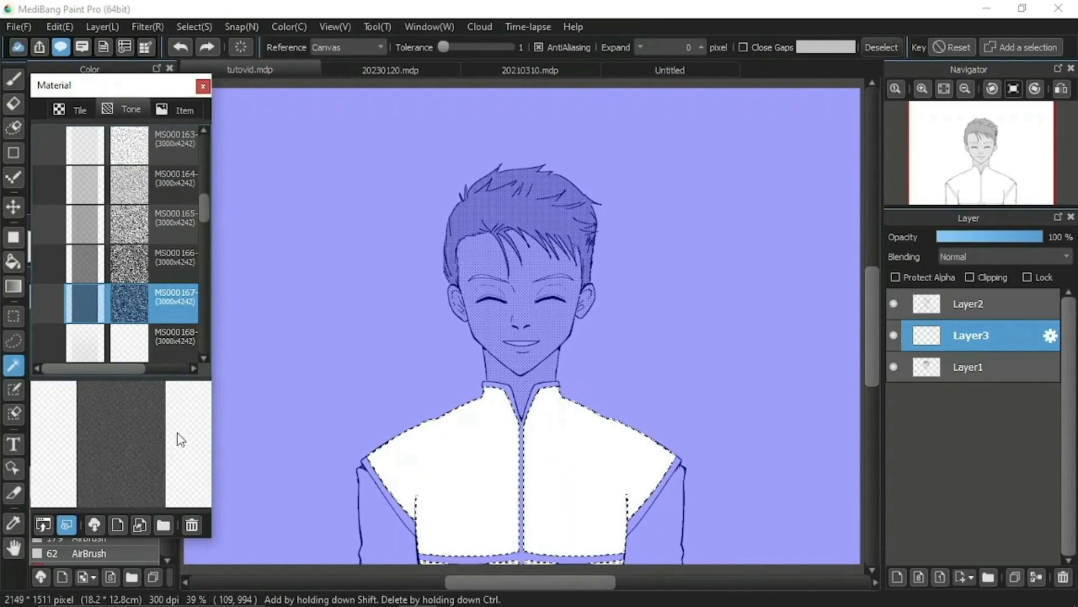
{"action": "left_click_drag", "start_coordinate": [181, 432], "coordinate": [490, 519]}
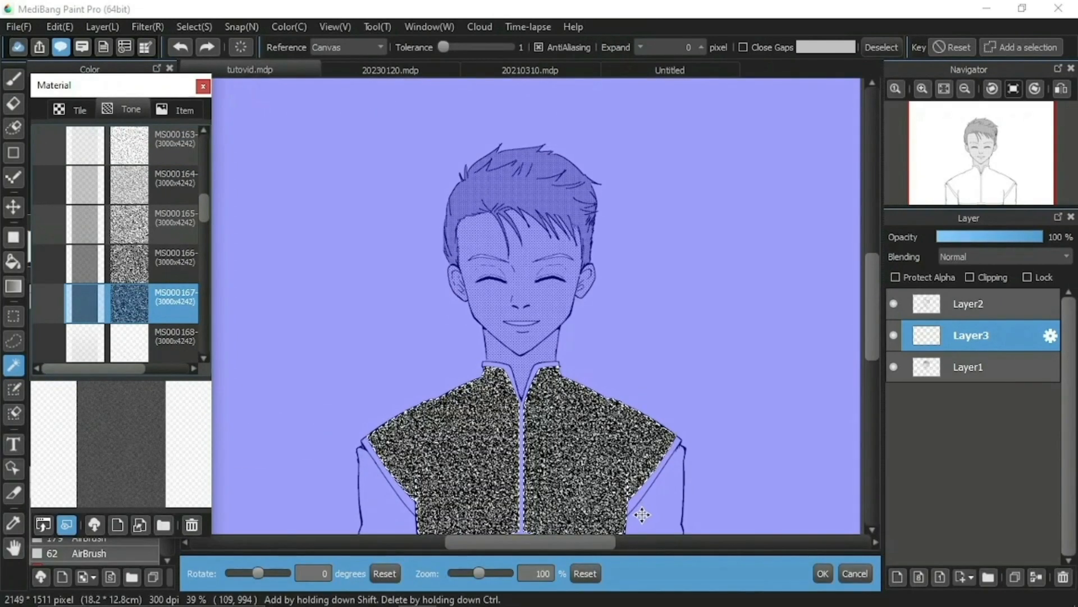
{"action": "left_click_drag", "start_coordinate": [481, 573], "coordinate": [496, 577]}
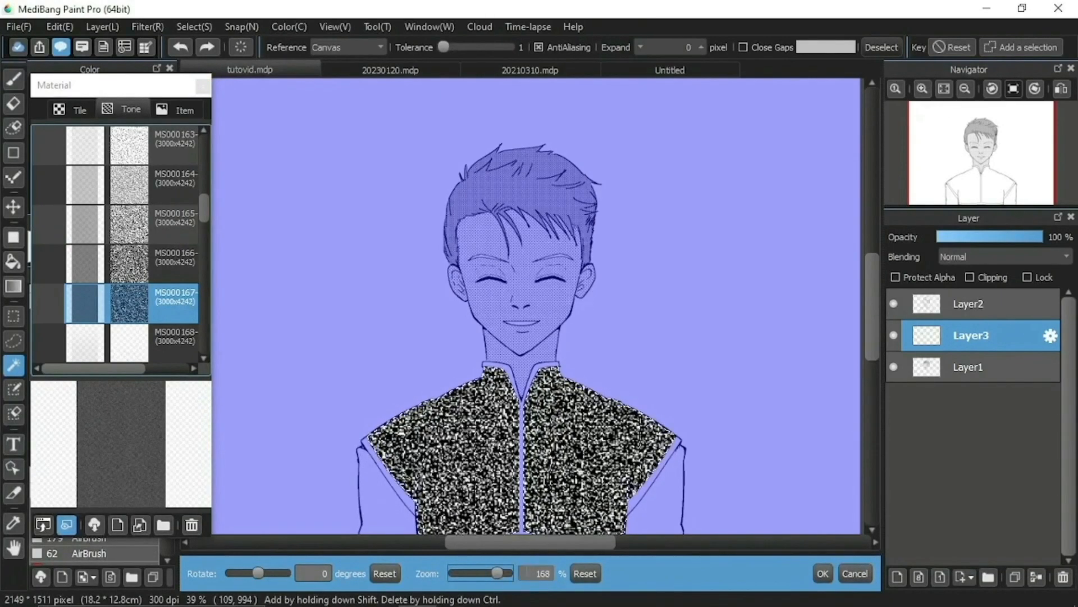
{"action": "left_click", "coordinate": [822, 571]}
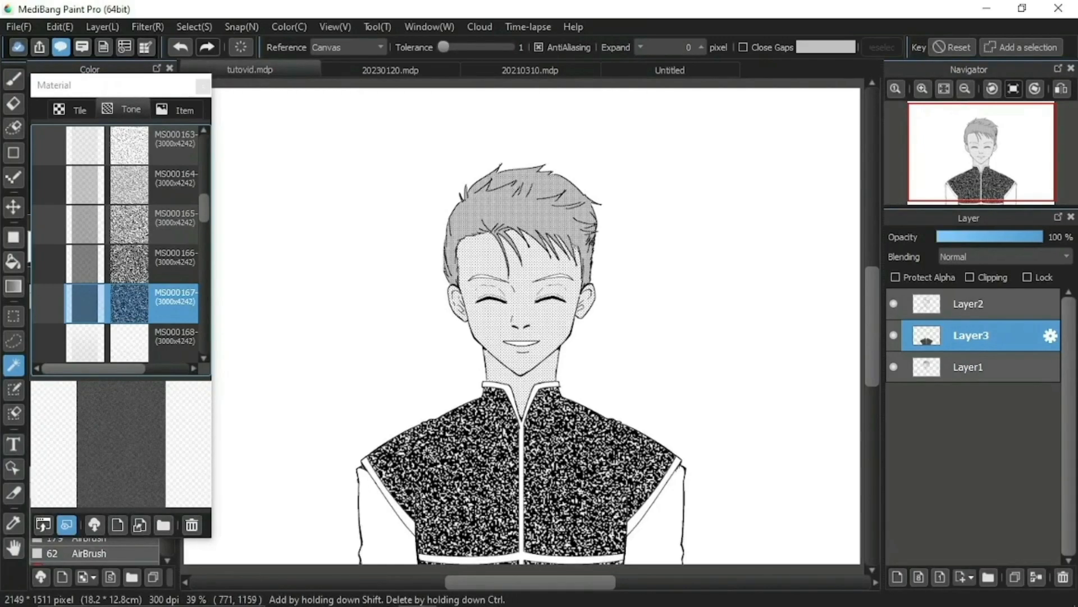
- Choose the camouflage tone MS000333-350 and undo the dark Sand fill on the jacket panels
{"action": "scroll", "coordinate": [200, 177], "scroll_direction": "up", "scroll_amount": 5}
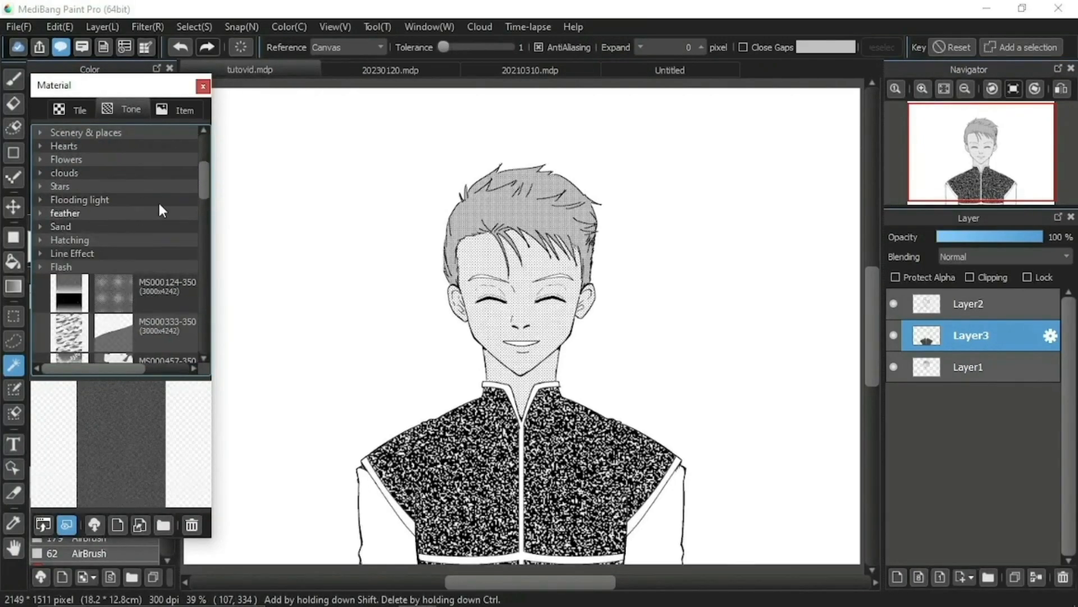
{"action": "scroll", "coordinate": [201, 173], "scroll_direction": "down", "scroll_amount": 2}
{"action": "left_click", "coordinate": [159, 278]}
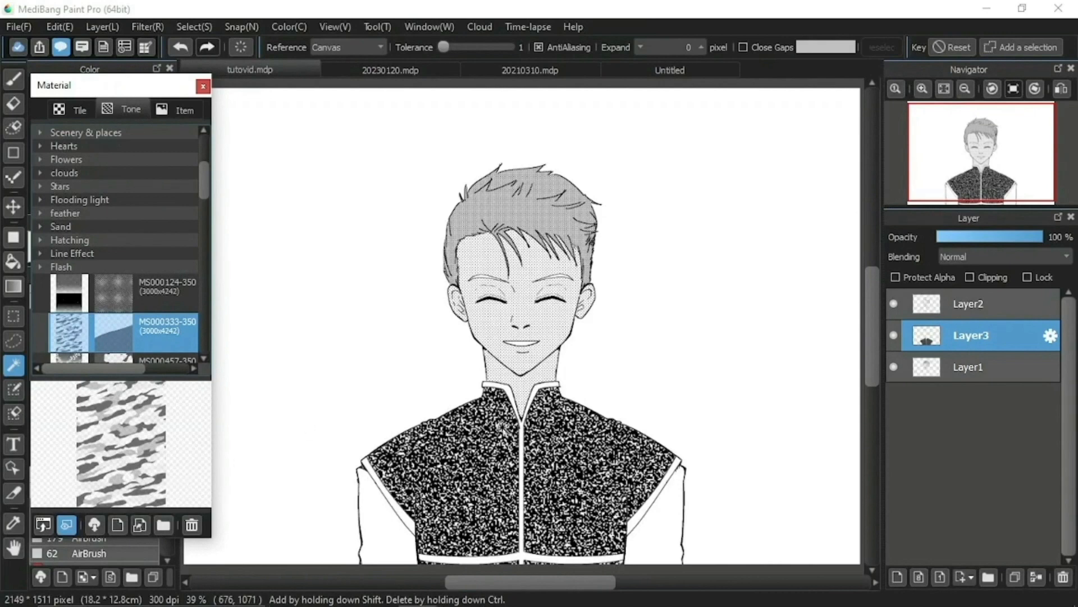
{"action": "left_click", "coordinate": [559, 449]}
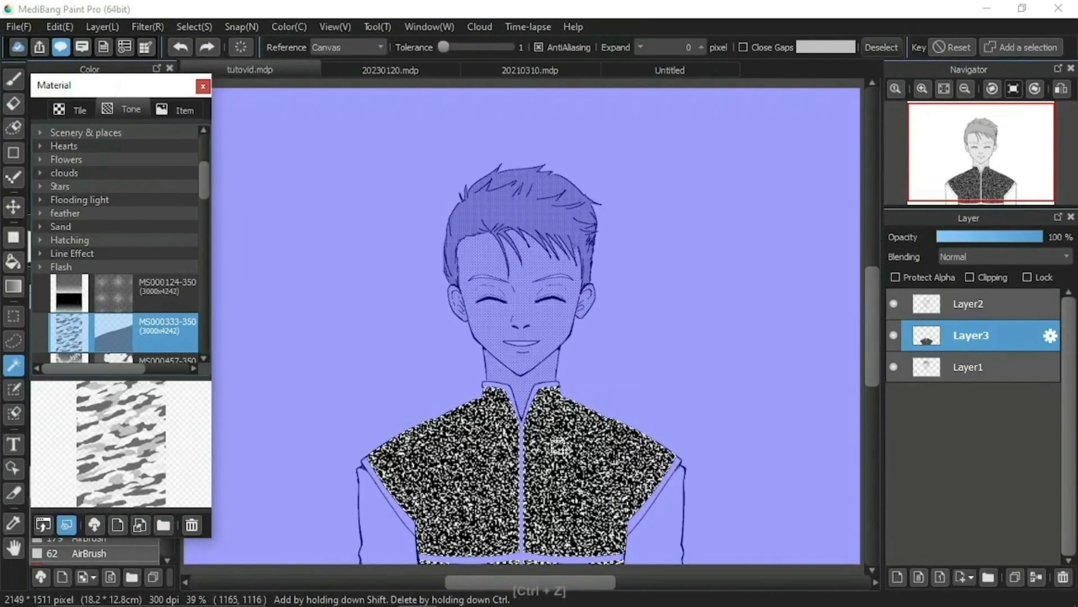
{"action": "key", "text": "ctrl+z"}
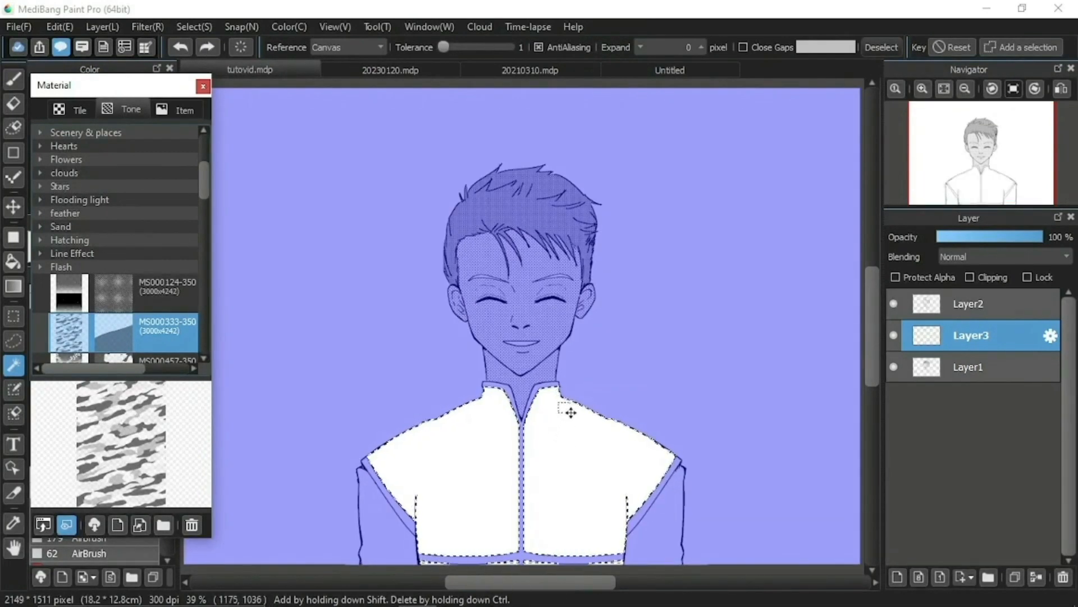
- Select the jacket's two sleeves, both front panels and the small areas below the waist trim together with the Magic Wand
{"action": "left_click", "coordinate": [385, 539]}
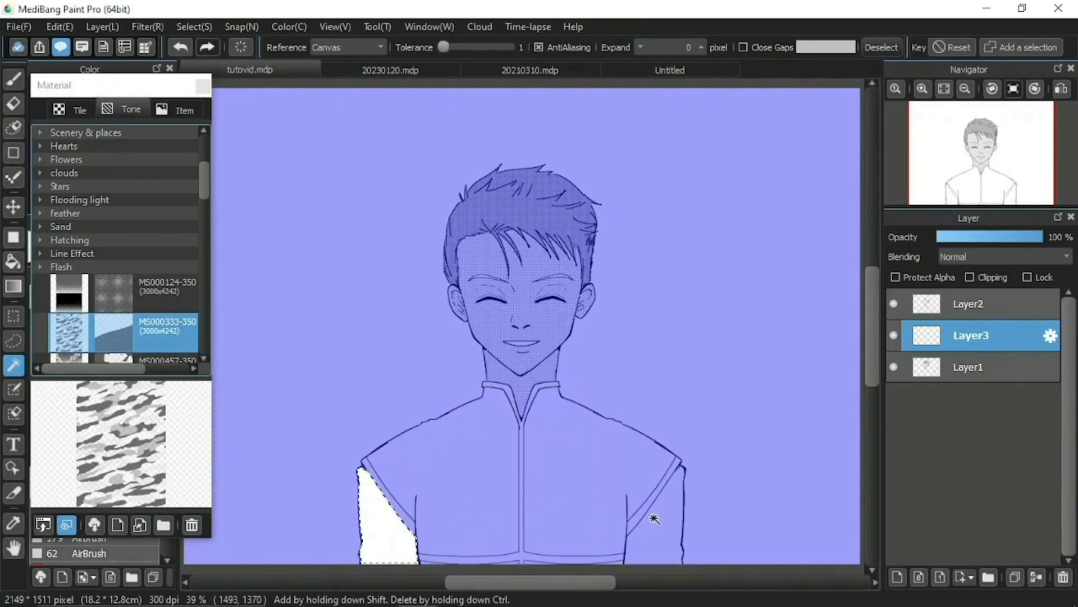
{"action": "left_click", "coordinate": [487, 484], "text": "shift"}
{"action": "left_click", "coordinate": [569, 501], "text": "shift"}
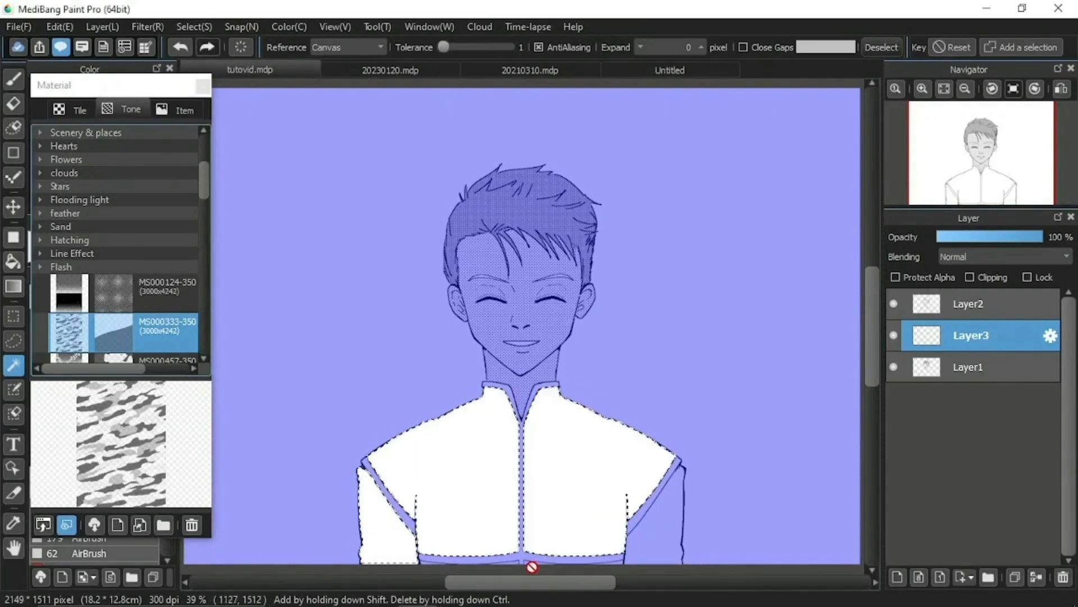
{"action": "left_click", "coordinate": [534, 560], "text": "shift"}
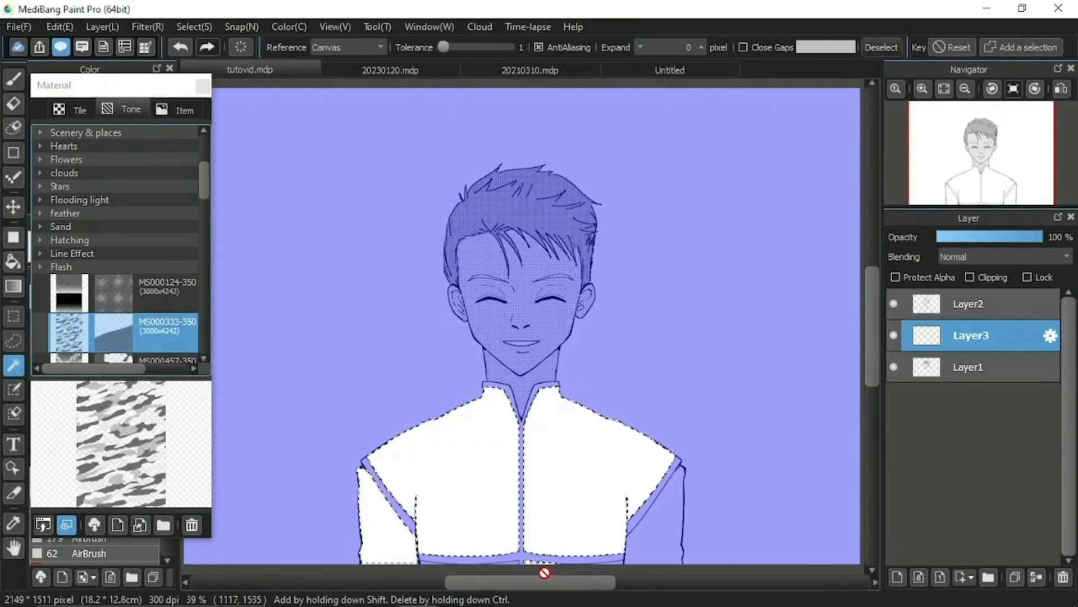
{"action": "left_click", "coordinate": [660, 534], "text": "shift"}
{"action": "left_click", "coordinate": [517, 562], "text": "shift"}
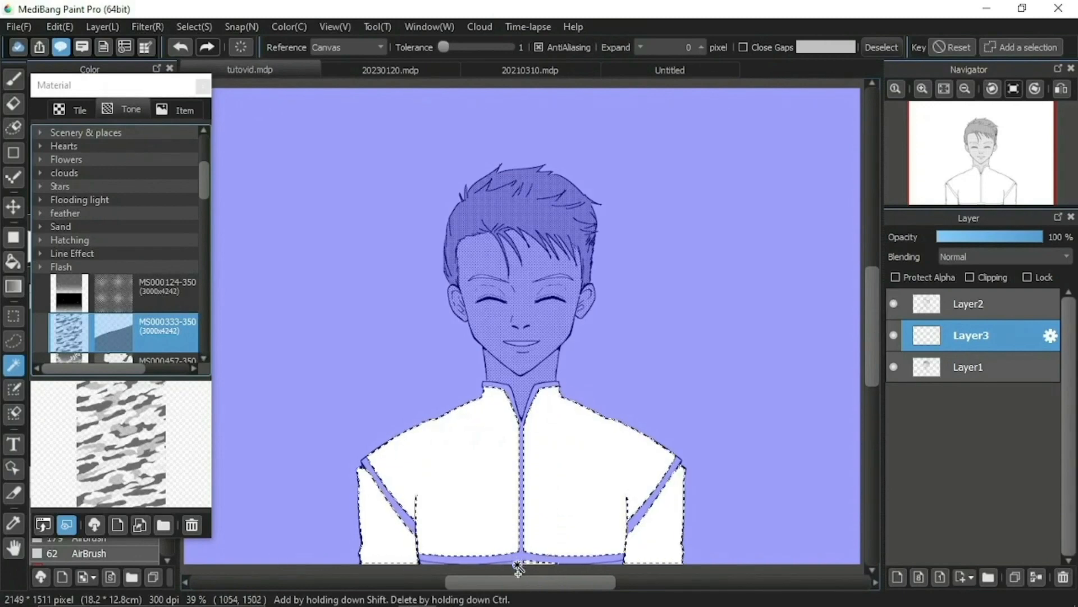
{"action": "left_click", "coordinate": [426, 561], "text": "shift"}
{"action": "left_click", "coordinate": [618, 562], "text": "shift"}
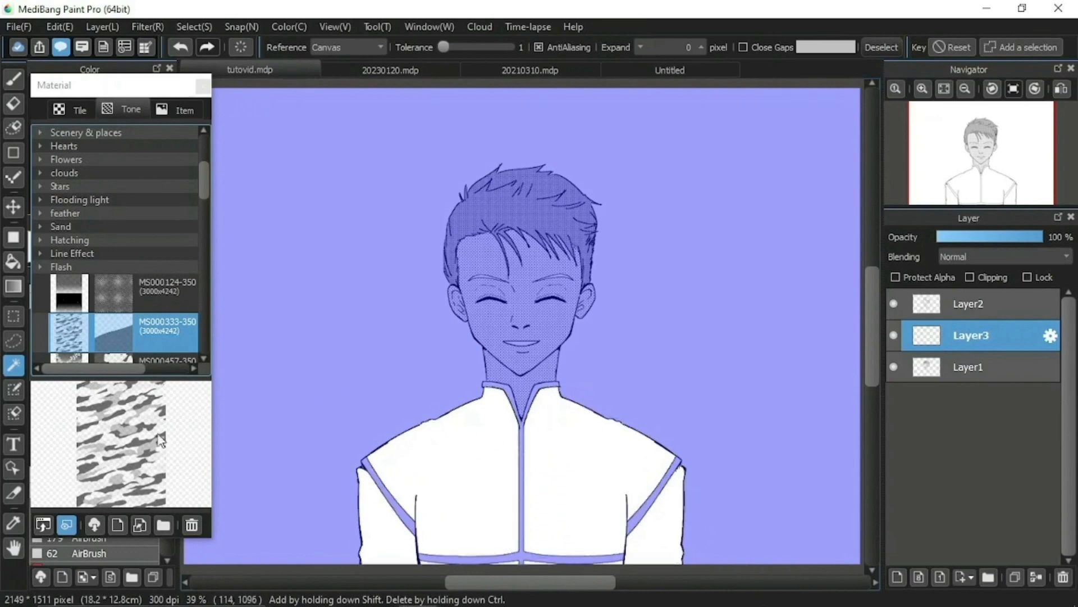
- Fill the selected jacket areas with the camouflage tone MS000333-350 at 47% zoom, shift the pattern's position, and clear the selection
{"action": "left_click_drag", "start_coordinate": [156, 493], "coordinate": [472, 466]}
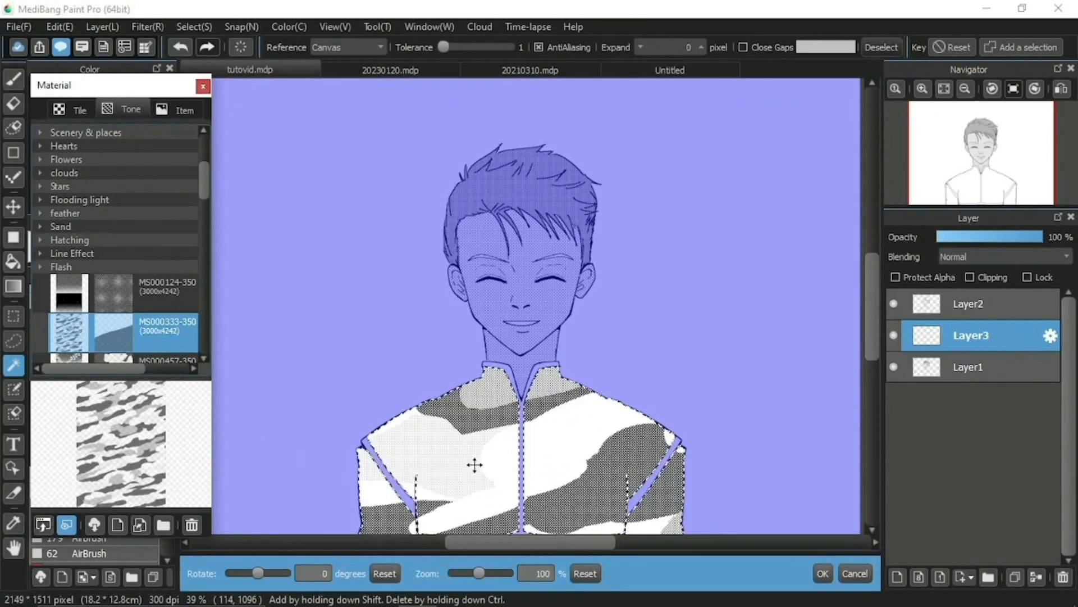
{"action": "left_click", "coordinate": [477, 570]}
{"action": "left_click_drag", "start_coordinate": [487, 567], "coordinate": [464, 568]}
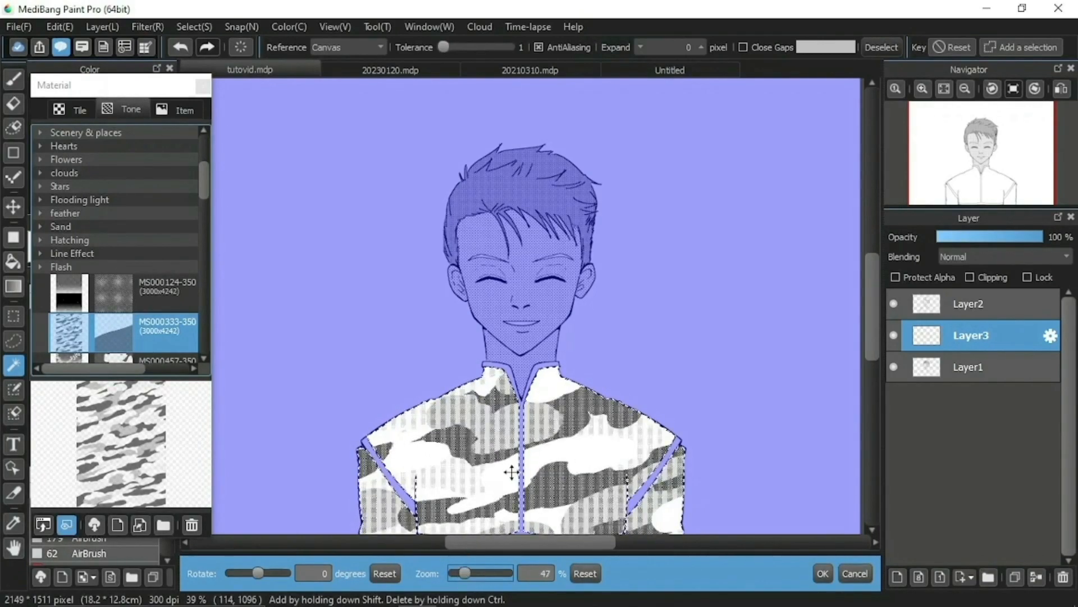
{"action": "left_click_drag", "start_coordinate": [531, 458], "coordinate": [588, 484]}
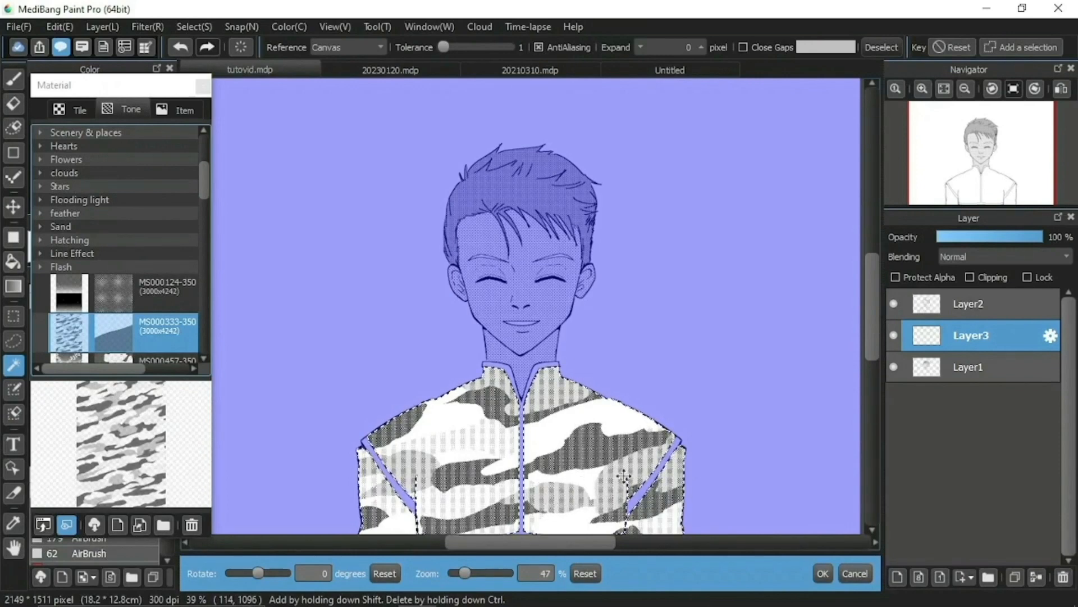
{"action": "left_click", "coordinate": [823, 573]}
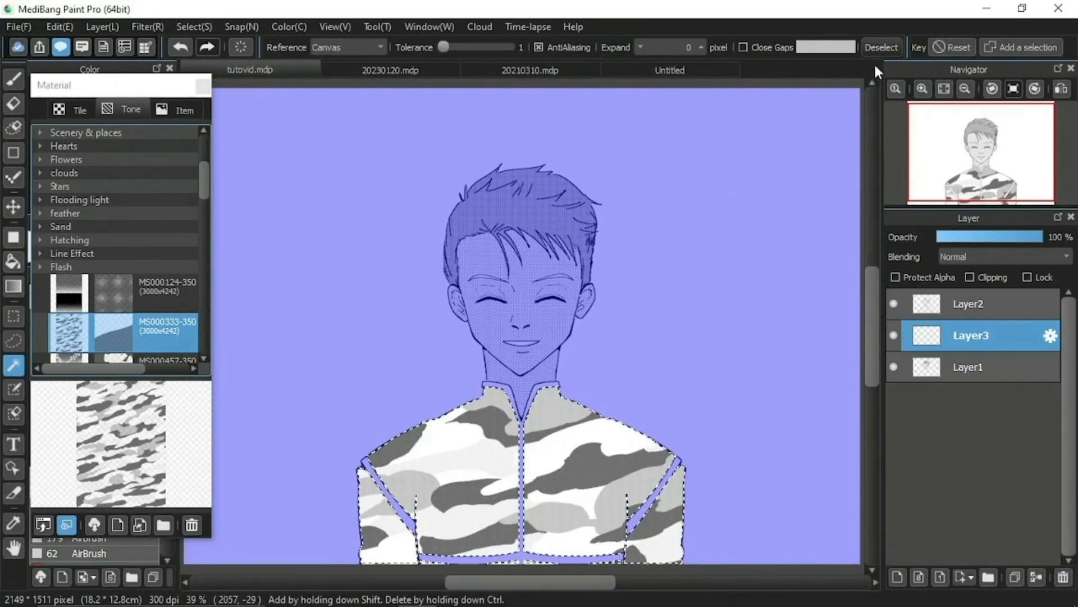
{"action": "left_click", "coordinate": [882, 45]}
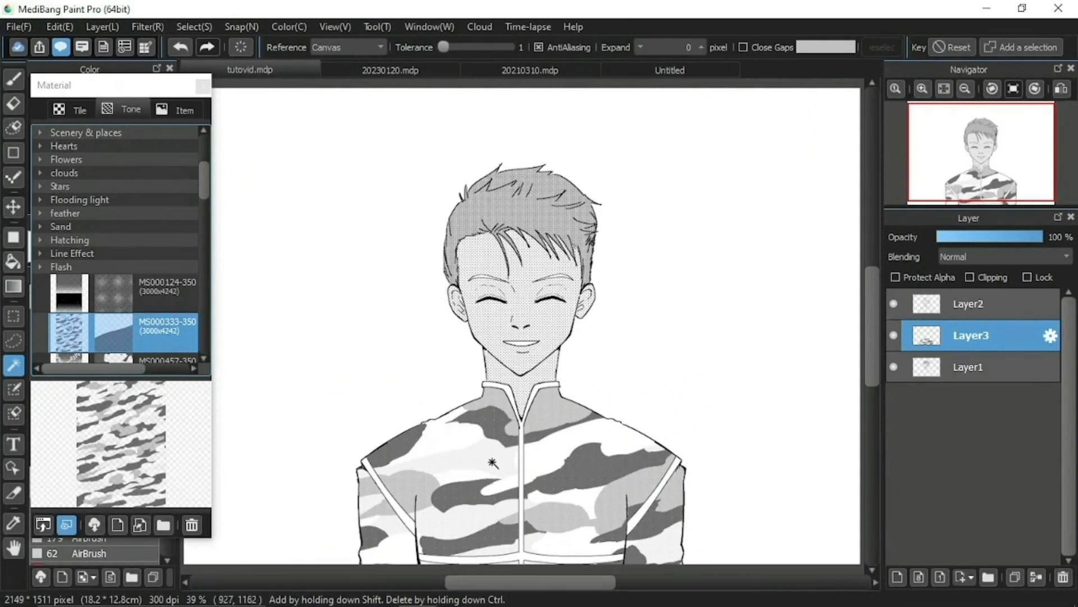
- Select the jacket's connected collar, centre and waist trim plus both shoulder strips with the Magic Wand
{"action": "left_click", "coordinate": [522, 419]}
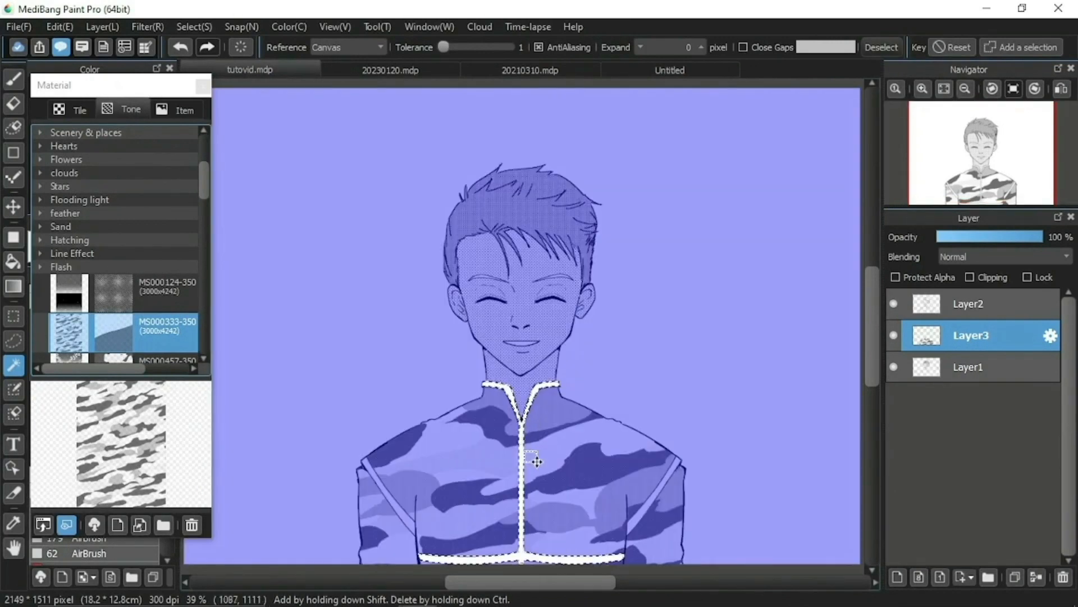
{"action": "left_click", "coordinate": [400, 512], "text": "shift"}
{"action": "left_click", "coordinate": [647, 519], "text": "shift"}
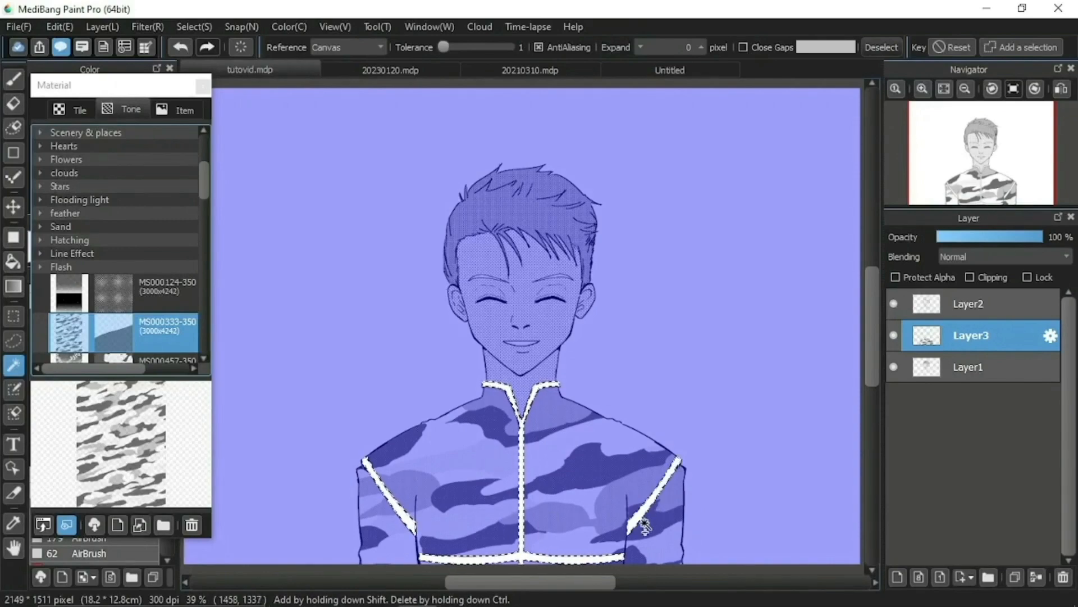
- Fill the selected jacket trim with the checkered tile MT000005-350 at 30% zoom and clear the selection
{"action": "left_click", "coordinate": [58, 114]}
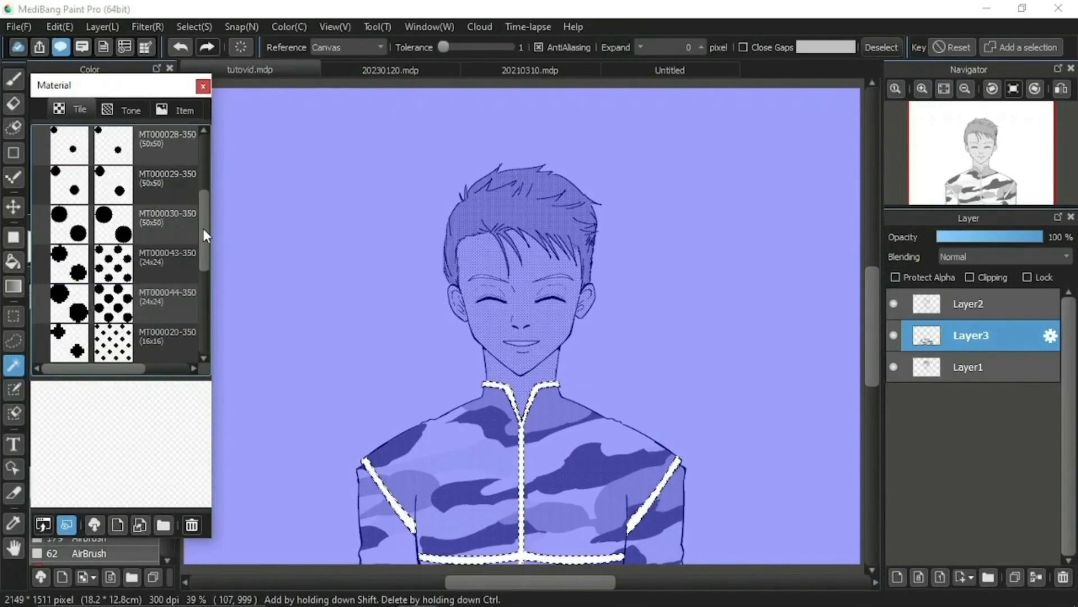
{"action": "scroll", "coordinate": [203, 228], "scroll_direction": "down", "scroll_amount": 5}
{"action": "left_click_drag", "start_coordinate": [153, 301], "coordinate": [508, 408]}
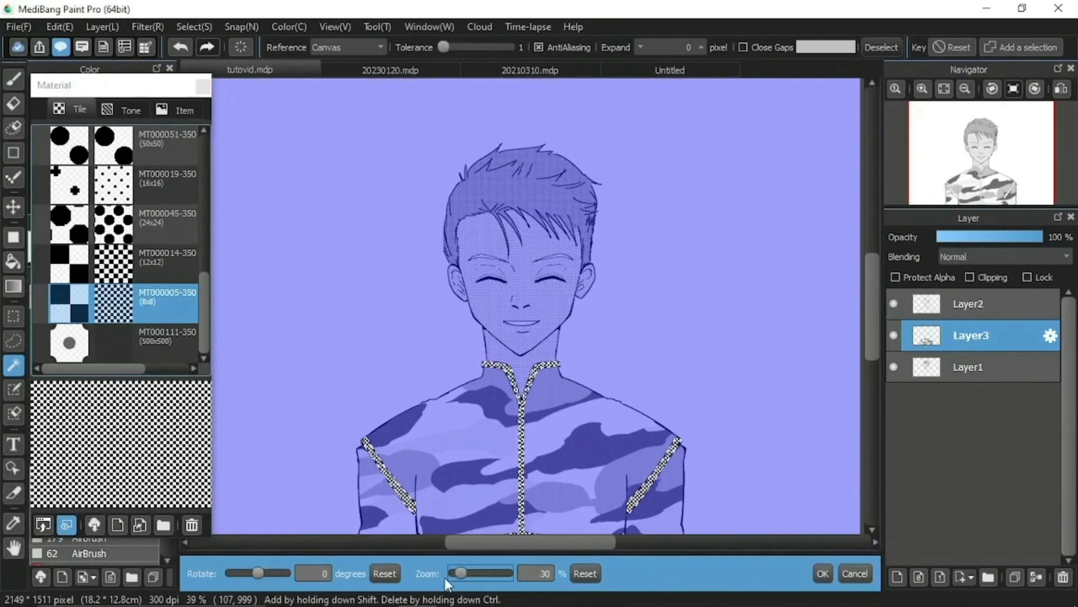
{"action": "left_click", "coordinate": [822, 573]}
{"action": "key", "text": "ctrl+d"}
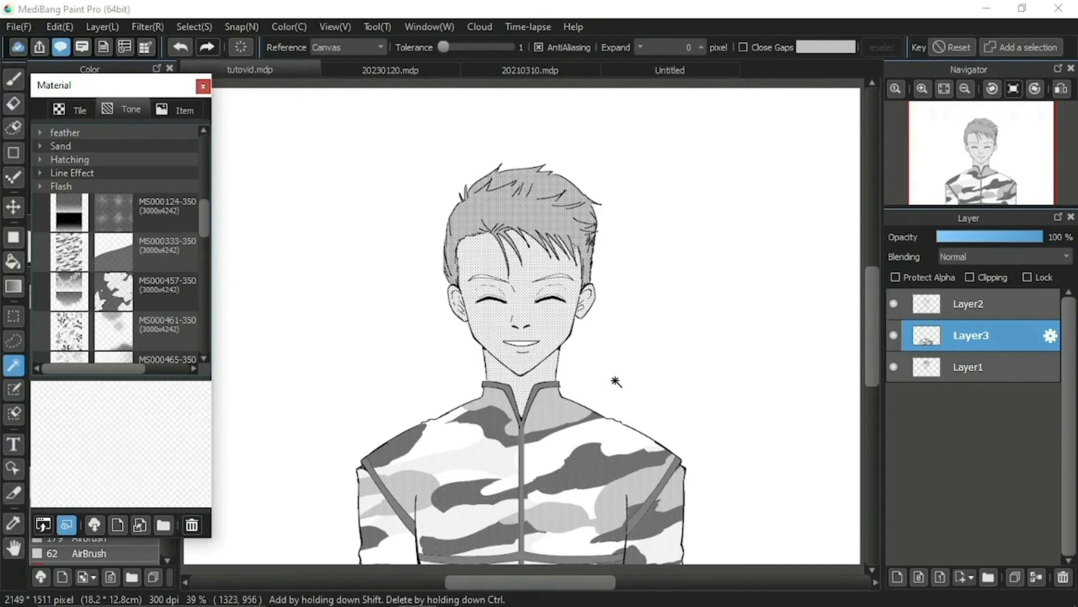
- Select the white background around the character with the Magic Wand and place the tone MS000125-350 there, rotated 90 degrees
{"action": "left_click", "coordinate": [651, 373]}
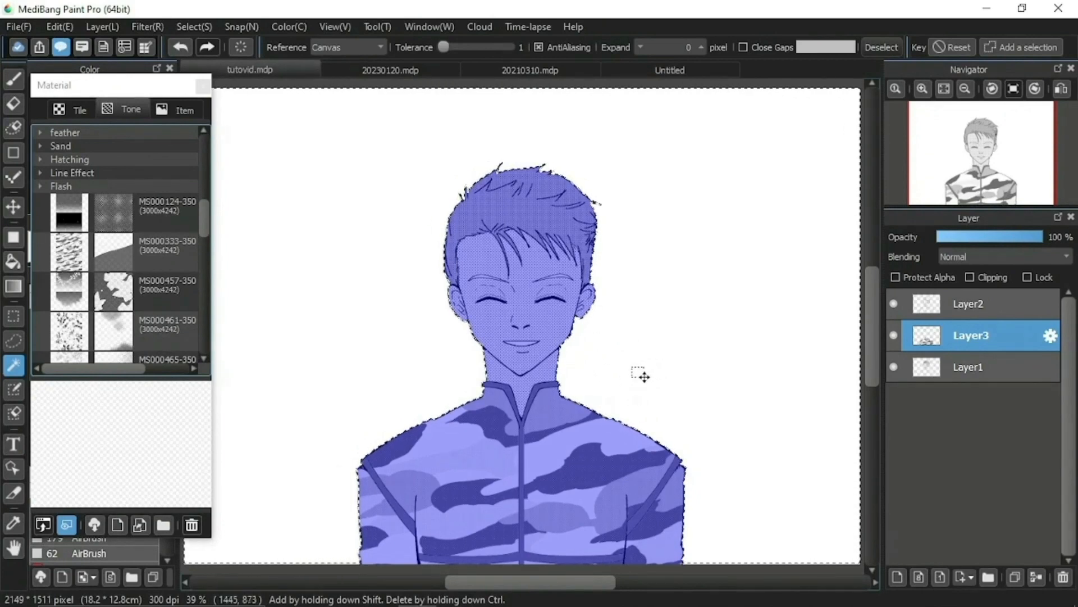
{"action": "left_click_drag", "start_coordinate": [203, 220], "coordinate": [201, 257]}
{"action": "left_click_drag", "start_coordinate": [168, 304], "coordinate": [462, 432]}
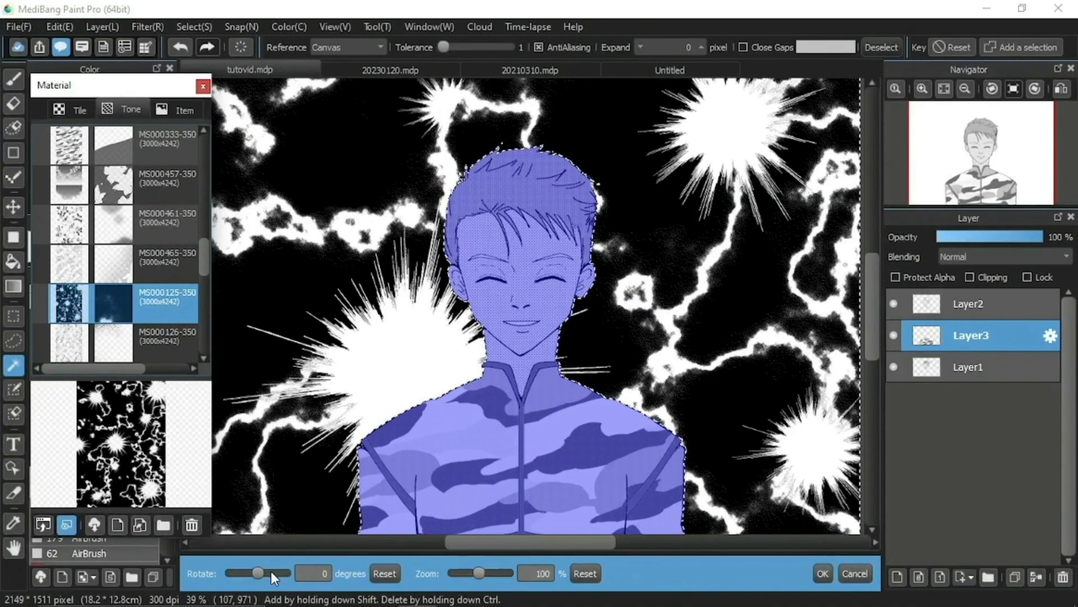
{"action": "left_click", "coordinate": [314, 573]}
{"action": "type", "text": "90"}
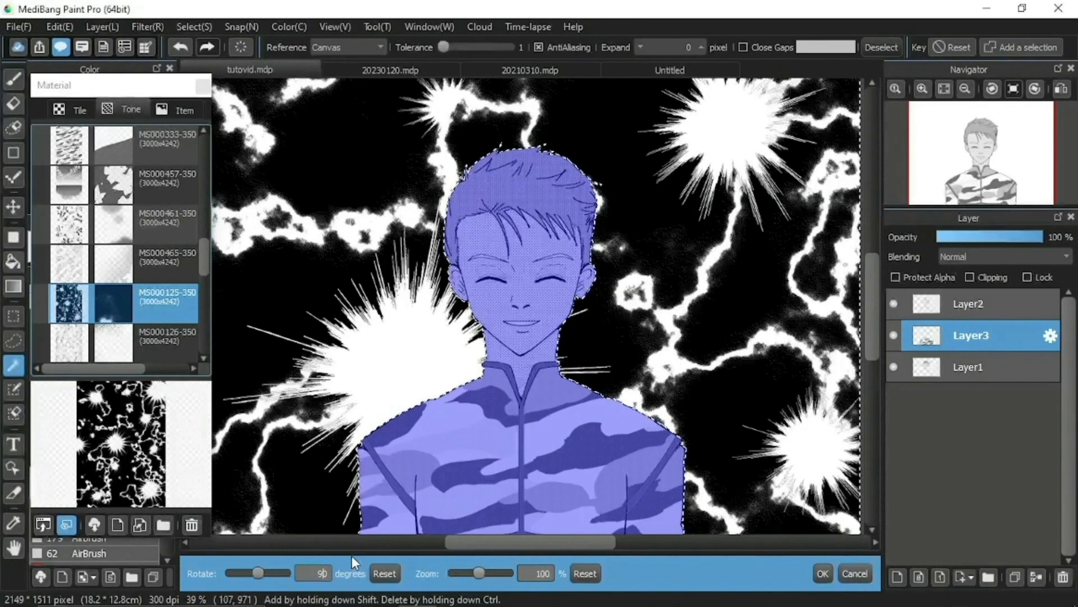
- Scale the placed background tone to 76% zoom, shift its pattern behind the character, apply it and clear the selection
{"action": "left_click_drag", "start_coordinate": [478, 571], "coordinate": [482, 572]}
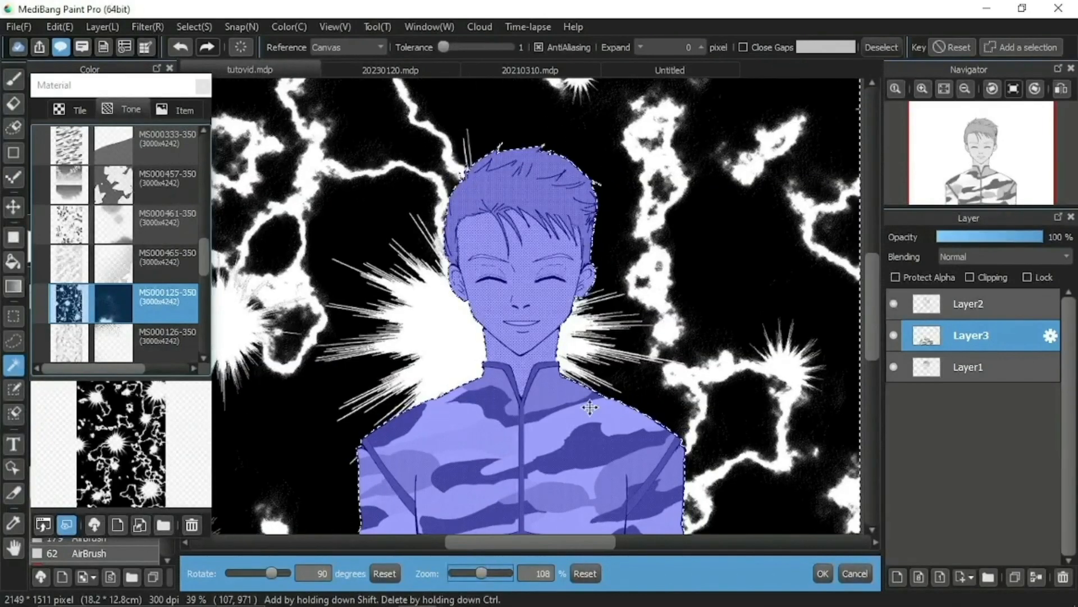
{"action": "mouse_move", "coordinate": [589, 409]}
{"action": "left_mouse_down"}
{"action": "mouse_move", "coordinate": [532, 382]}
{"action": "mouse_move", "coordinate": [519, 436]}
{"action": "mouse_move", "coordinate": [636, 430]}
{"action": "mouse_move", "coordinate": [599, 414]}
{"action": "left_mouse_up"}
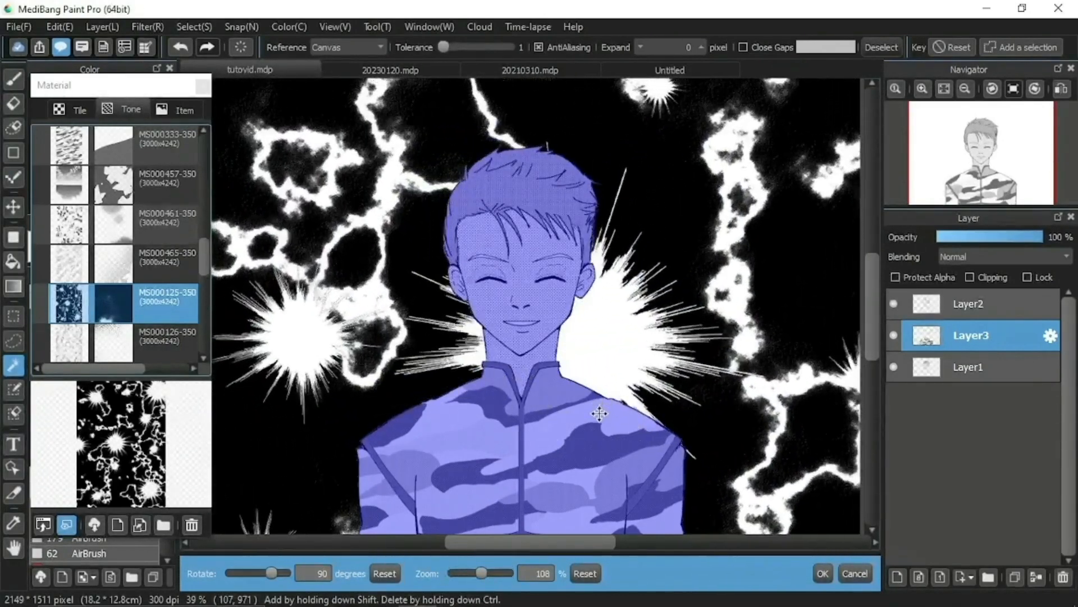
{"action": "left_click_drag", "start_coordinate": [481, 572], "coordinate": [470, 572]}
{"action": "left_click_drag", "start_coordinate": [549, 470], "coordinate": [620, 352]}
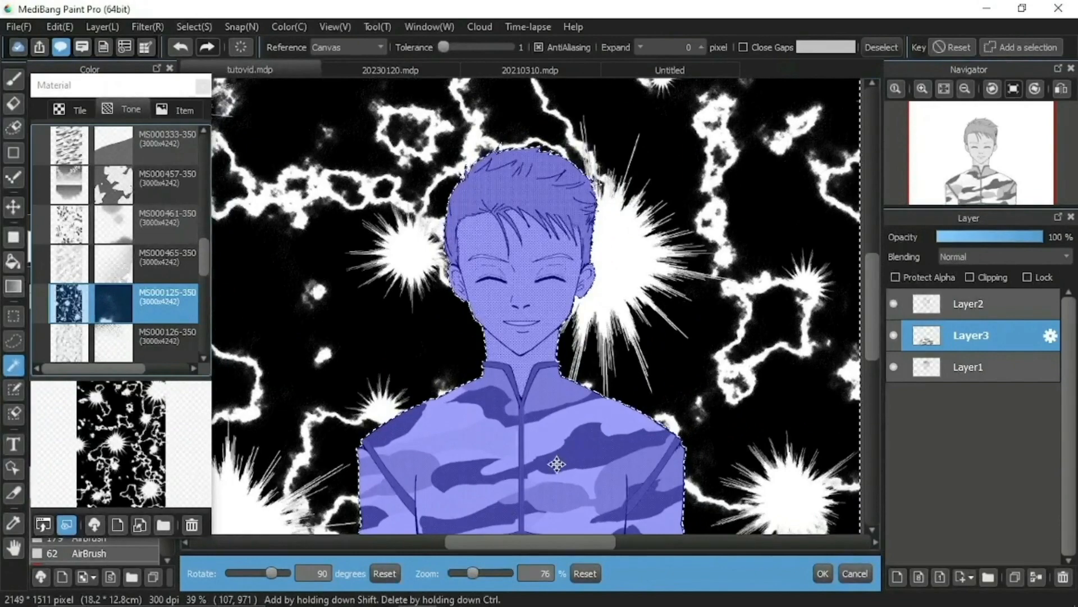
{"action": "left_click", "coordinate": [823, 573]}
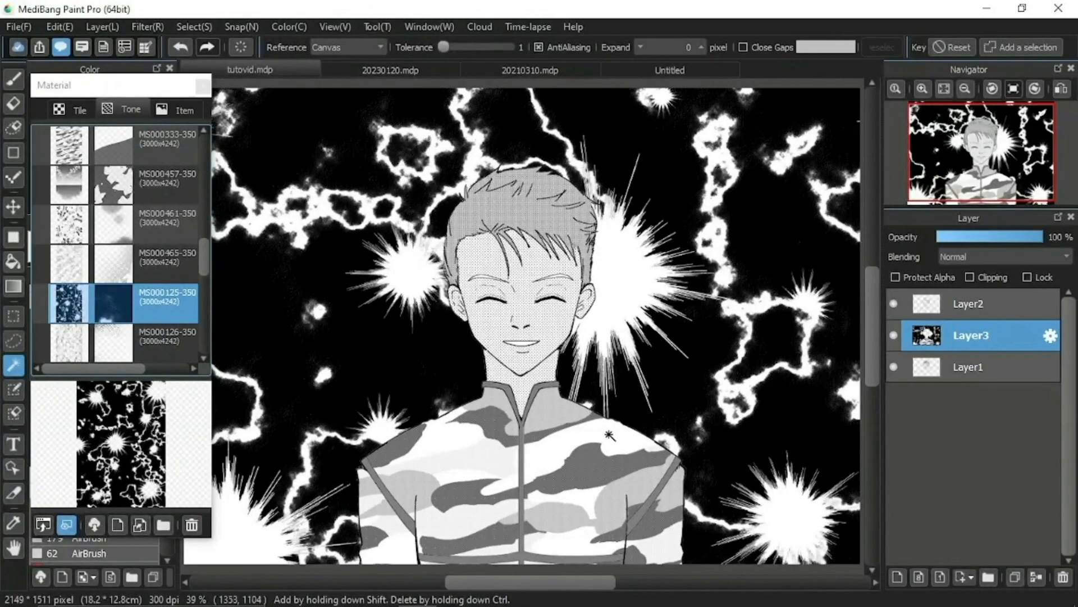
- Add a new layer above Layer3 and fill the whole canvas with the dot tile MT000044-350 at 10% zoom
{"action": "left_click", "coordinate": [897, 577]}
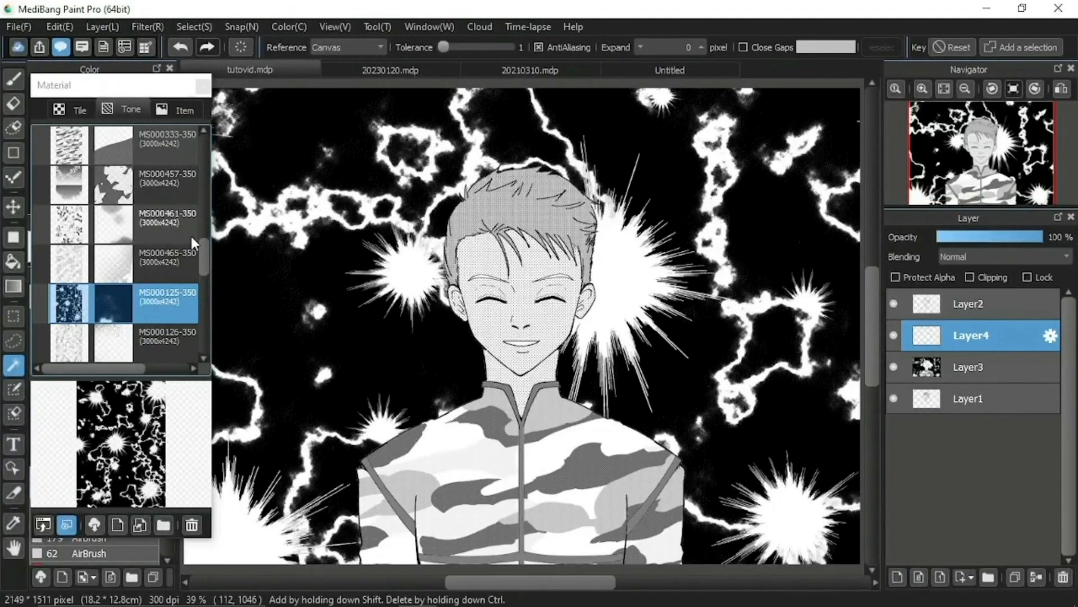
{"action": "left_click", "coordinate": [78, 112]}
{"action": "left_click_drag", "start_coordinate": [204, 256], "coordinate": [204, 230]}
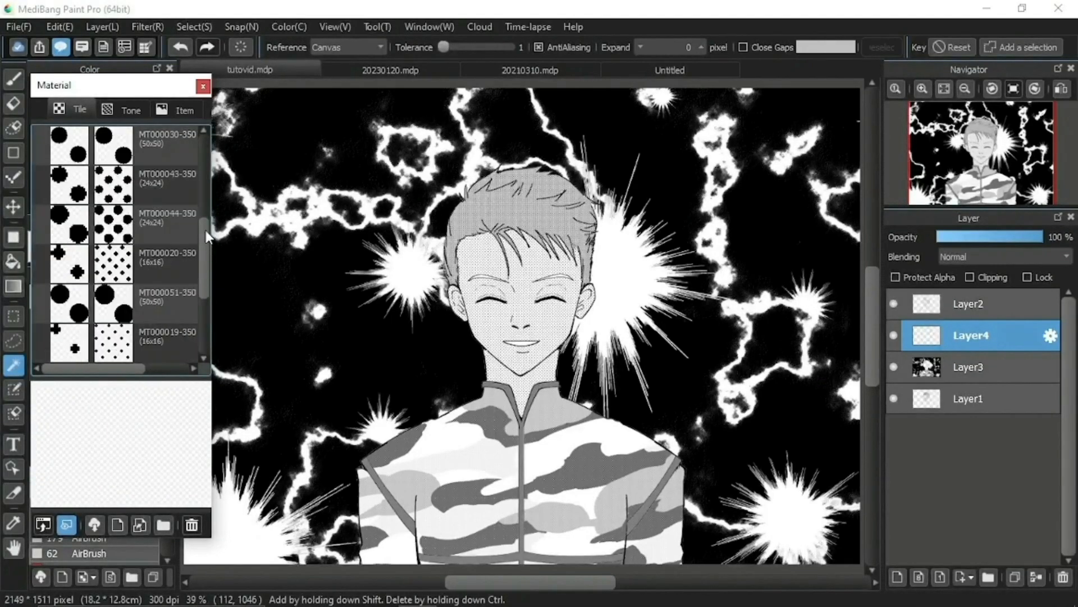
{"action": "left_click", "coordinate": [112, 223]}
{"action": "left_click_drag", "start_coordinate": [112, 224], "coordinate": [497, 502]}
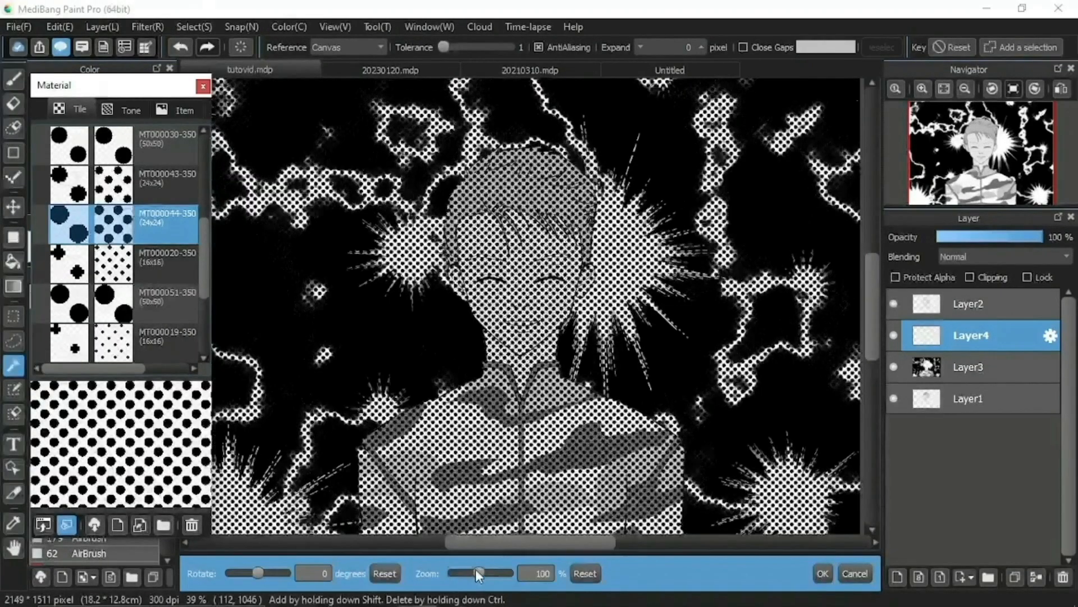
{"action": "left_click_drag", "start_coordinate": [475, 570], "coordinate": [446, 572]}
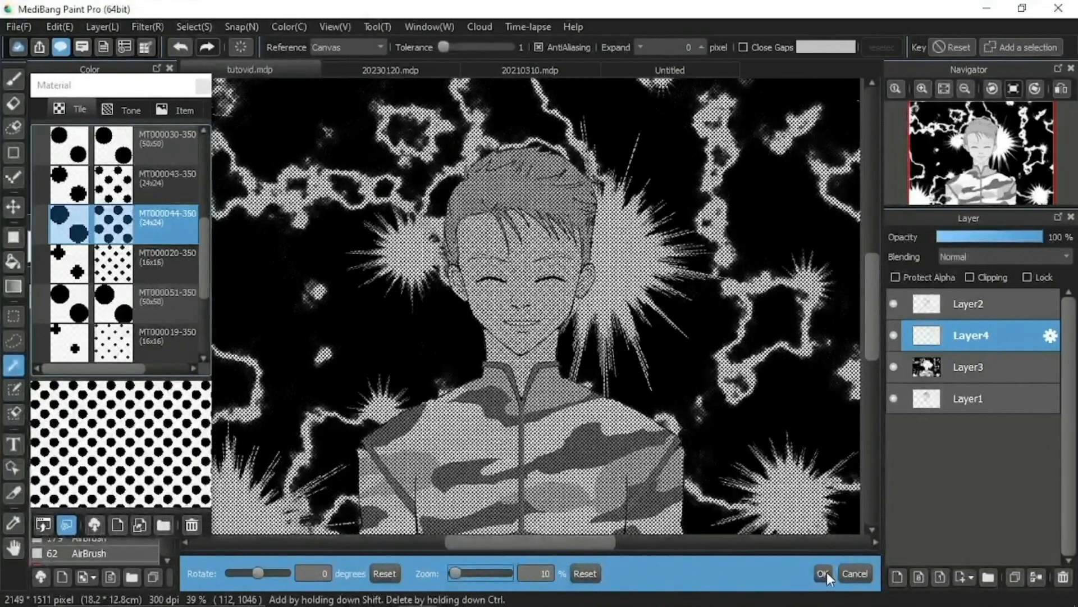
{"action": "left_click", "coordinate": [824, 573]}
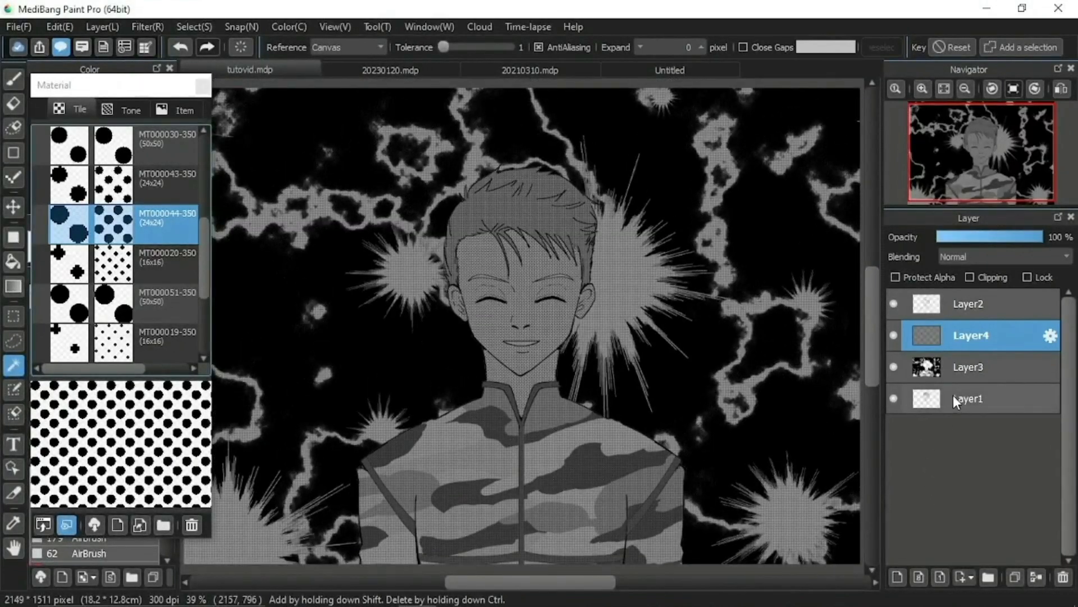
- Add a stencil layer to the full-canvas dot tone on Layer4
{"action": "left_click", "coordinate": [968, 576]}
{"action": "left_click", "coordinate": [975, 553]}
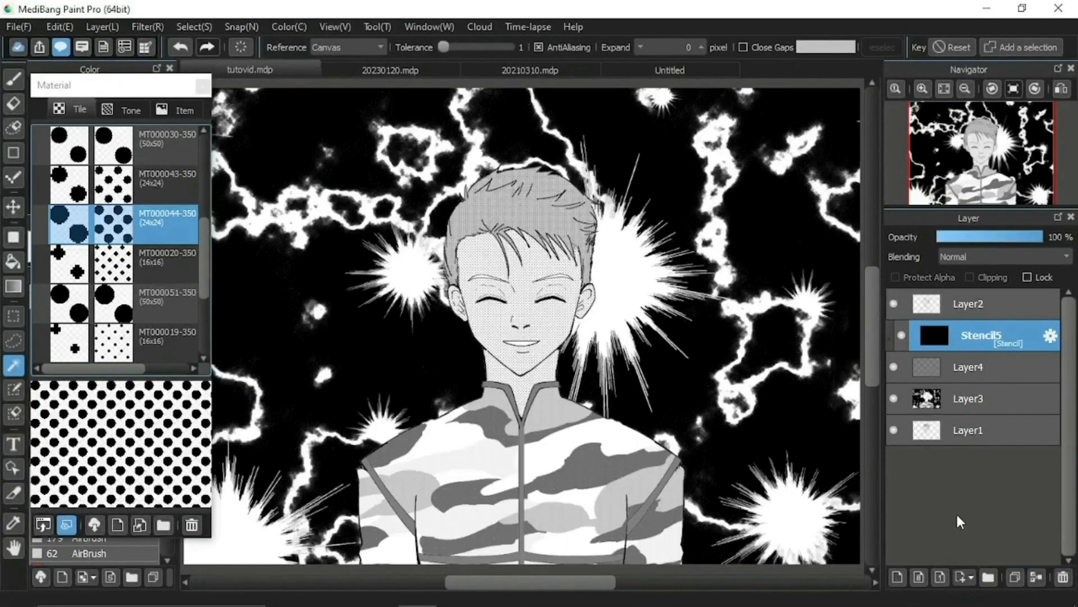
{"action": "left_click", "coordinate": [13, 128]}
{"action": "key", "text": "b"}
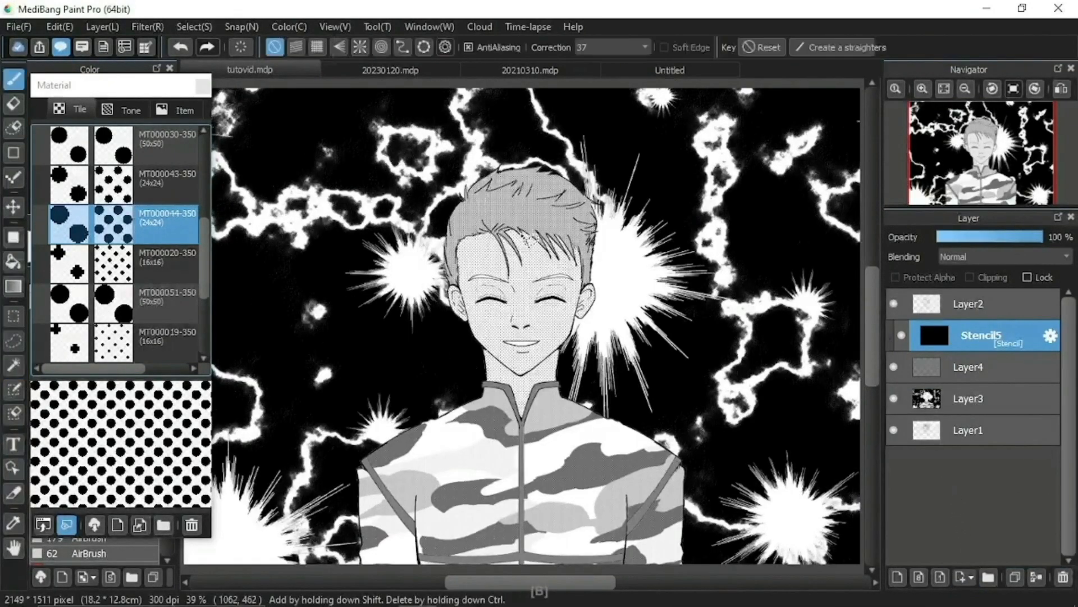
- Paint on the stencil layer to reveal the dot tone as a shadow over the upper face, from the hairline to just below the eyes
{"action": "mouse_move", "coordinate": [151, 88]}
{"action": "left_mouse_down"}
{"action": "mouse_move", "coordinate": [257, 91]}
{"action": "mouse_move", "coordinate": [160, 112]}
{"action": "left_mouse_up"}
{"action": "left_click", "coordinate": [95, 364]}
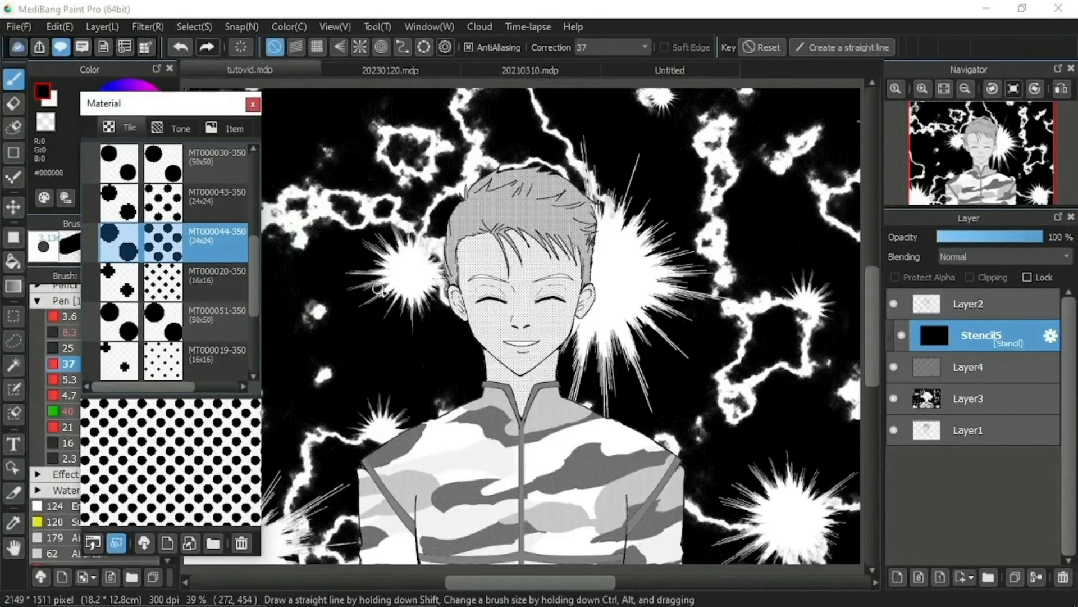
{"action": "scroll", "coordinate": [437, 331], "scroll_direction": "down", "scroll_amount": 2}
{"action": "mouse_move", "coordinate": [427, 326]}
{"action": "left_mouse_down"}
{"action": "mouse_move", "coordinate": [521, 321]}
{"action": "mouse_move", "coordinate": [599, 328]}
{"action": "mouse_move", "coordinate": [613, 242]}
{"action": "mouse_move", "coordinate": [601, 292]}
{"action": "mouse_move", "coordinate": [581, 314]}
{"action": "mouse_move", "coordinate": [588, 231]}
{"action": "mouse_move", "coordinate": [560, 259]}
{"action": "mouse_move", "coordinate": [570, 298]}
{"action": "mouse_move", "coordinate": [455, 317]}
{"action": "mouse_move", "coordinate": [426, 276]}
{"action": "mouse_move", "coordinate": [450, 314]}
{"action": "mouse_move", "coordinate": [476, 307]}
{"action": "mouse_move", "coordinate": [468, 246]}
{"action": "mouse_move", "coordinate": [511, 198]}
{"action": "mouse_move", "coordinate": [426, 213]}
{"action": "mouse_move", "coordinate": [528, 206]}
{"action": "mouse_move", "coordinate": [600, 257]}
{"action": "left_mouse_up"}
{"action": "scroll", "coordinate": [599, 257], "scroll_direction": "down", "scroll_amount": 2}
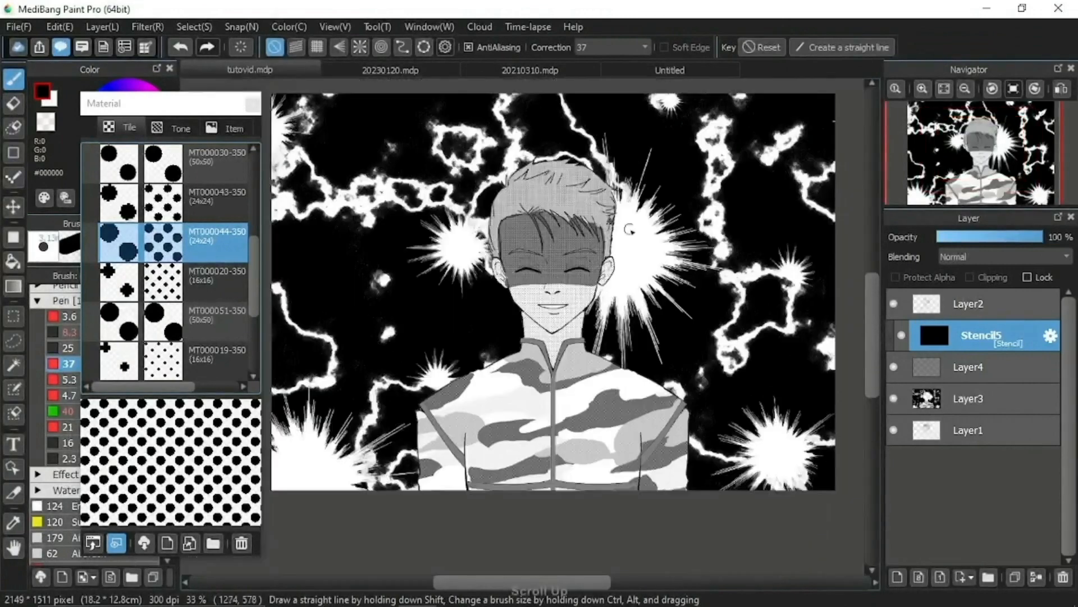
{"action": "scroll", "coordinate": [640, 239], "scroll_direction": "up", "scroll_amount": 2}
{"action": "left_click", "coordinate": [13, 128]}
{"action": "left_click_drag", "start_coordinate": [379, 360], "coordinate": [513, 428]}
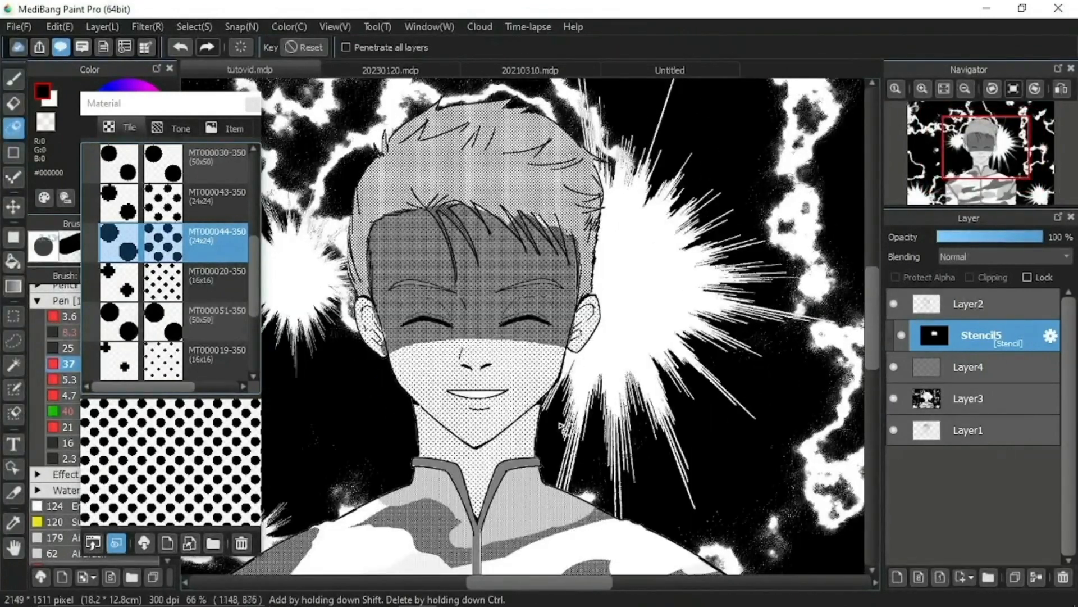
{"action": "key", "text": "ctrl+0"}
{"action": "key", "text": "b"}
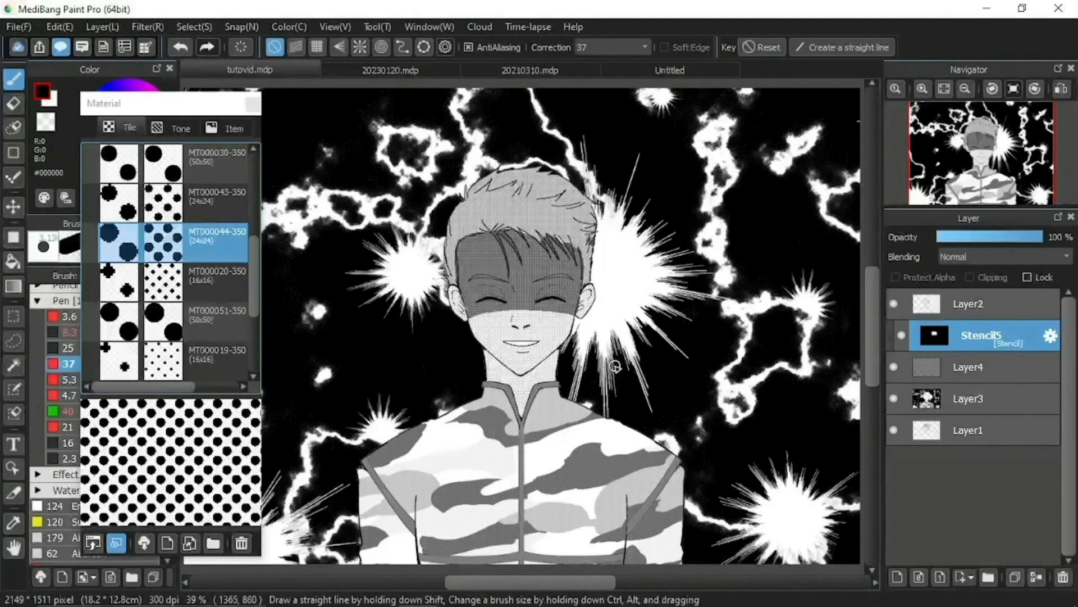
{"action": "left_click_drag", "start_coordinate": [152, 110], "coordinate": [102, 100]}
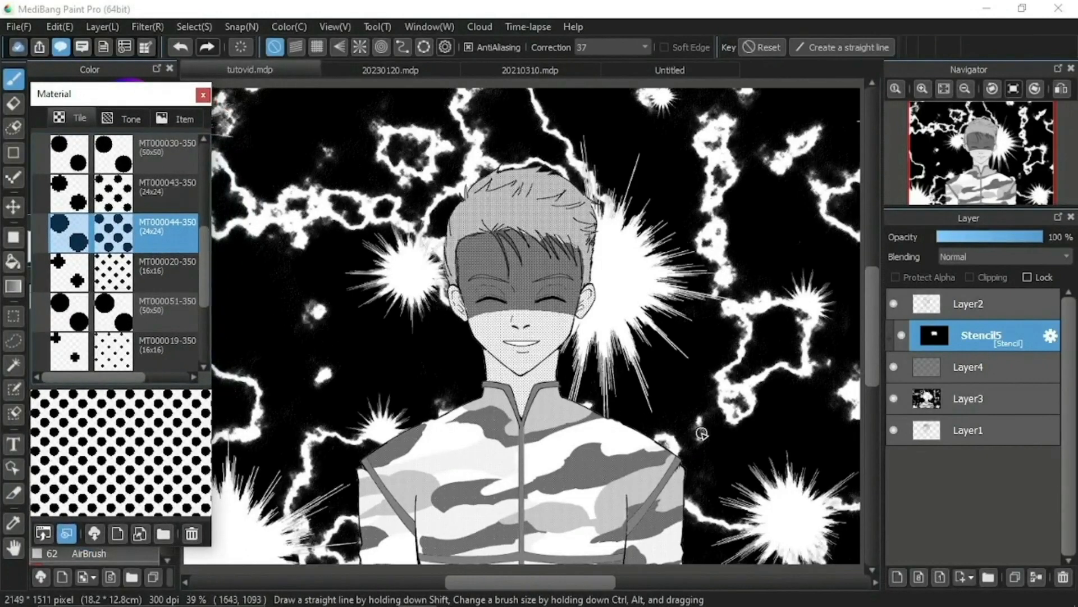
- Hide Layer4 and Layer3, and select the empty background around the character with the Magic Wand
{"action": "left_click", "coordinate": [895, 368]}
{"action": "left_click", "coordinate": [894, 398]}
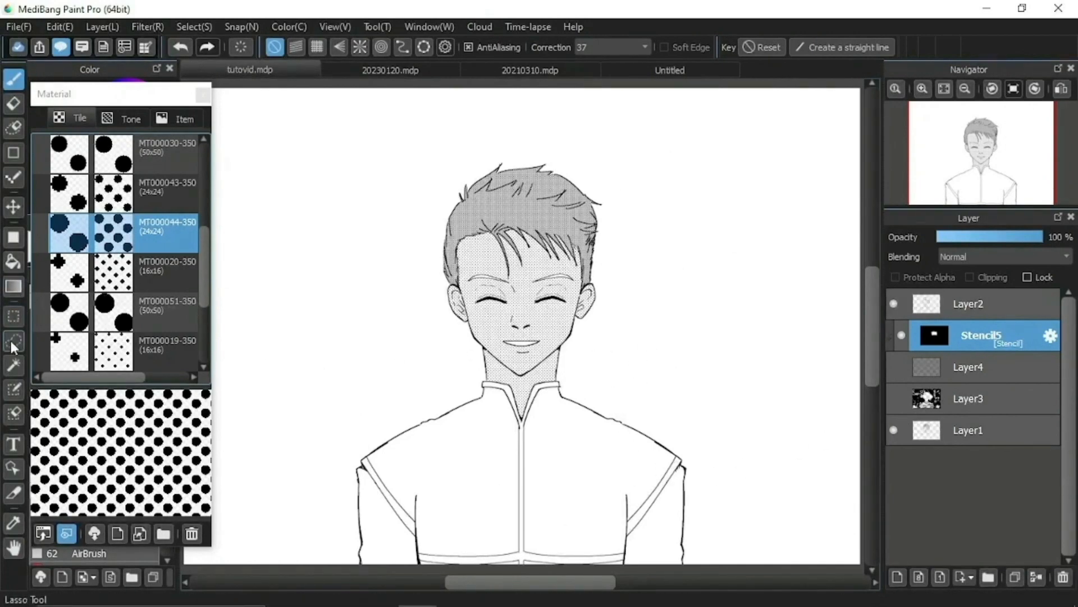
{"action": "left_click", "coordinate": [14, 366]}
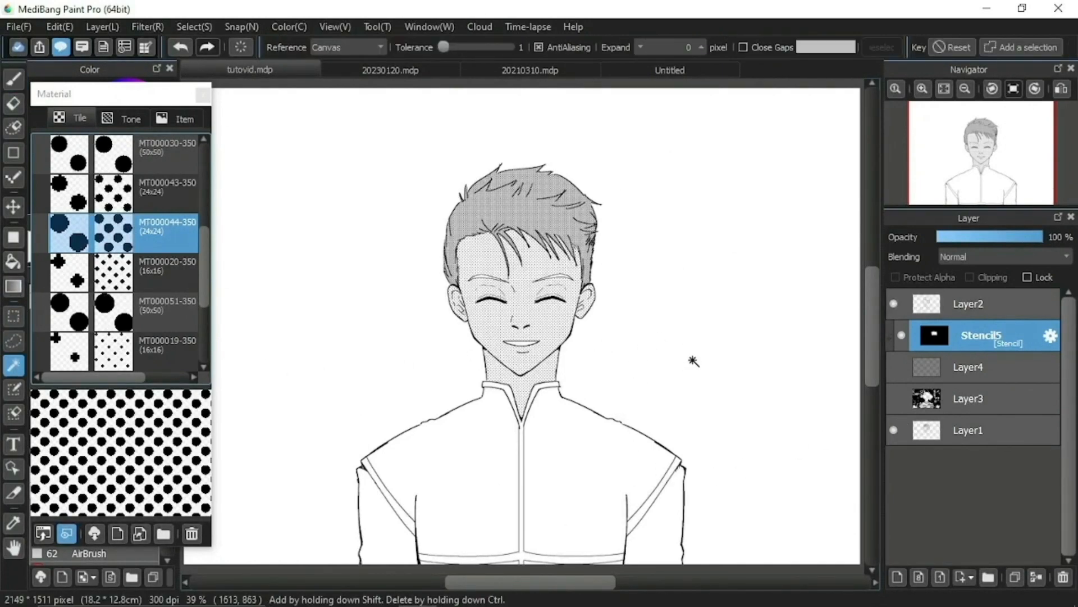
{"action": "left_click", "coordinate": [707, 403]}
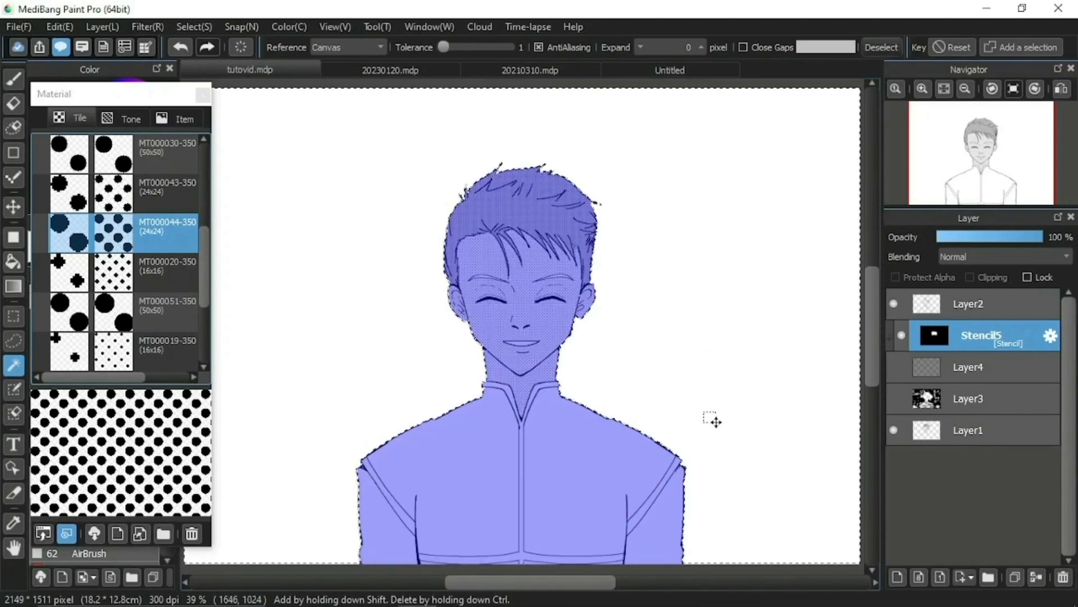
- Choose the tone MS000127-350 for the background and add a new layer above the stencil layer
{"action": "left_click", "coordinate": [126, 117]}
{"action": "left_click_drag", "start_coordinate": [201, 206], "coordinate": [203, 297]}
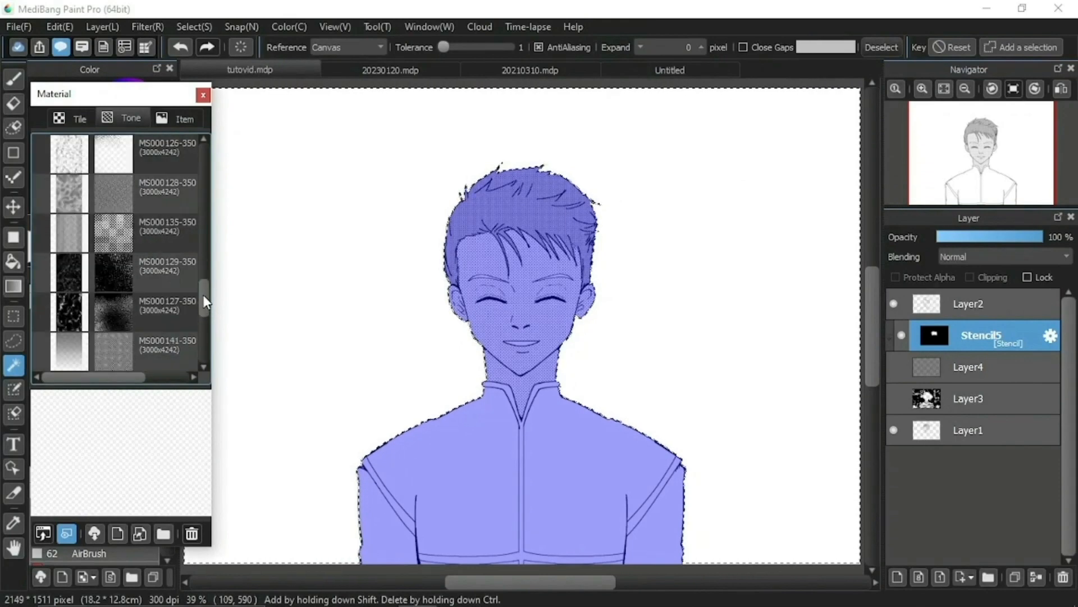
{"action": "left_click", "coordinate": [161, 317]}
{"action": "left_click_drag", "start_coordinate": [136, 399], "coordinate": [495, 473]}
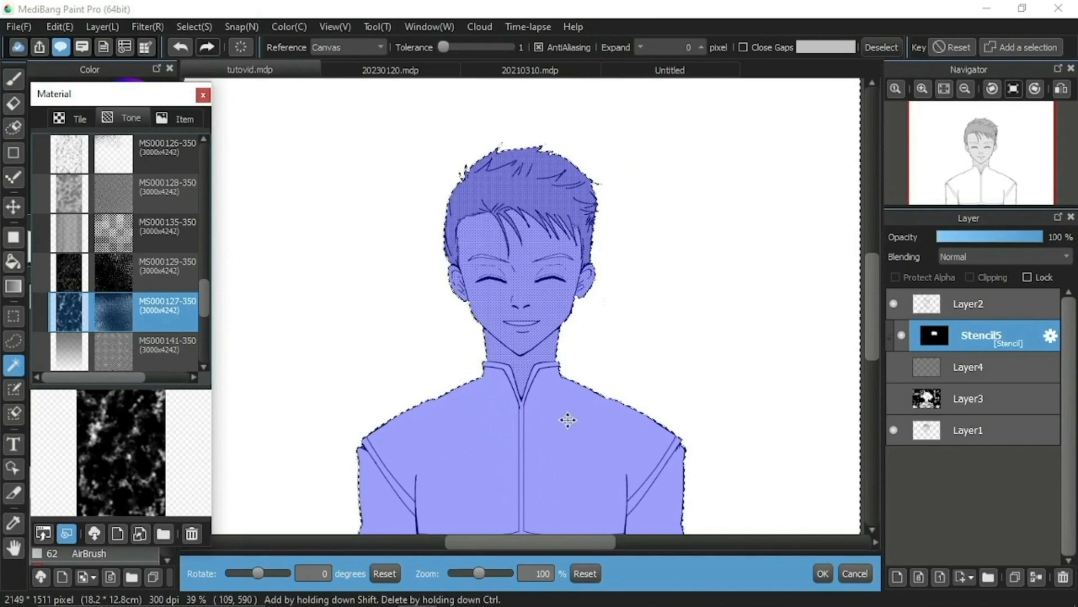
{"action": "left_click", "coordinate": [897, 577]}
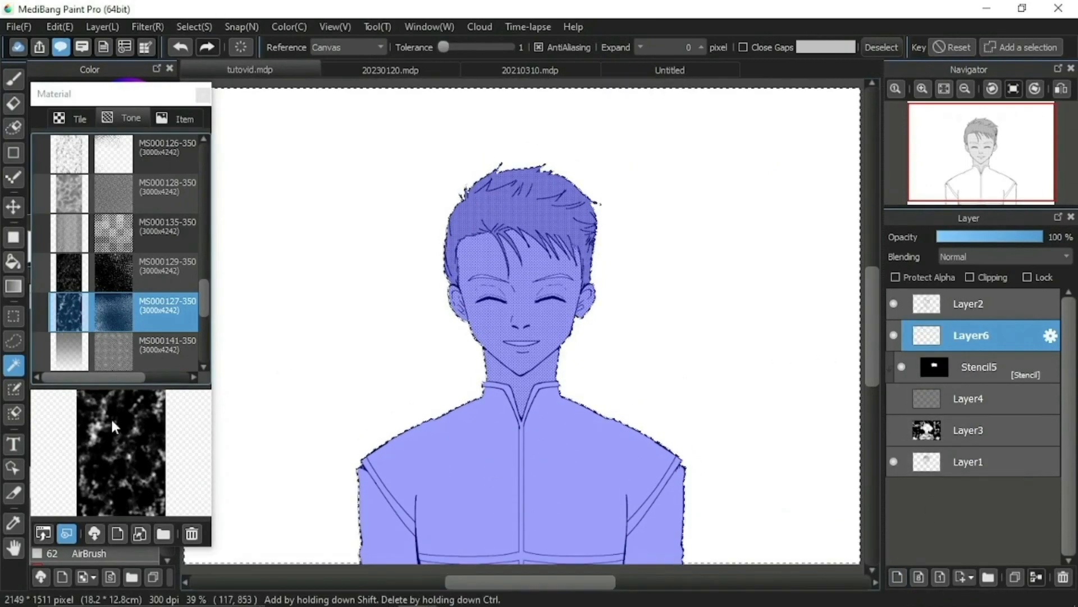
- Fill the selected background with the tone MS000127-350 at 200% zoom, shift the pattern's position, and clear the selection
{"action": "left_click_drag", "start_coordinate": [111, 416], "coordinate": [478, 398]}
{"action": "left_click_drag", "start_coordinate": [474, 571], "coordinate": [513, 571]}
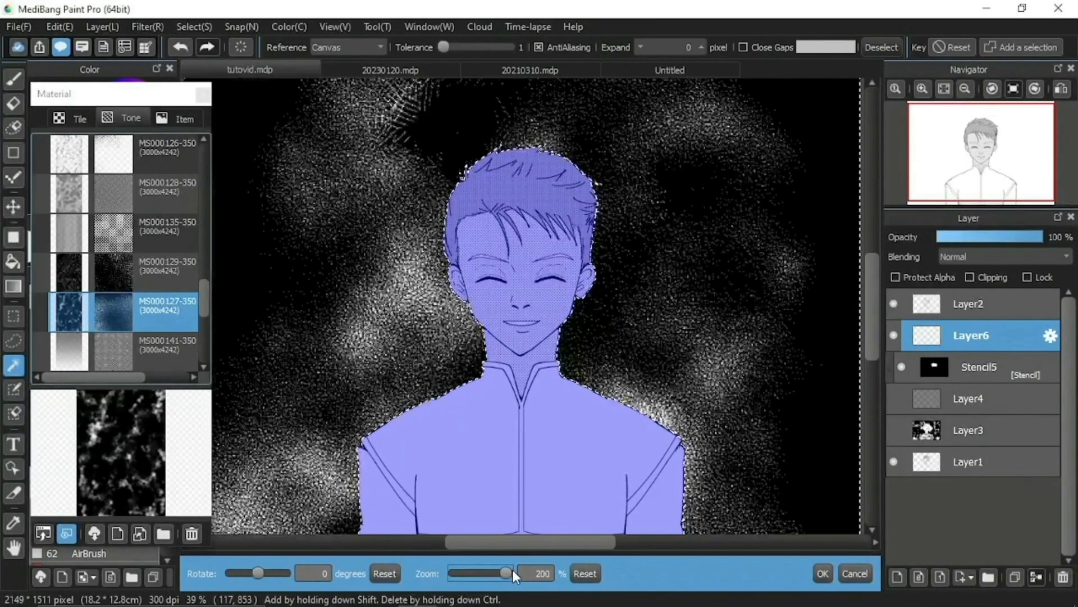
{"action": "left_click_drag", "start_coordinate": [497, 464], "coordinate": [660, 422]}
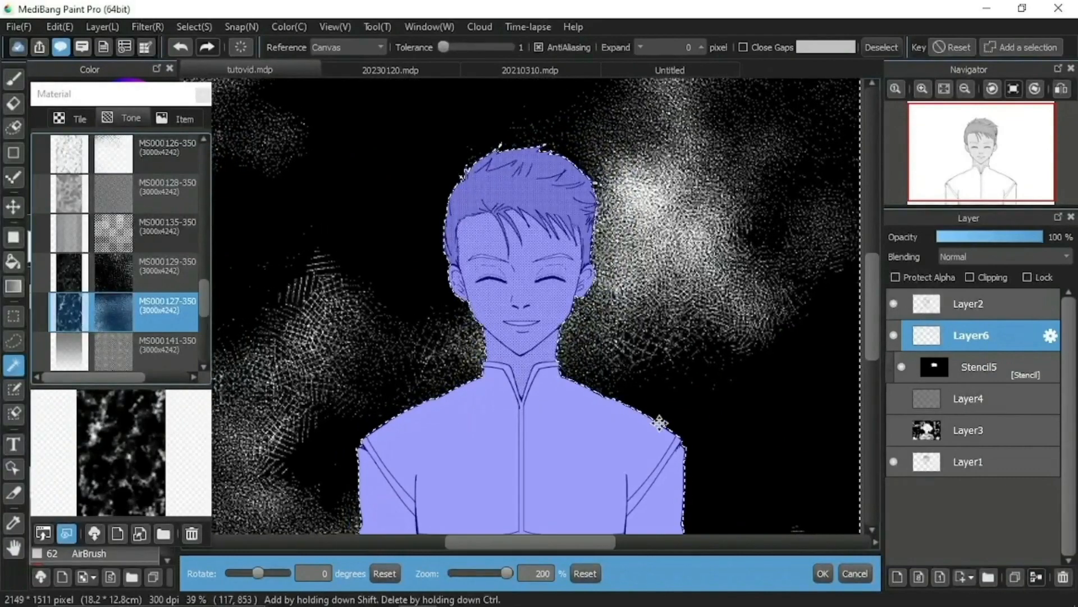
{"action": "left_click", "coordinate": [823, 573]}
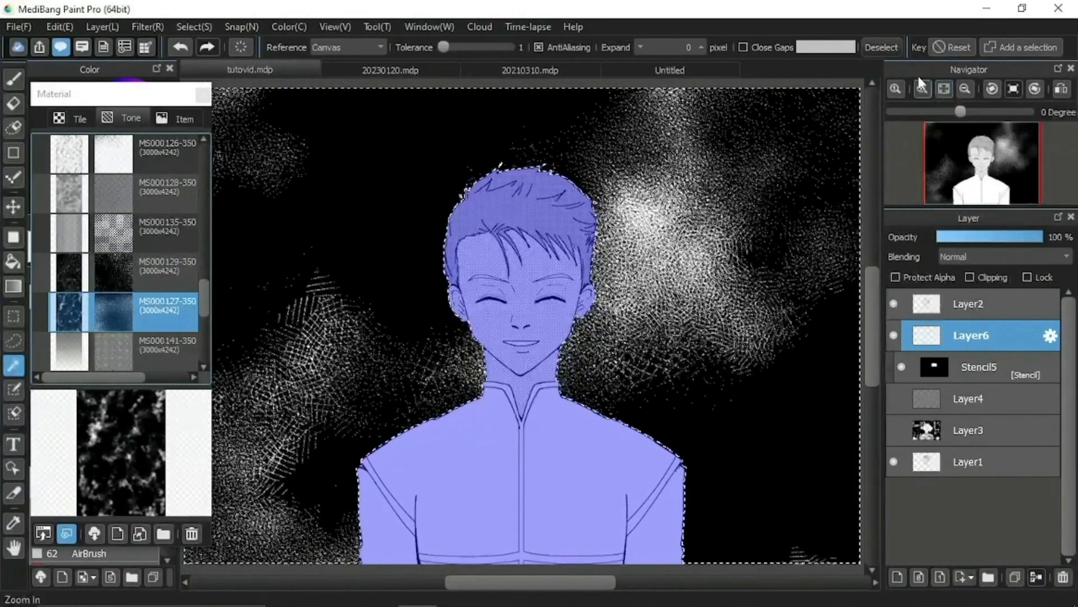
{"action": "key", "text": "ctrl+d"}
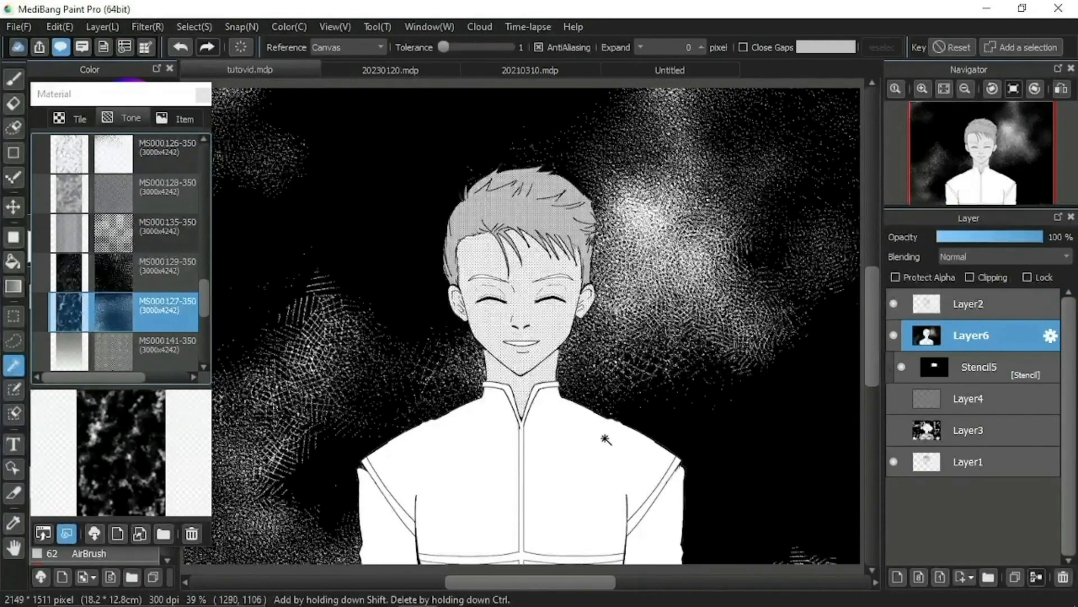
- Hide Layer6, add a new layer above it, and select the empty background around the character with the Magic Wand
{"action": "left_click", "coordinate": [893, 335]}
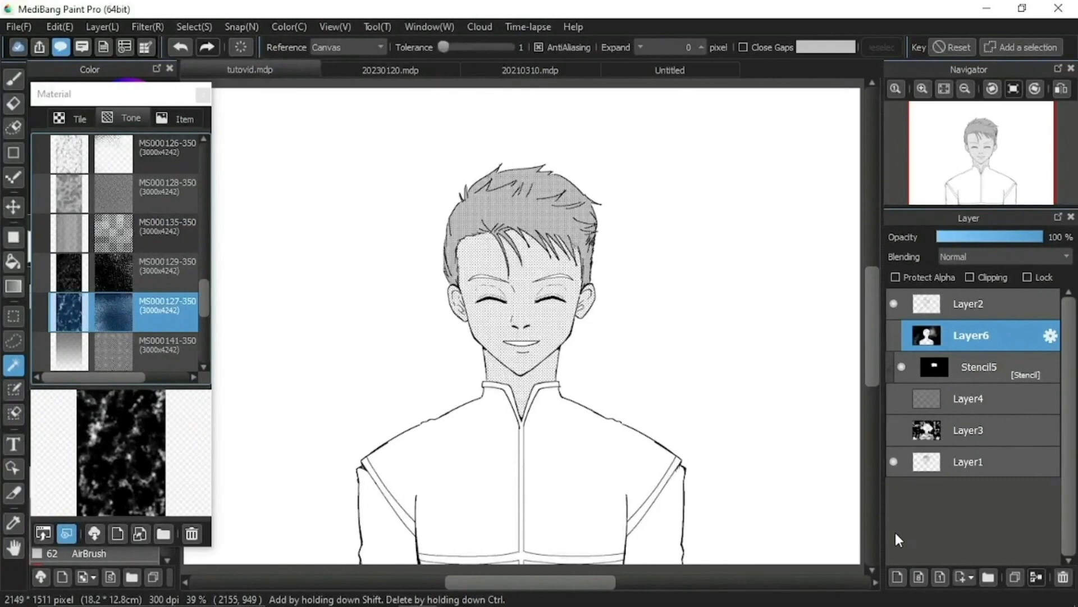
{"action": "left_click", "coordinate": [897, 577]}
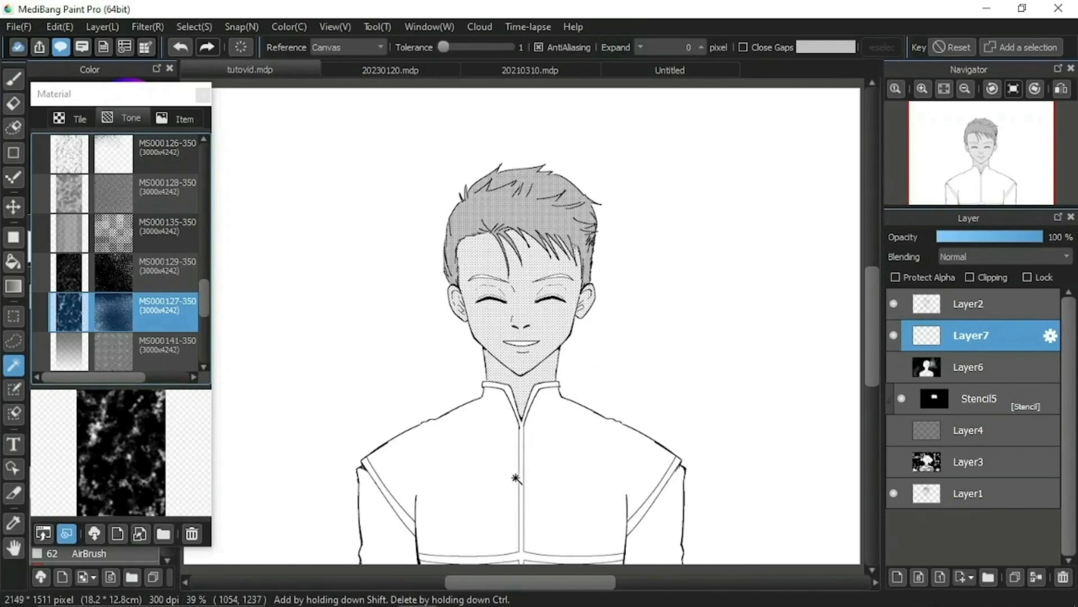
{"action": "left_click", "coordinate": [623, 481]}
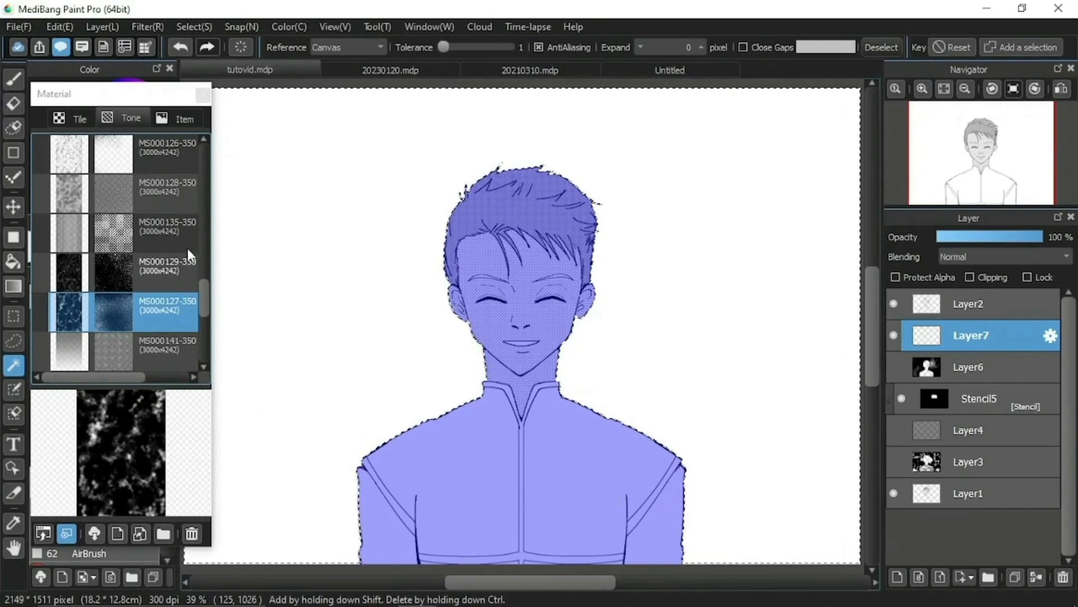
- Try the Hearts tone MS000154 at 100% zoom on the selected background and clear the selection, then undo the trial
{"action": "left_click_drag", "start_coordinate": [202, 298], "coordinate": [194, 164]}
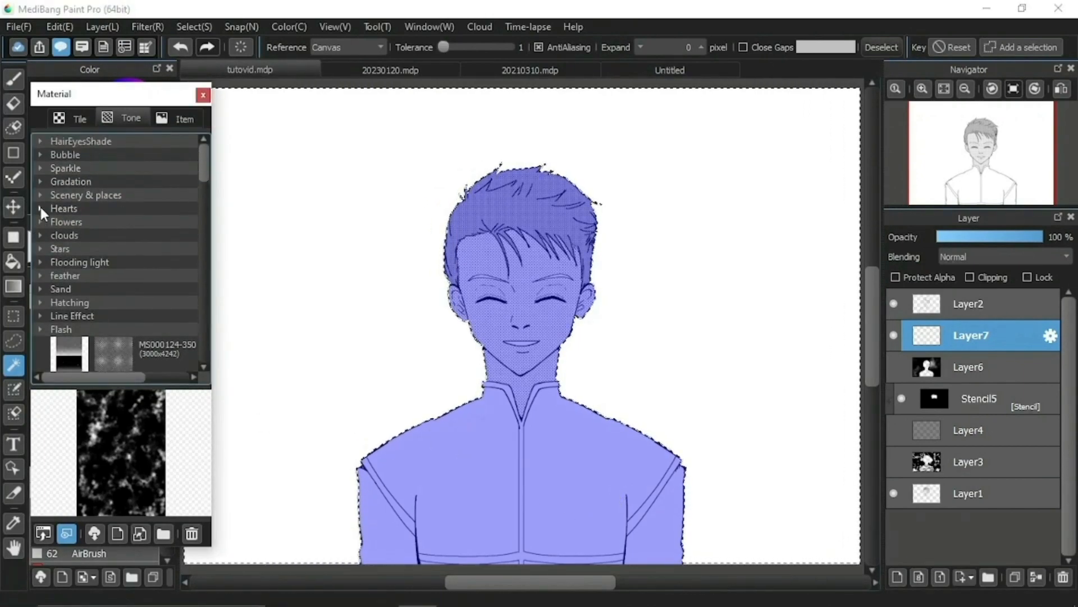
{"action": "left_click", "coordinate": [40, 208]}
{"action": "left_click", "coordinate": [146, 275]}
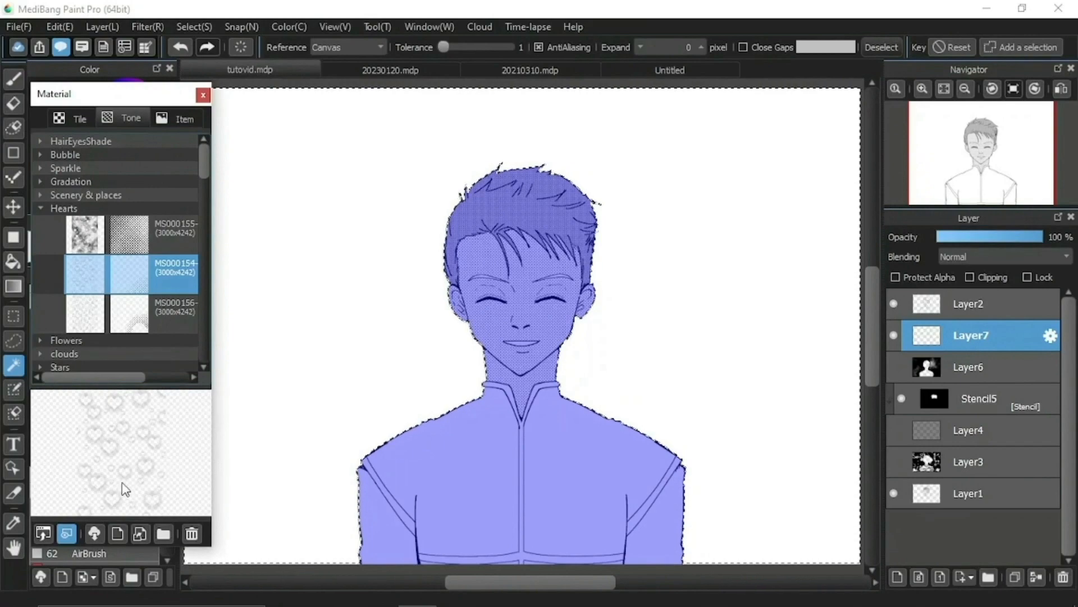
{"action": "left_click_drag", "start_coordinate": [125, 488], "coordinate": [517, 465]}
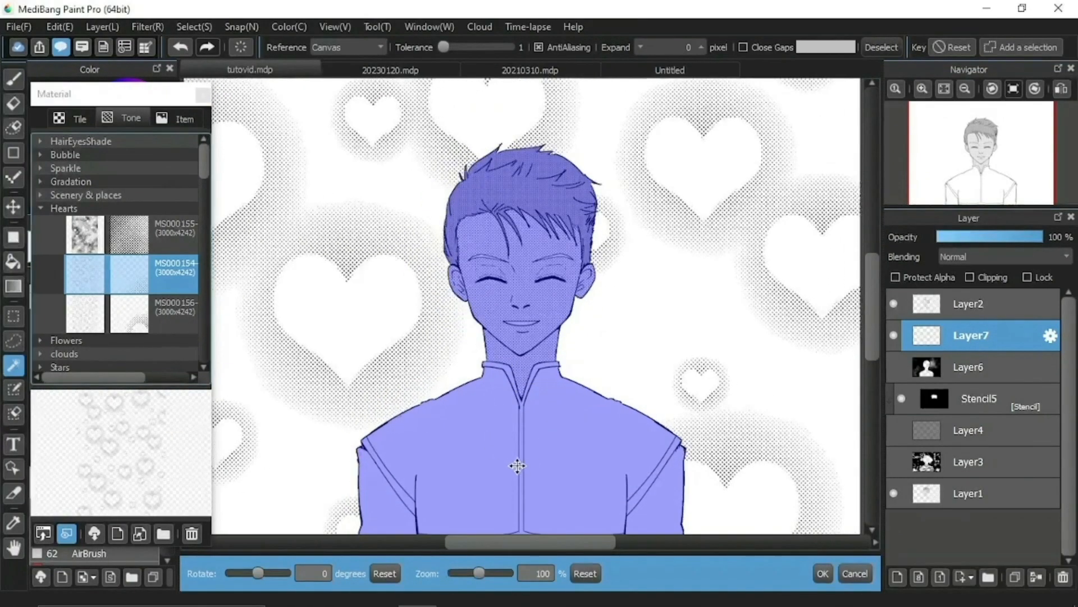
{"action": "left_click", "coordinate": [822, 573]}
{"action": "left_click", "coordinate": [875, 51]}
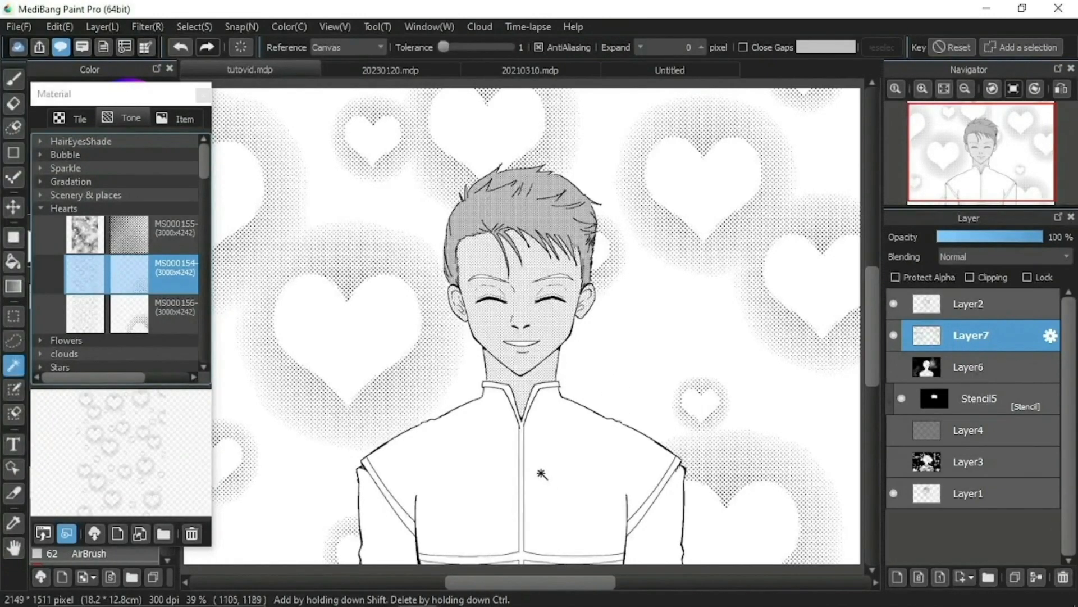
{"action": "left_click", "coordinate": [558, 488]}
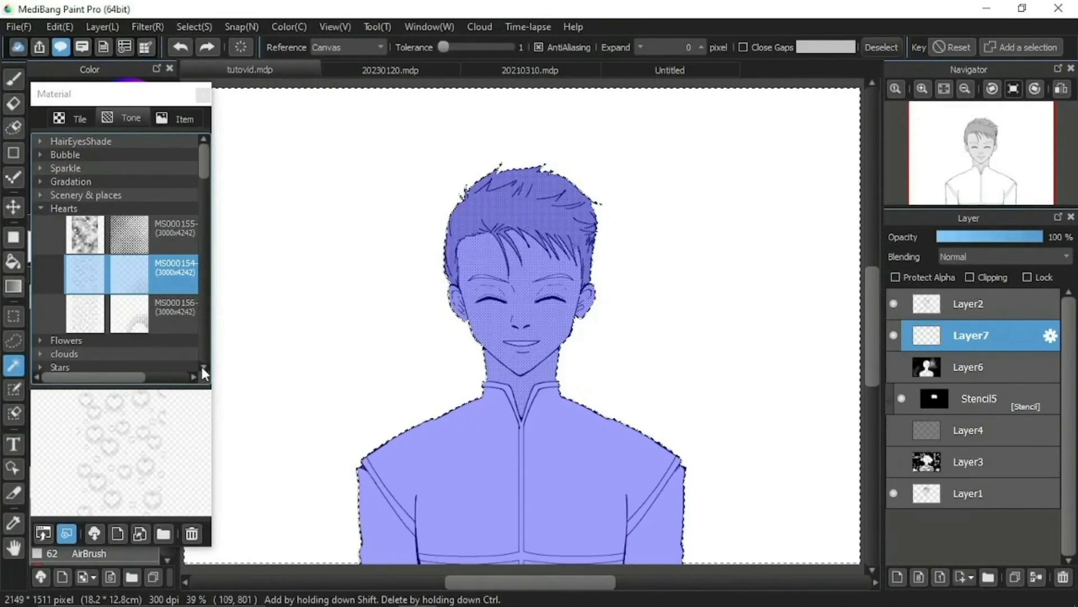
- Fill the selected background on Layer7 with the Stars tone MS000460 at 100% zoom and clear the selection
{"action": "left_click", "coordinate": [40, 209]}
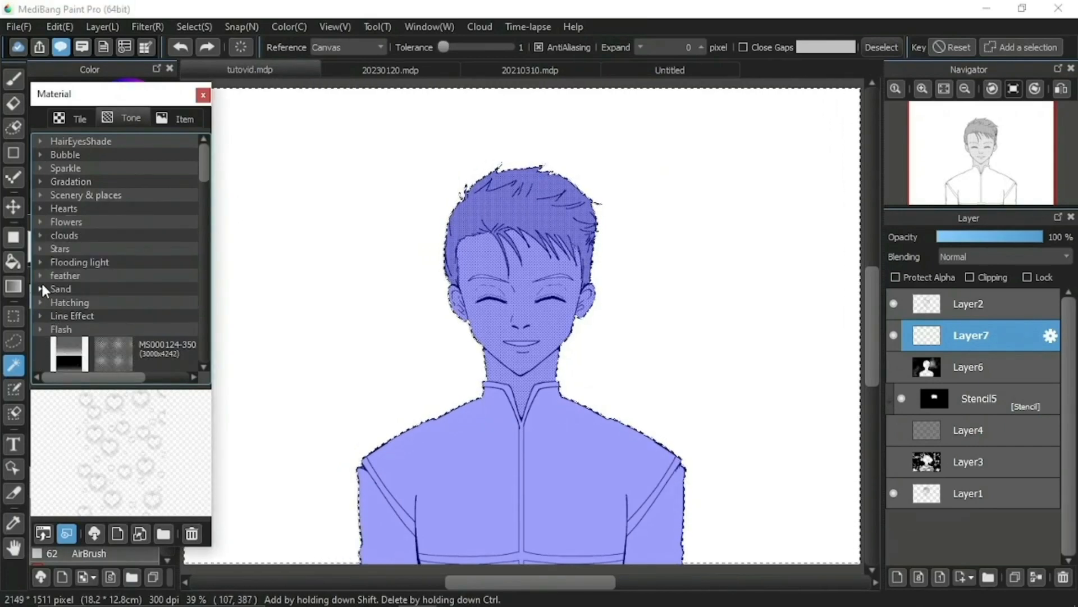
{"action": "left_click", "coordinate": [40, 248]}
{"action": "scroll", "coordinate": [207, 186], "scroll_direction": "down", "scroll_amount": 2}
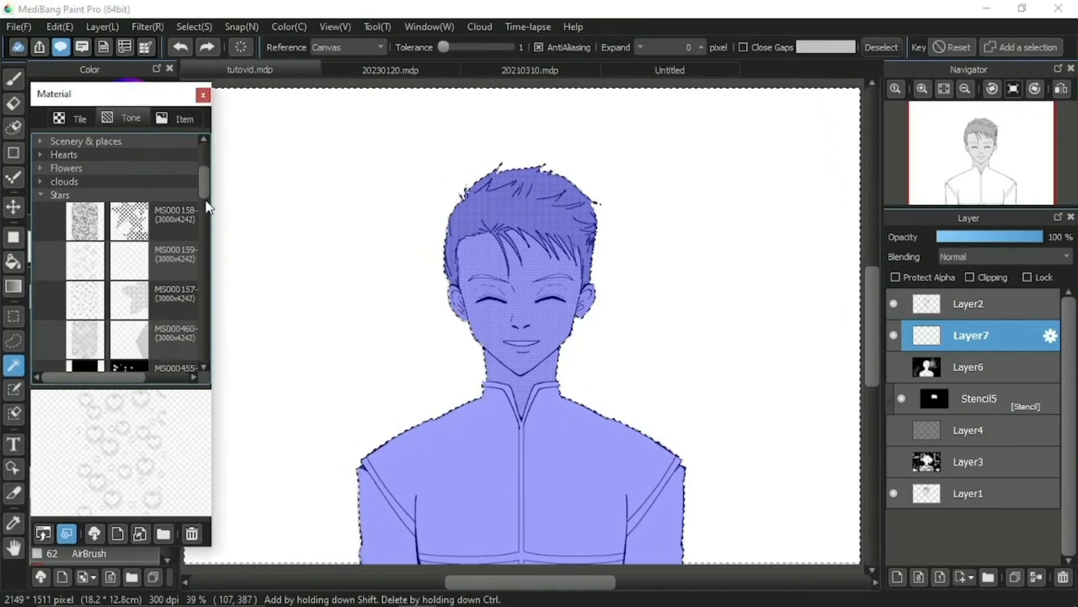
{"action": "scroll", "coordinate": [201, 221], "scroll_direction": "down", "scroll_amount": 3}
{"action": "scroll", "coordinate": [201, 216], "scroll_direction": "up", "scroll_amount": 1}
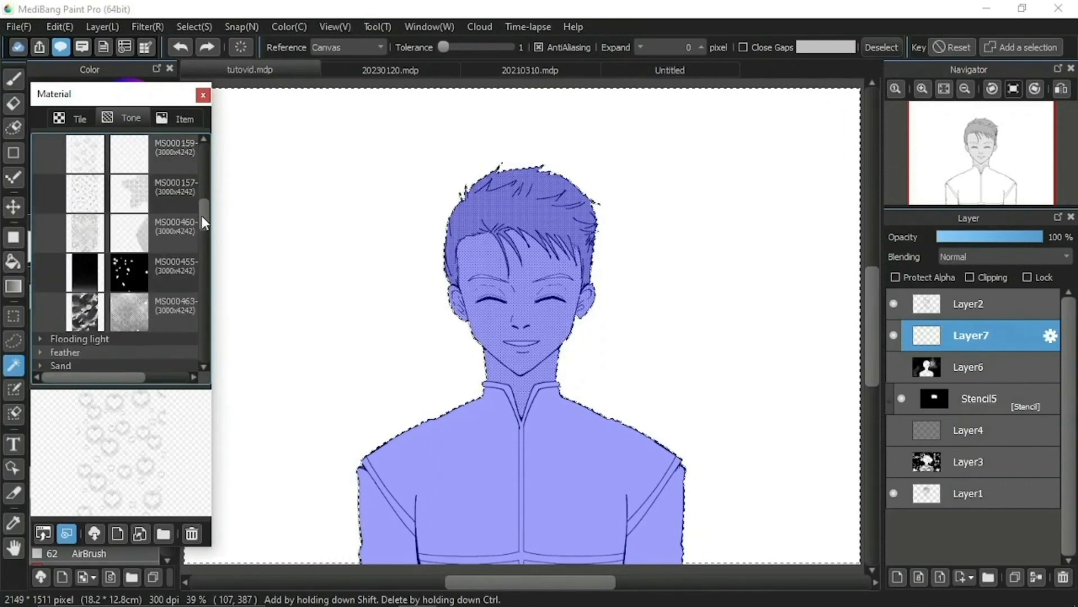
{"action": "scroll", "coordinate": [201, 216], "scroll_direction": "up", "scroll_amount": 1}
{"action": "left_click", "coordinate": [167, 247]}
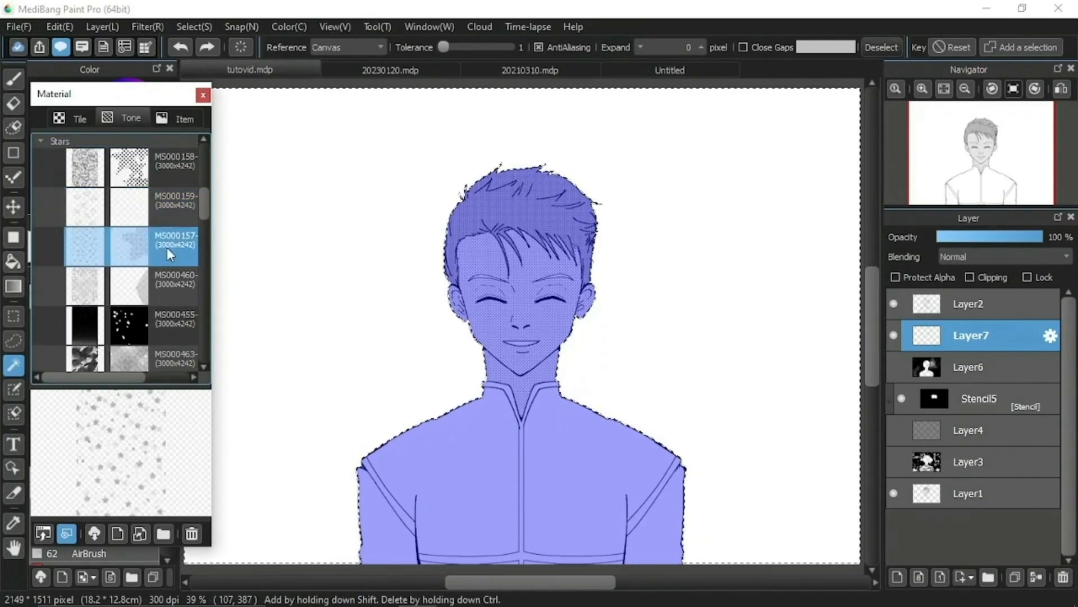
{"action": "left_click", "coordinate": [168, 285]}
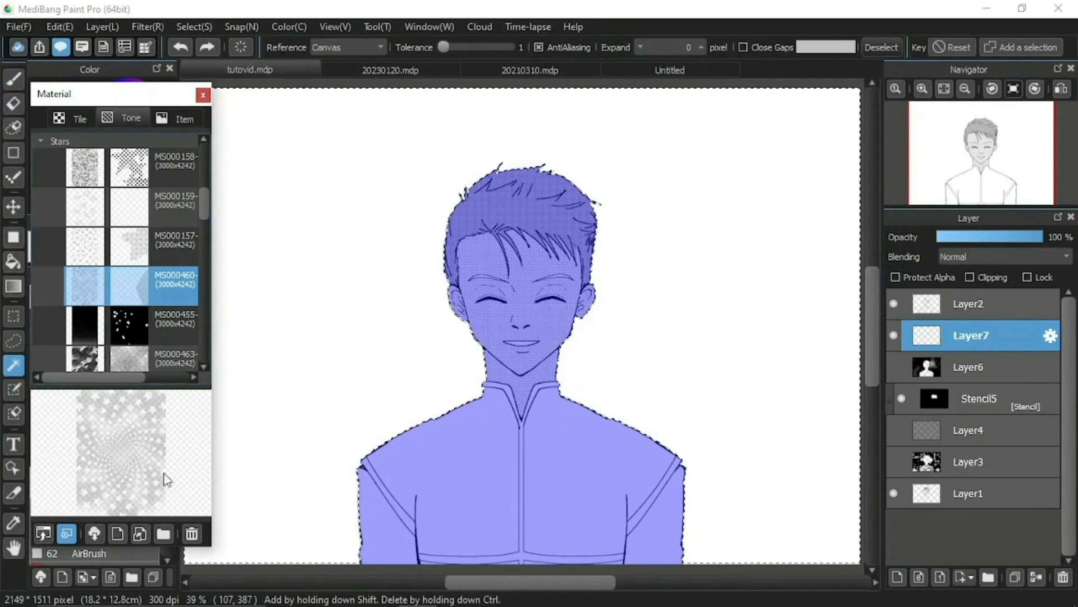
{"action": "left_click_drag", "start_coordinate": [168, 479], "coordinate": [525, 446]}
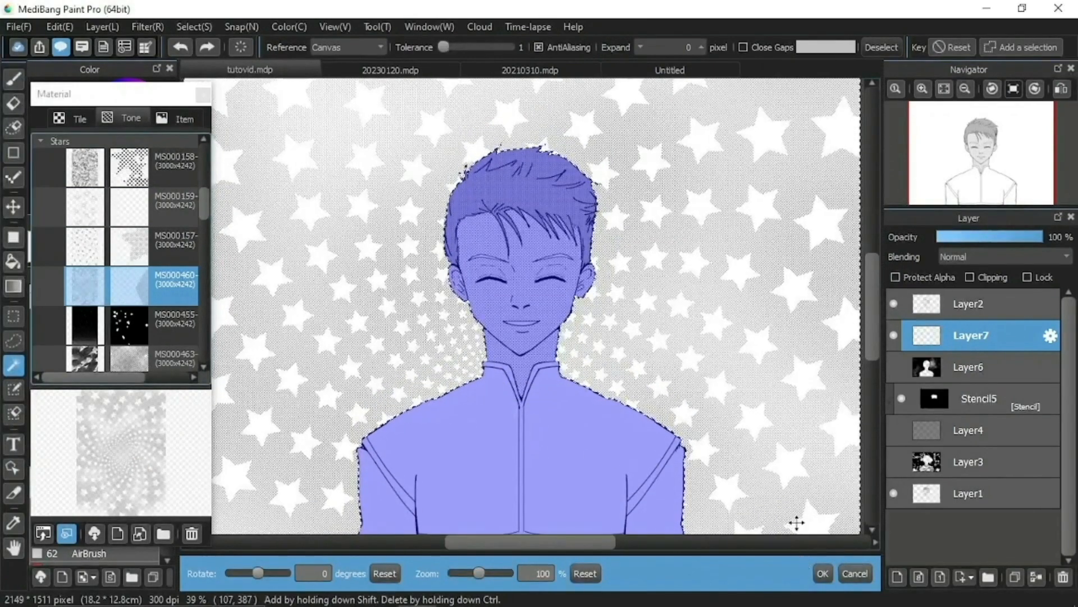
{"action": "key", "text": "Return"}
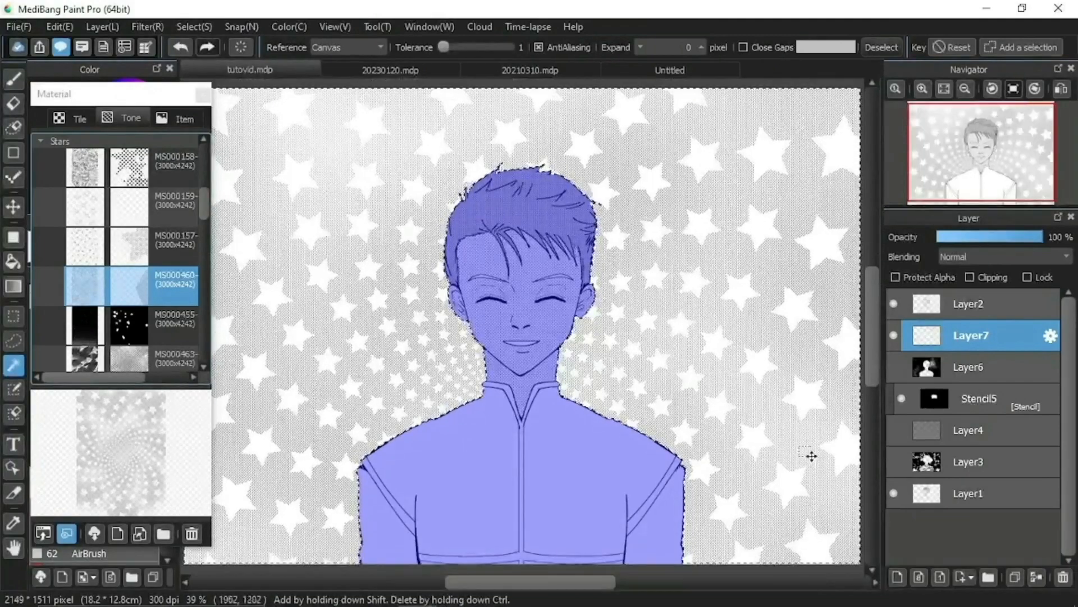
{"action": "left_click", "coordinate": [881, 48]}
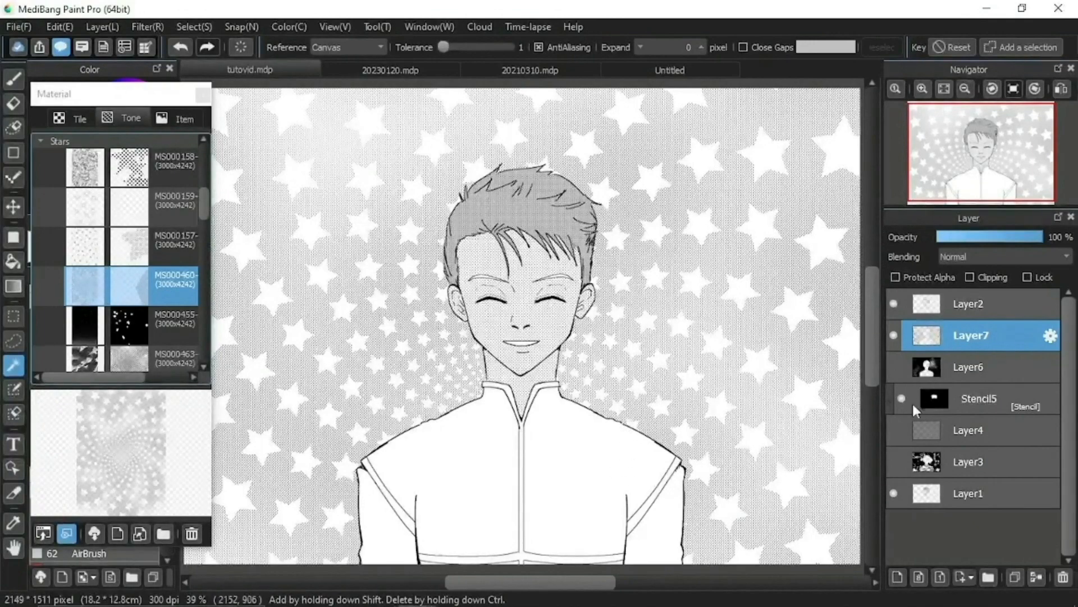
- Show Layer3 briefly to examine it together with the star background, and hide it again
{"action": "left_click", "coordinate": [893, 462]}
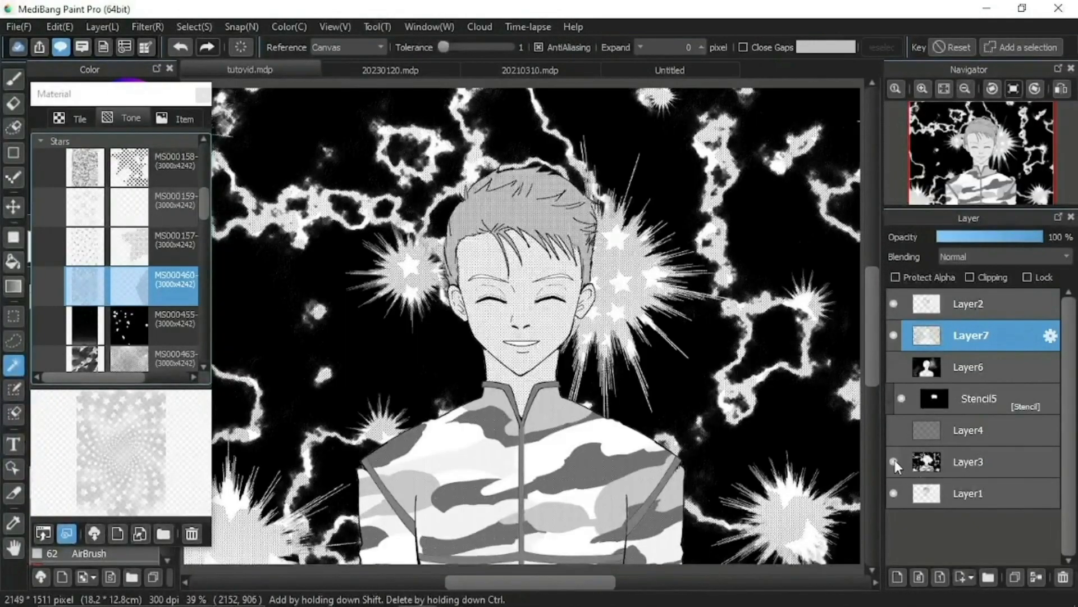
{"action": "left_click", "coordinate": [894, 462]}
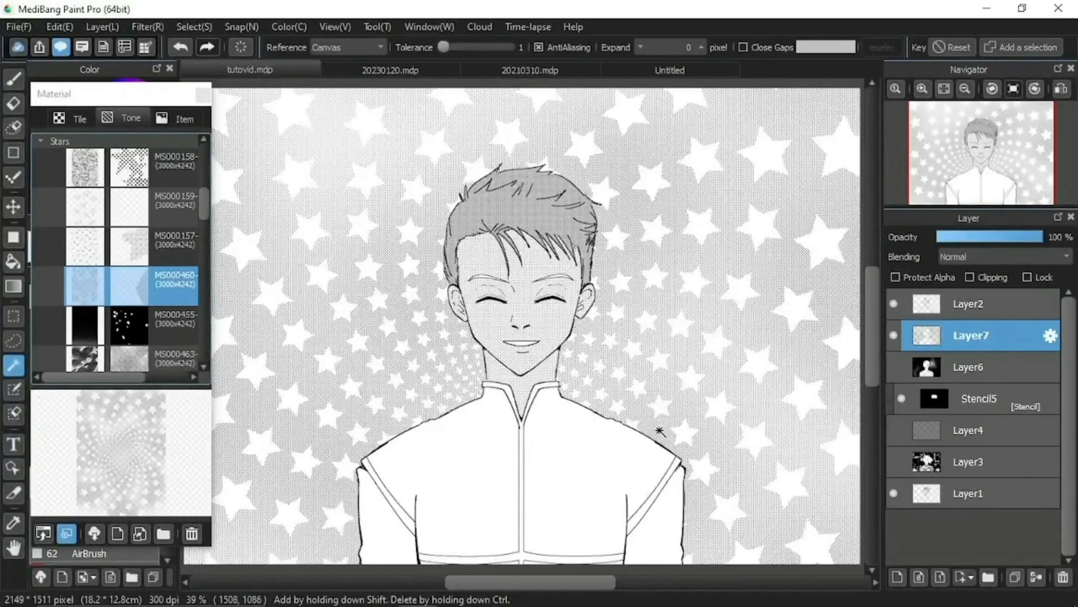
- Place the speech balloon item MI000071 Ellipse (2 steps) on the canvas from the item materials
{"action": "left_click", "coordinate": [180, 117]}
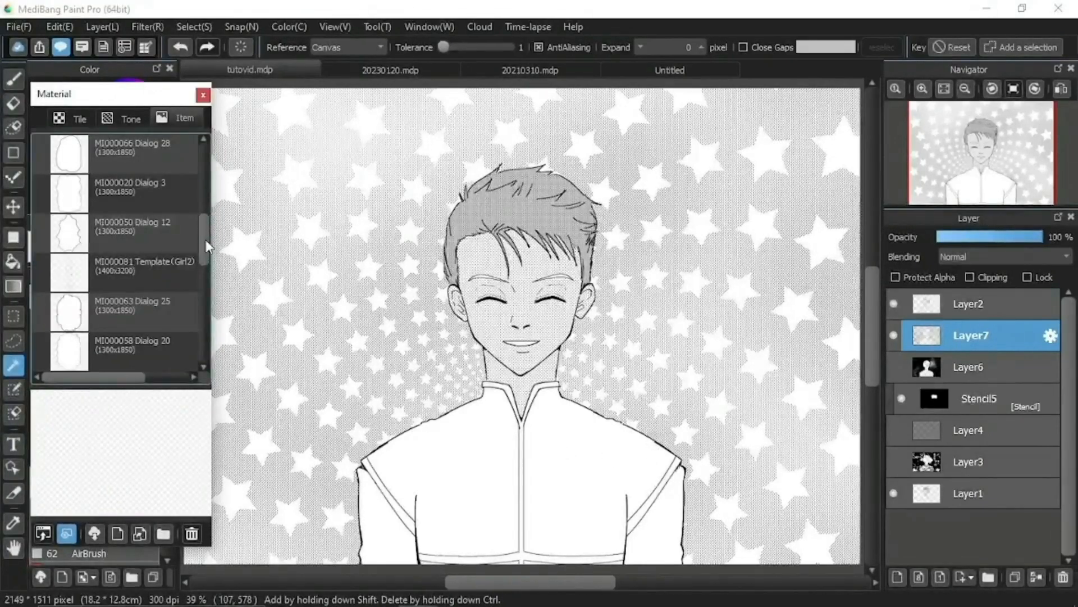
{"action": "left_click_drag", "start_coordinate": [206, 245], "coordinate": [198, 189]}
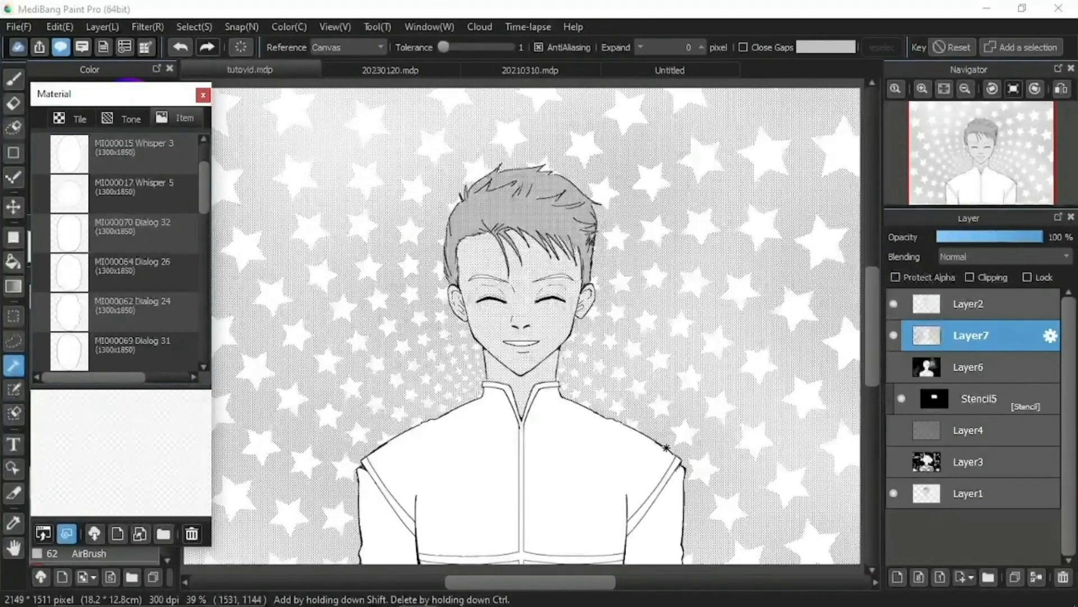
{"action": "scroll", "coordinate": [173, 157], "scroll_direction": "up", "scroll_amount": 1}
{"action": "left_click", "coordinate": [176, 152]}
{"action": "left_click_drag", "start_coordinate": [175, 209], "coordinate": [673, 295]}
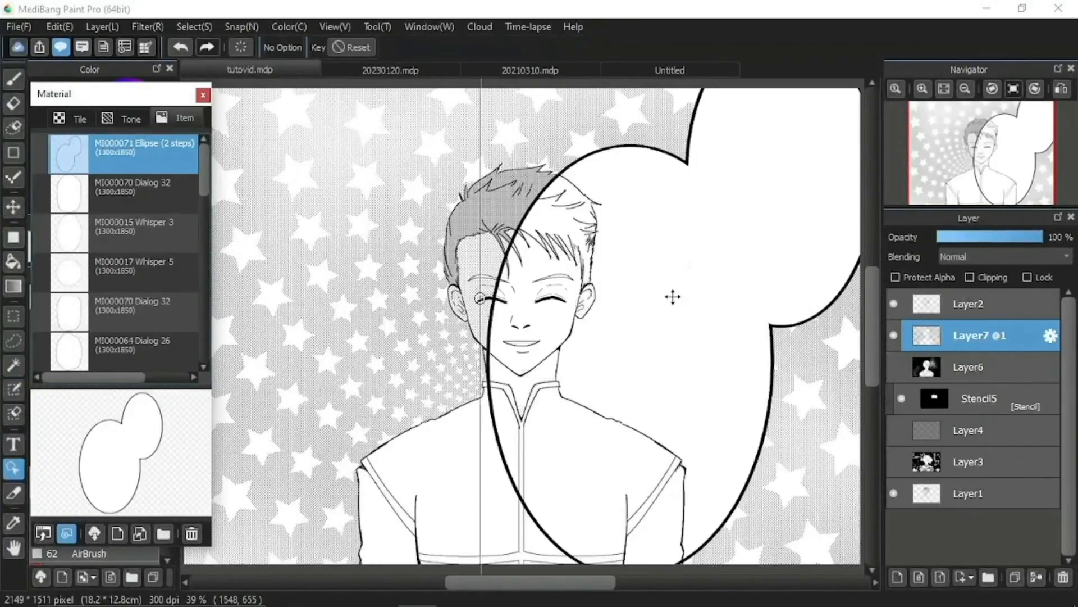
- Scale the two-ellipse speech balloon down and move it into the background's upper-right corner, beside the character's head
{"action": "left_click_drag", "start_coordinate": [871, 304], "coordinate": [868, 344]}
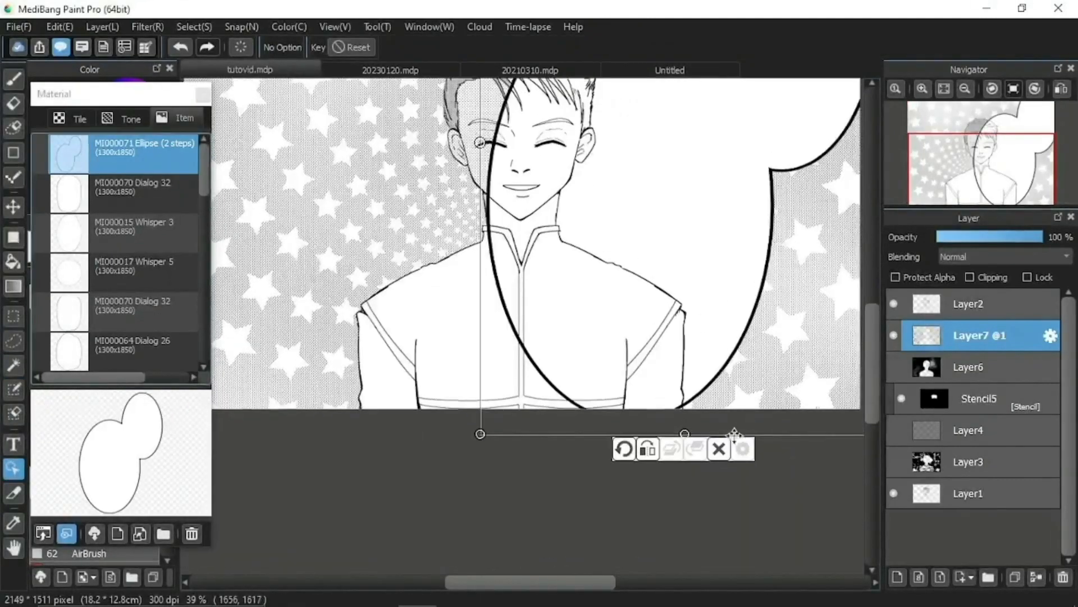
{"action": "left_click_drag", "start_coordinate": [487, 440], "coordinate": [623, 230]}
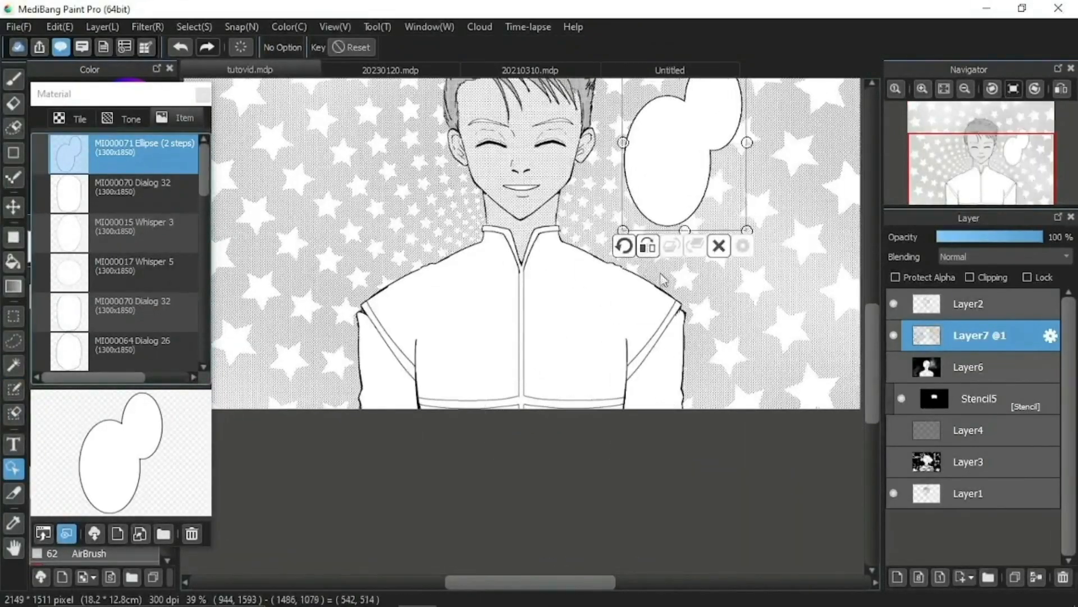
{"action": "scroll", "coordinate": [831, 284], "scroll_direction": "up", "scroll_amount": 3}
{"action": "left_click_drag", "start_coordinate": [703, 269], "coordinate": [717, 206]}
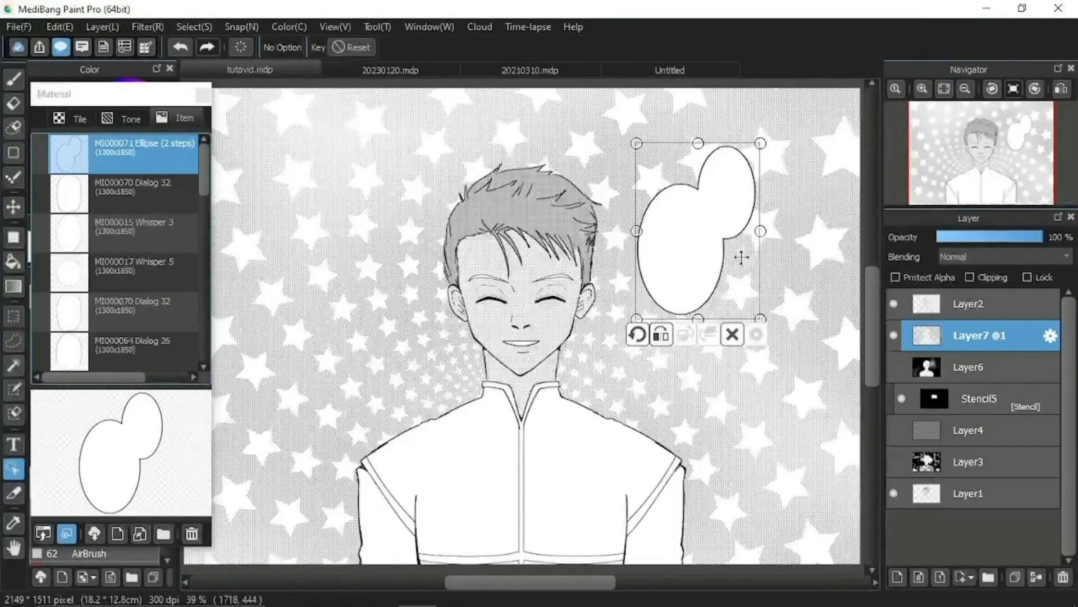
{"action": "left_click_drag", "start_coordinate": [762, 319], "coordinate": [779, 352]}
{"action": "left_click_drag", "start_coordinate": [725, 296], "coordinate": [753, 286]}
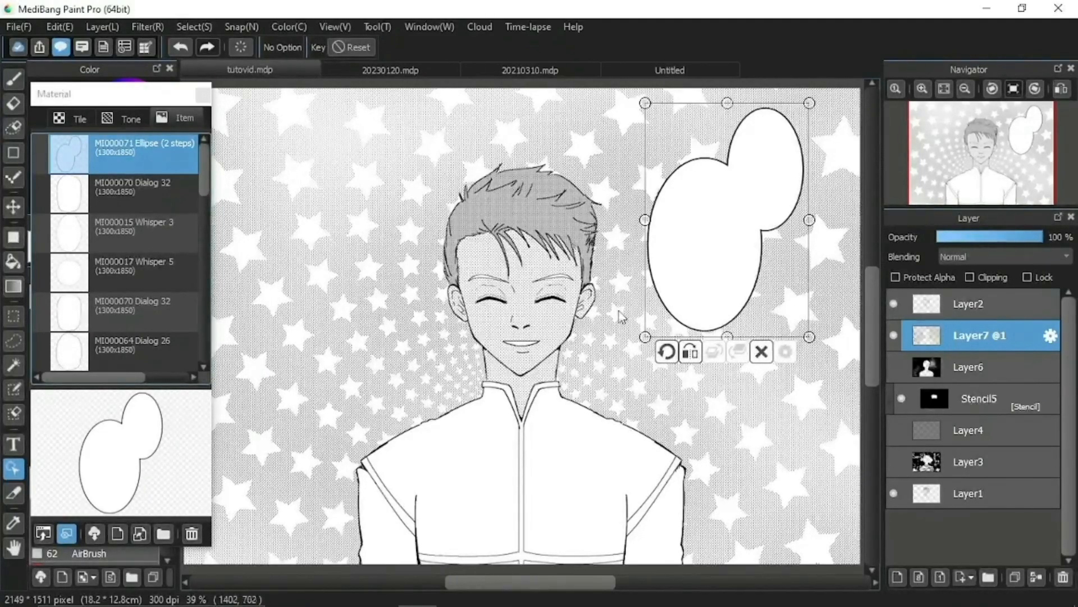
- Hide Layer7 and add a new layer above it
{"action": "left_click", "coordinate": [895, 336]}
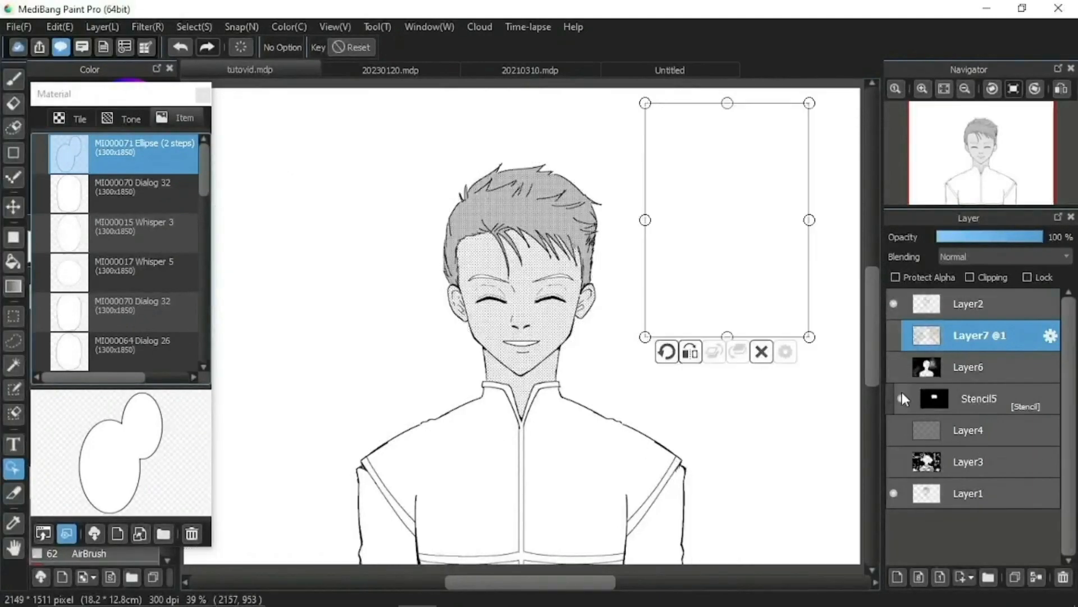
{"action": "left_click", "coordinate": [897, 577]}
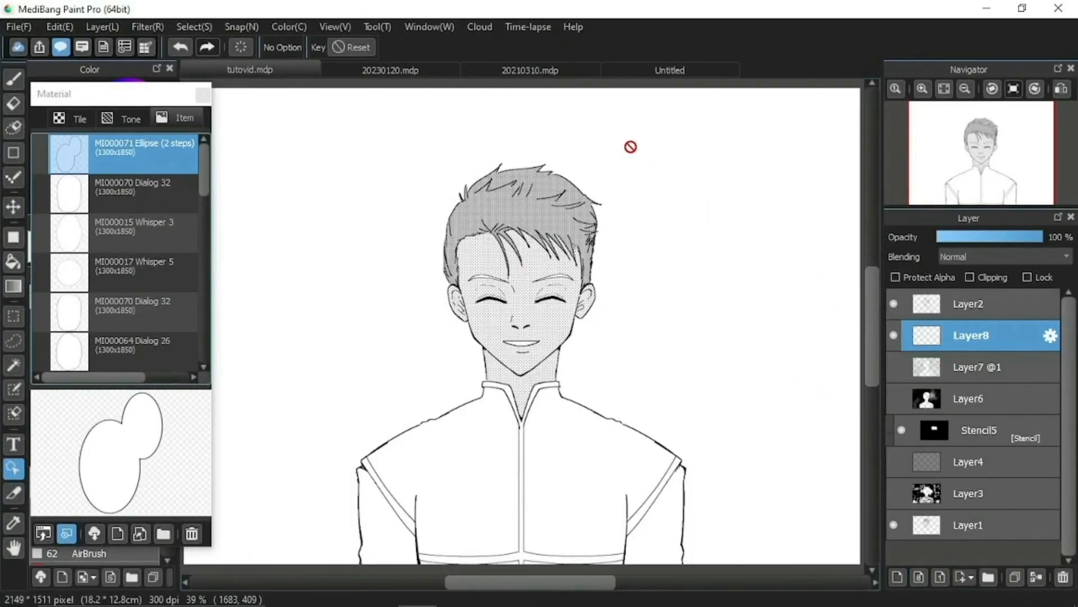
- Add the anger-mark drawing from the Untitled document as an item material and place it on Layer8 of tutovid.mdp
{"action": "left_click", "coordinate": [688, 71]}
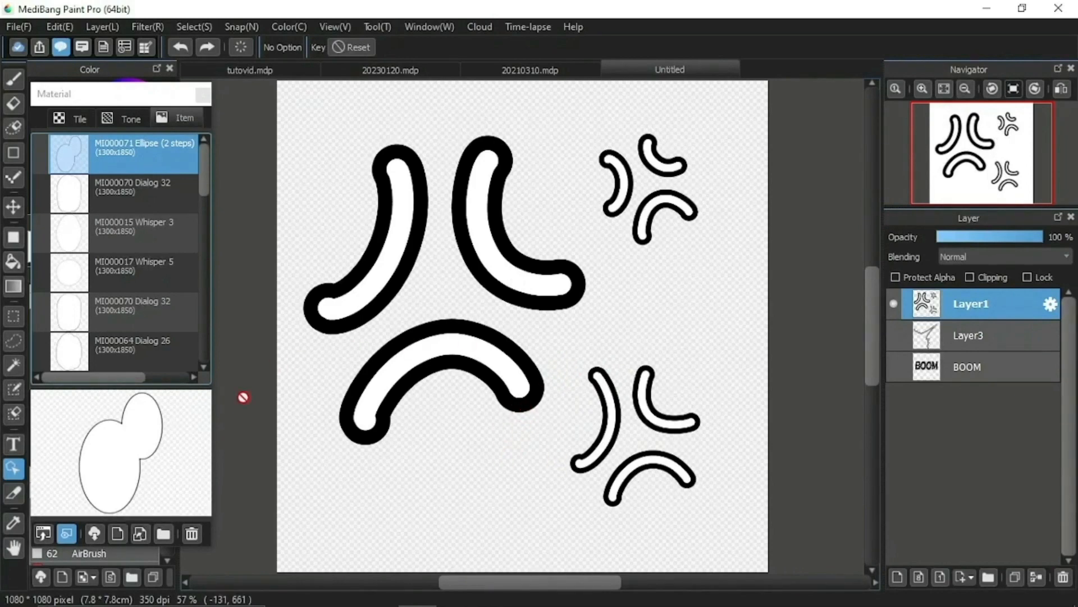
{"action": "left_click", "coordinate": [140, 534]}
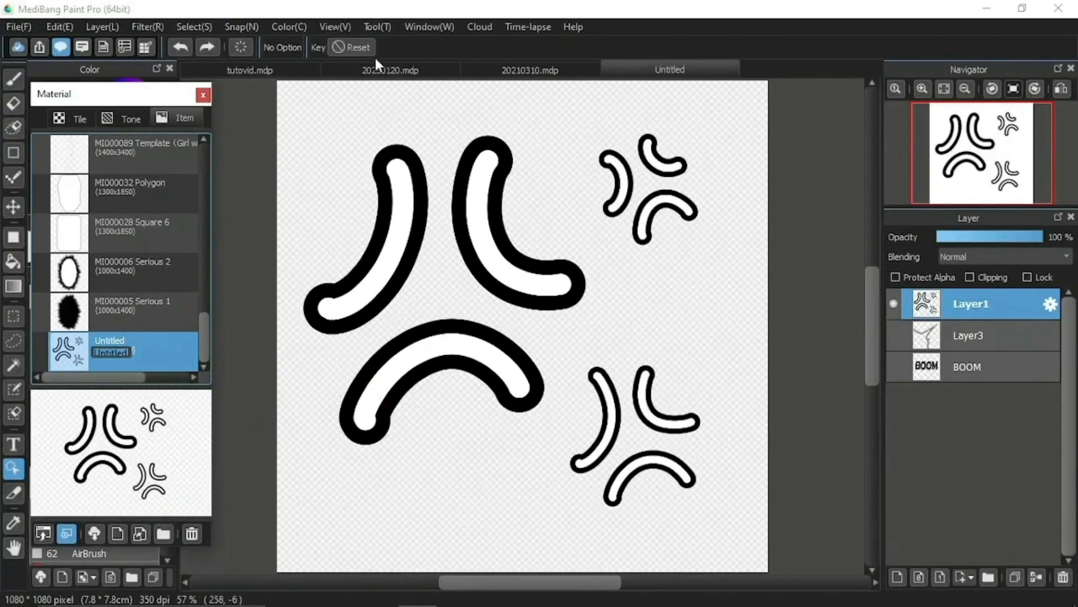
{"action": "left_click", "coordinate": [264, 69]}
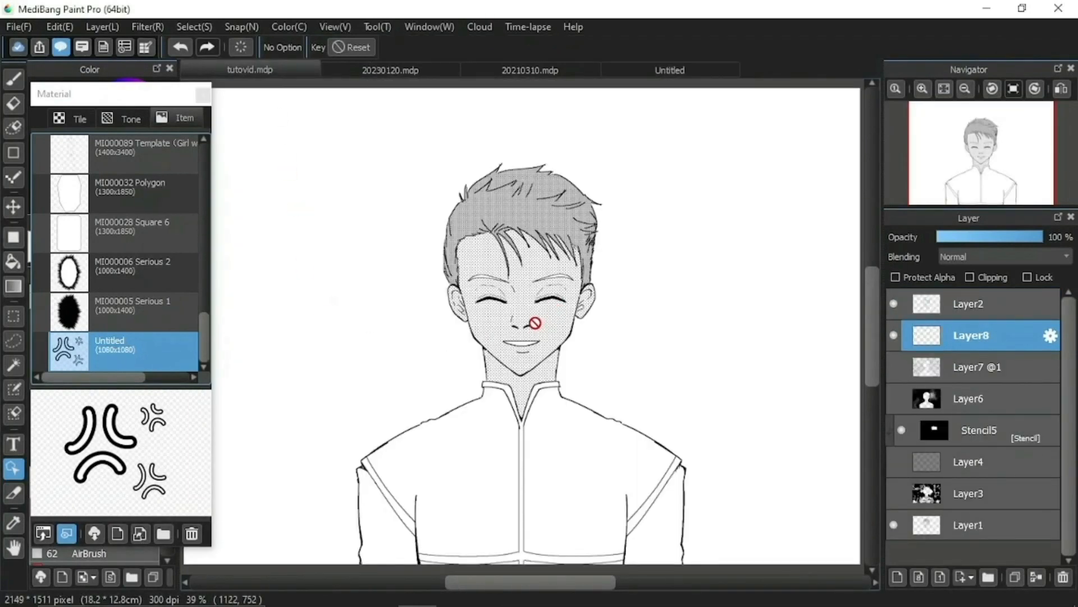
{"action": "left_click_drag", "start_coordinate": [130, 454], "coordinate": [612, 303]}
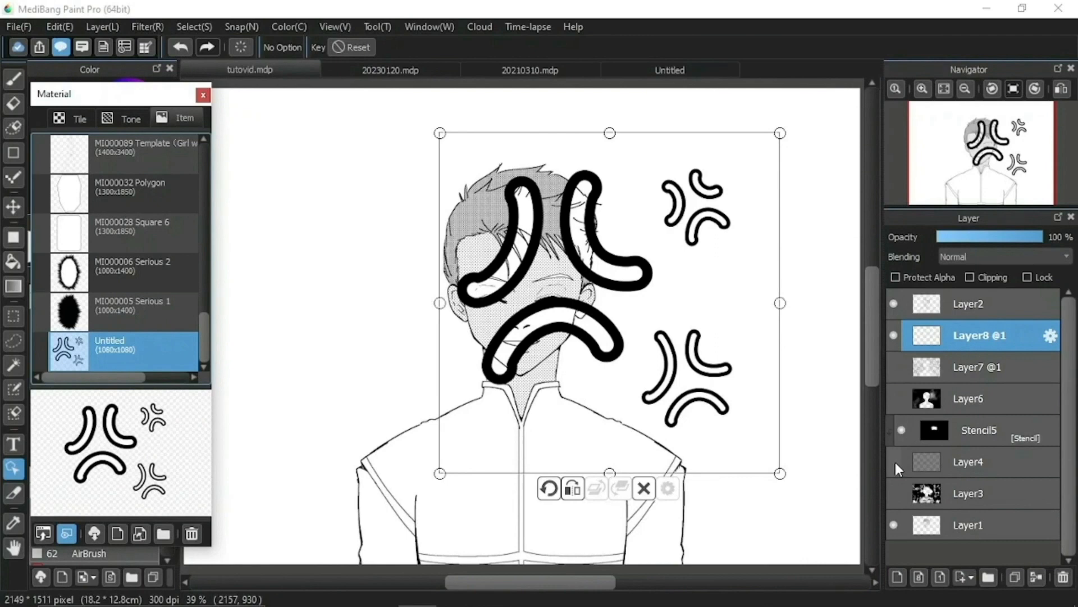
- Show Layer4 with the character's face shadow
{"action": "left_click", "coordinate": [895, 463]}
{"action": "left_click", "coordinate": [895, 462]}
{"action": "left_click", "coordinate": [893, 460]}
- Scale the anger marks down, tilt them counterclockwise and position them beside the character's hair, and select Layer2
{"action": "left_click_drag", "start_coordinate": [780, 472], "coordinate": [673, 365]}
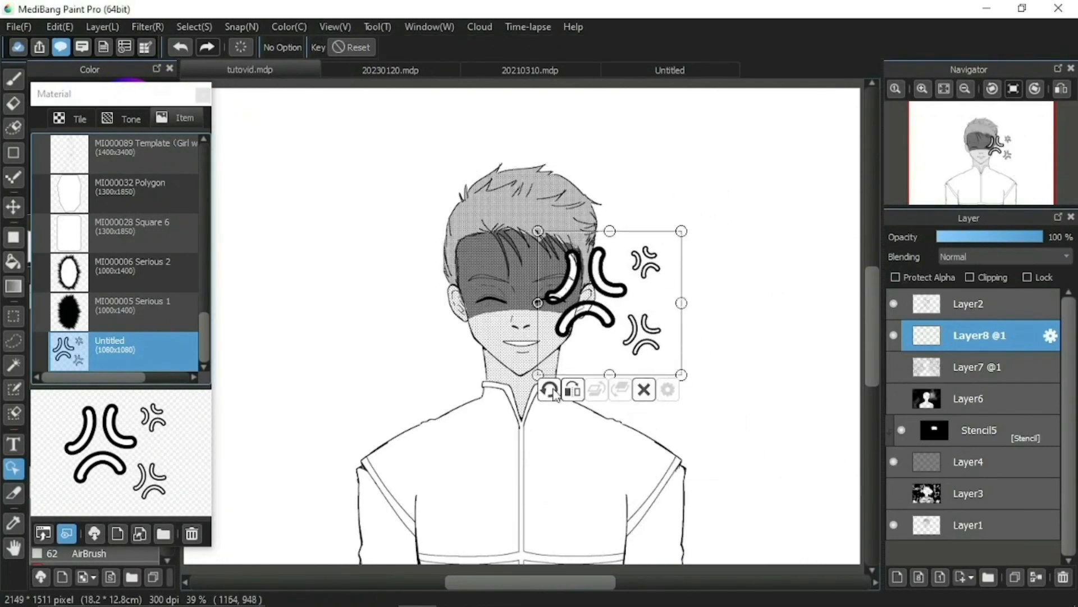
{"action": "left_click_drag", "start_coordinate": [554, 393], "coordinate": [601, 331]}
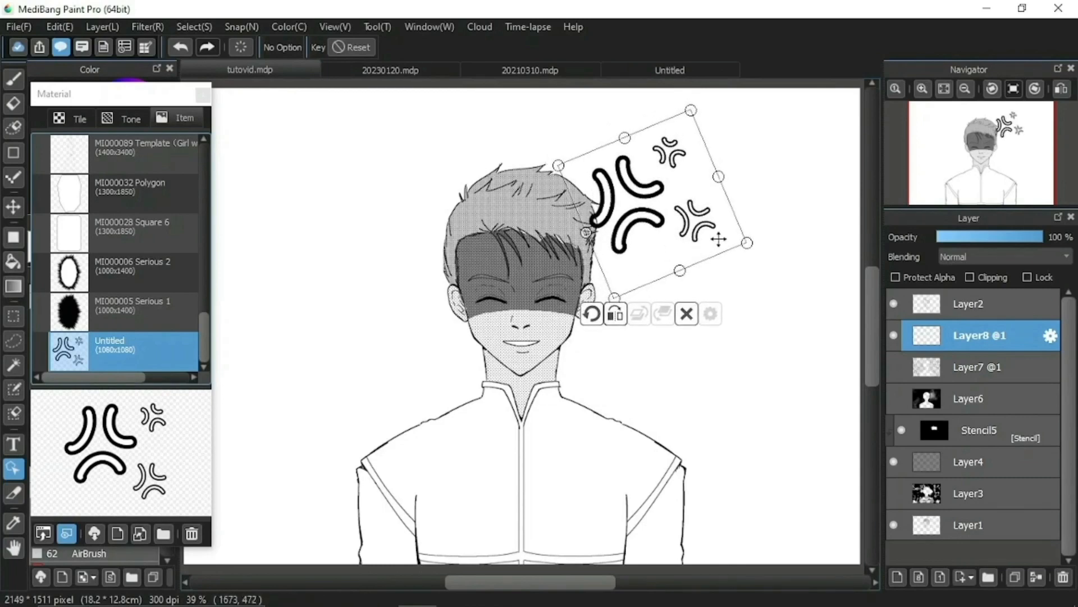
{"action": "left_click_drag", "start_coordinate": [748, 242], "coordinate": [658, 255]}
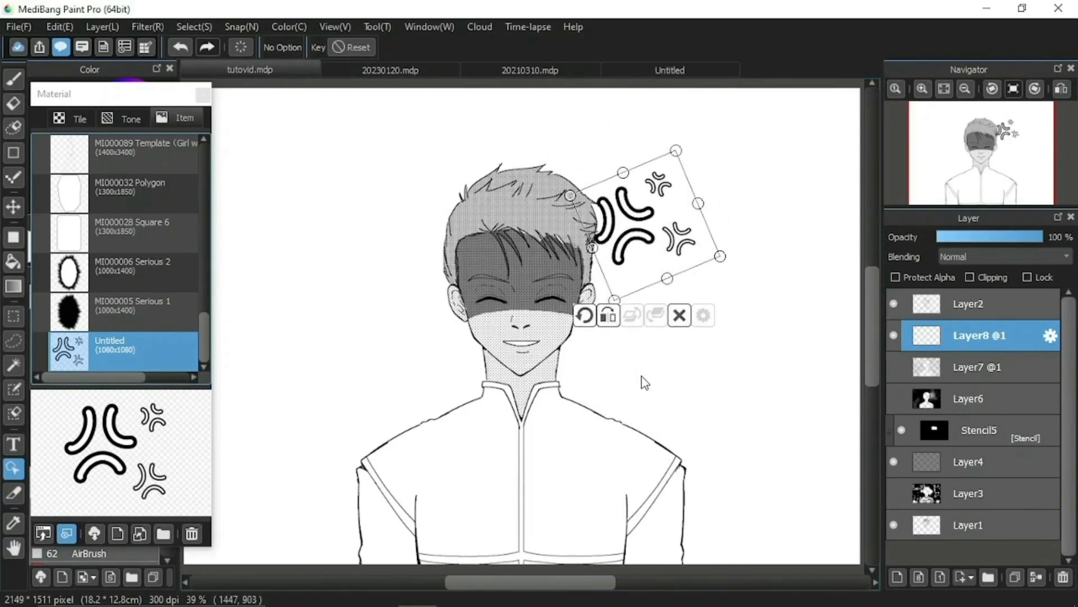
{"action": "left_click", "coordinate": [988, 303]}
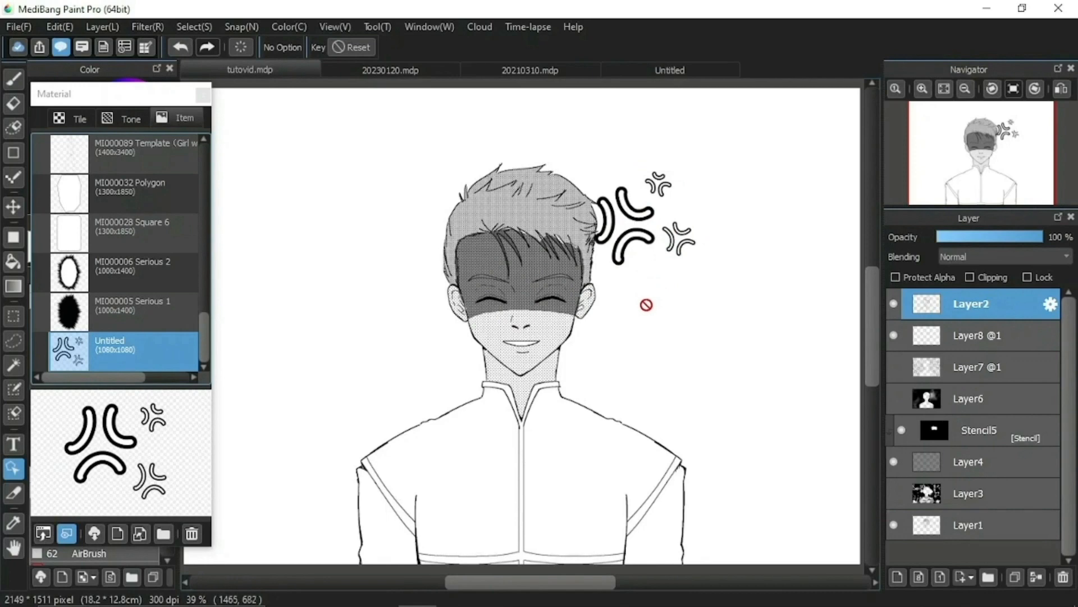
- In the Untitled document, hide Layer1, show Layer3, and add its outlined jagged-line drawing as an item material
{"action": "left_click", "coordinate": [670, 69]}
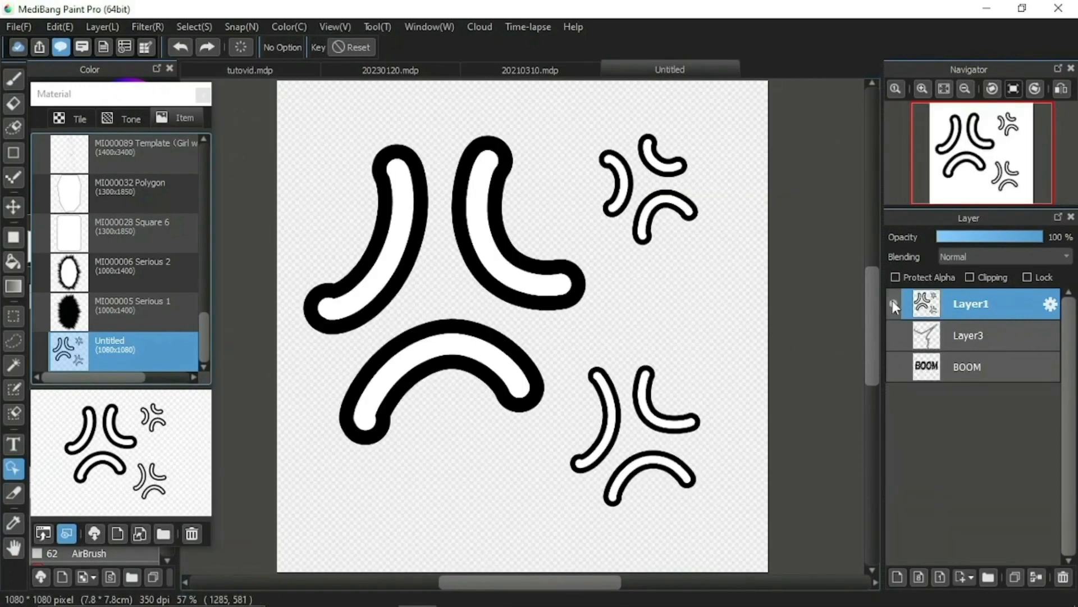
{"action": "left_click", "coordinate": [895, 304]}
{"action": "left_click", "coordinate": [894, 335]}
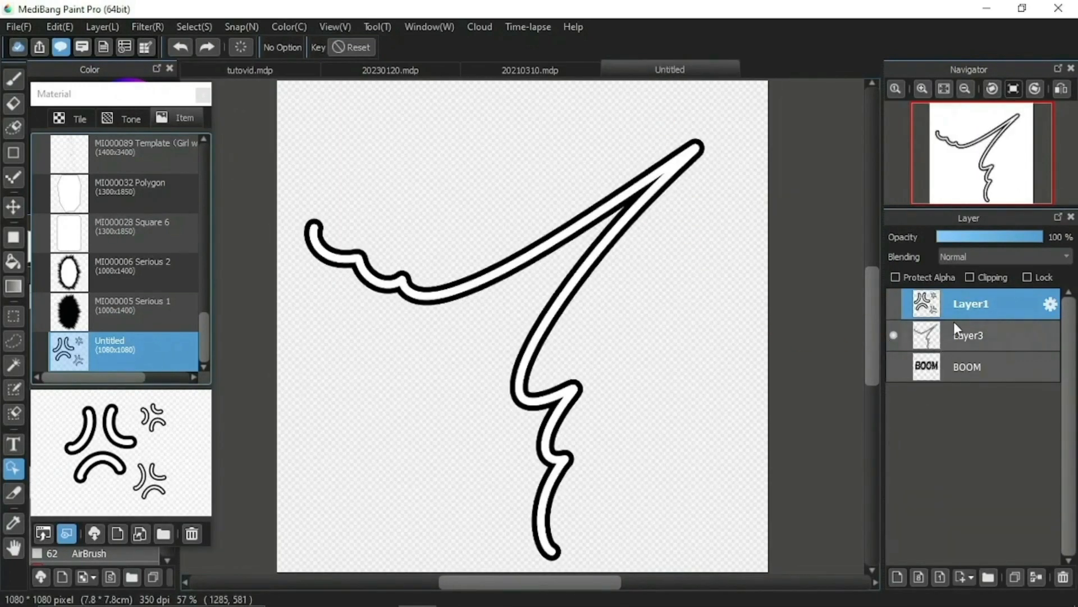
{"action": "left_click", "coordinate": [142, 533]}
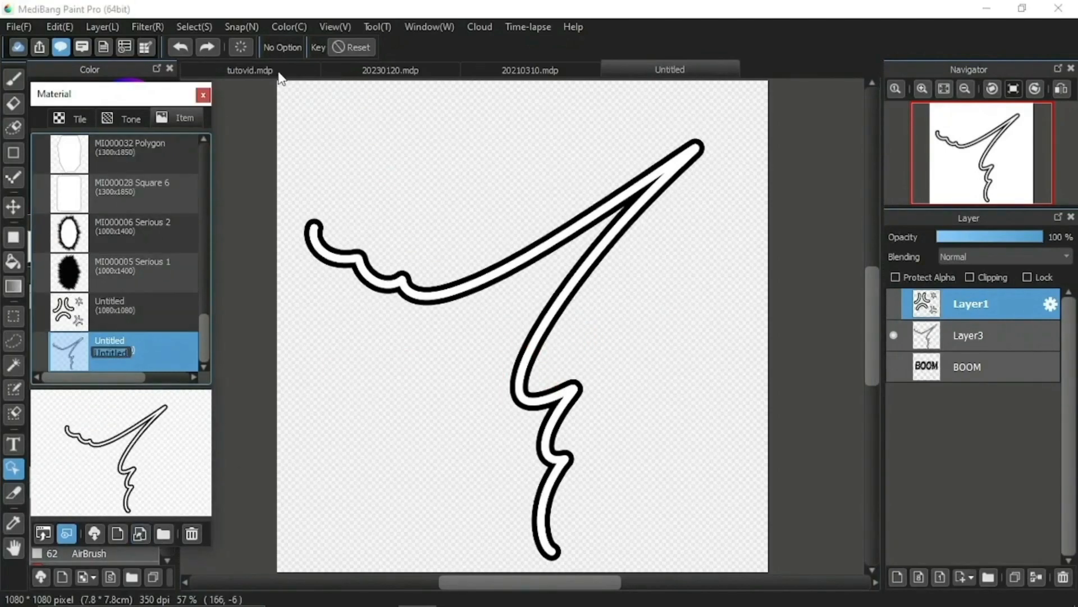
- In tutovid.mdp, delete the anger marks from Layer8 and place the jagged-line item material on that layer
{"action": "left_click", "coordinate": [279, 73]}
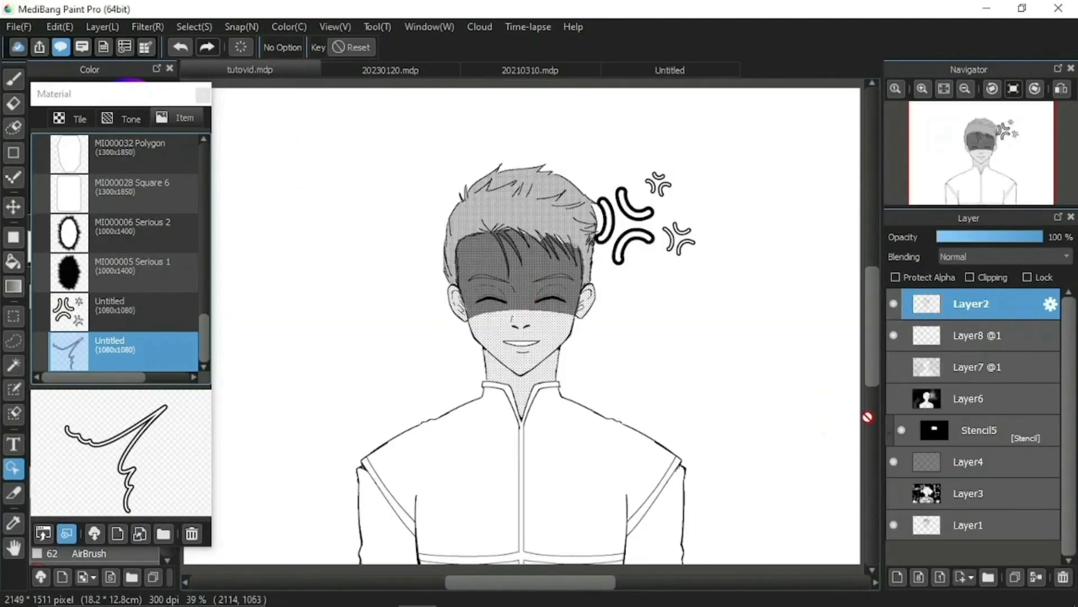
{"action": "left_click", "coordinate": [962, 334]}
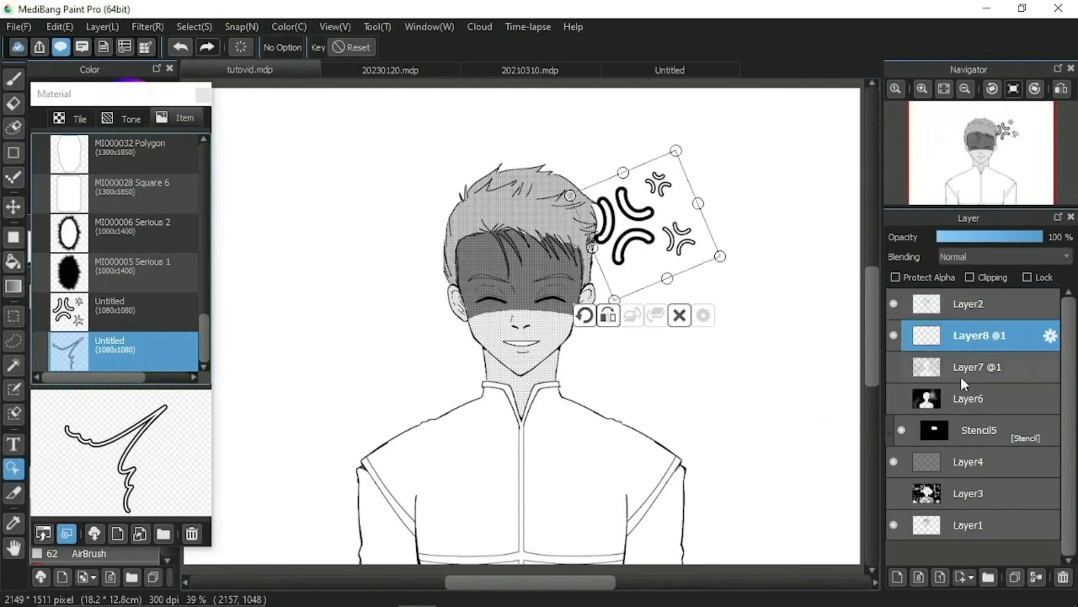
{"action": "left_click", "coordinate": [679, 315]}
{"action": "left_click_drag", "start_coordinate": [108, 444], "coordinate": [636, 322]}
- Scale the jagged-line item down, tilt it slightly clockwise and position it beside the upper part of the character's hair
{"action": "mouse_move", "coordinate": [730, 209]}
{"action": "left_mouse_down"}
{"action": "mouse_move", "coordinate": [680, 293]}
{"action": "mouse_move", "coordinate": [631, 303]}
{"action": "left_mouse_up"}
{"action": "mouse_move", "coordinate": [575, 376]}
{"action": "left_mouse_down"}
{"action": "mouse_move", "coordinate": [684, 210]}
{"action": "mouse_move", "coordinate": [651, 187]}
{"action": "left_mouse_up"}
{"action": "left_click_drag", "start_coordinate": [570, 273], "coordinate": [554, 258]}
{"action": "left_click_drag", "start_coordinate": [646, 208], "coordinate": [662, 217]}
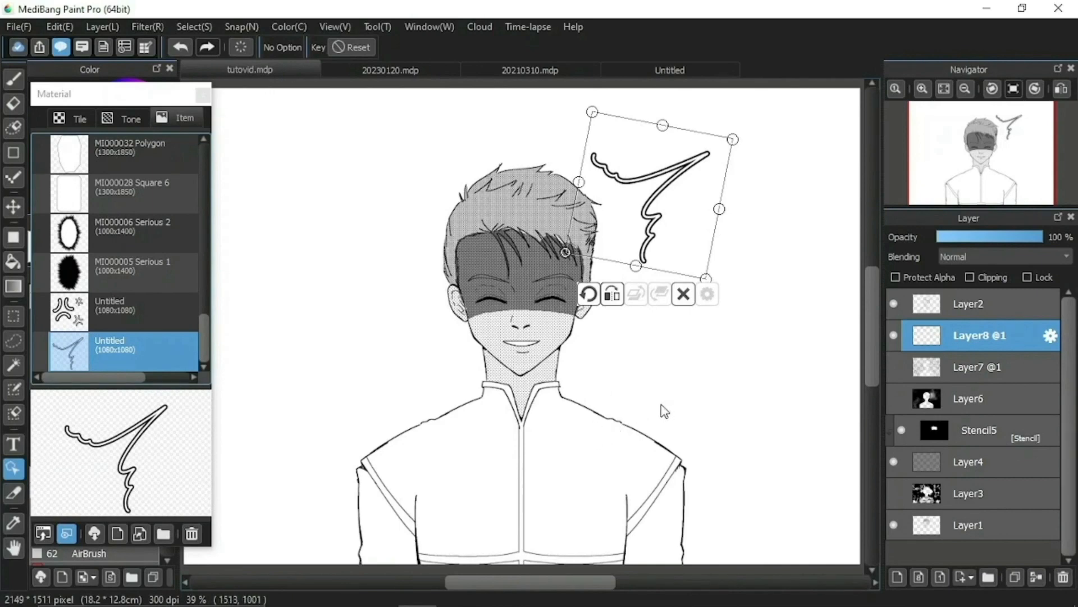
- Select Layer2 and hide Layer4 with the character's face shadow
{"action": "left_click", "coordinate": [954, 314]}
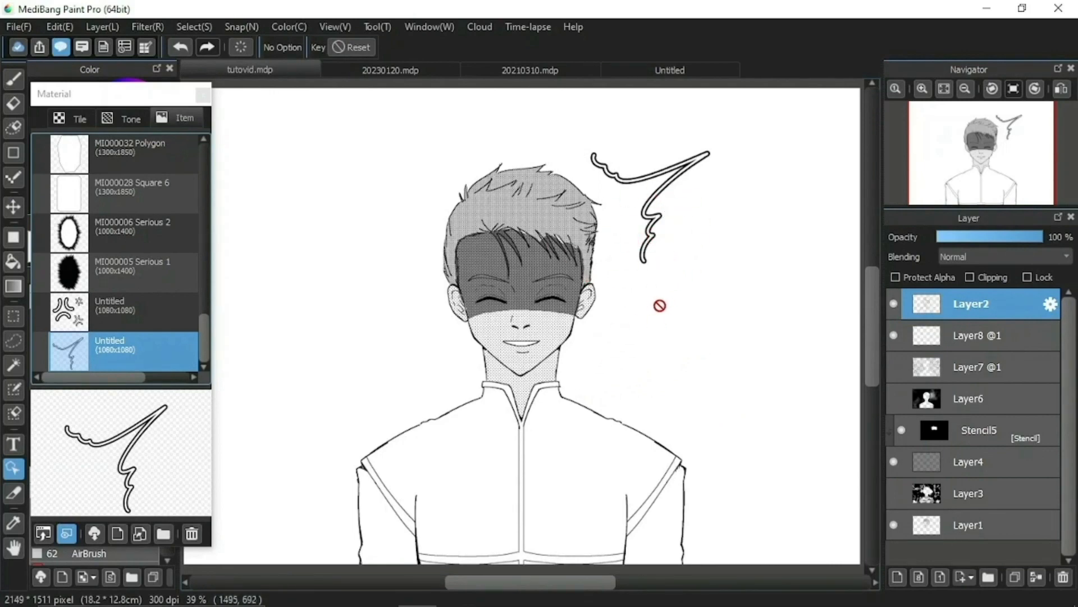
{"action": "left_click", "coordinate": [894, 462]}
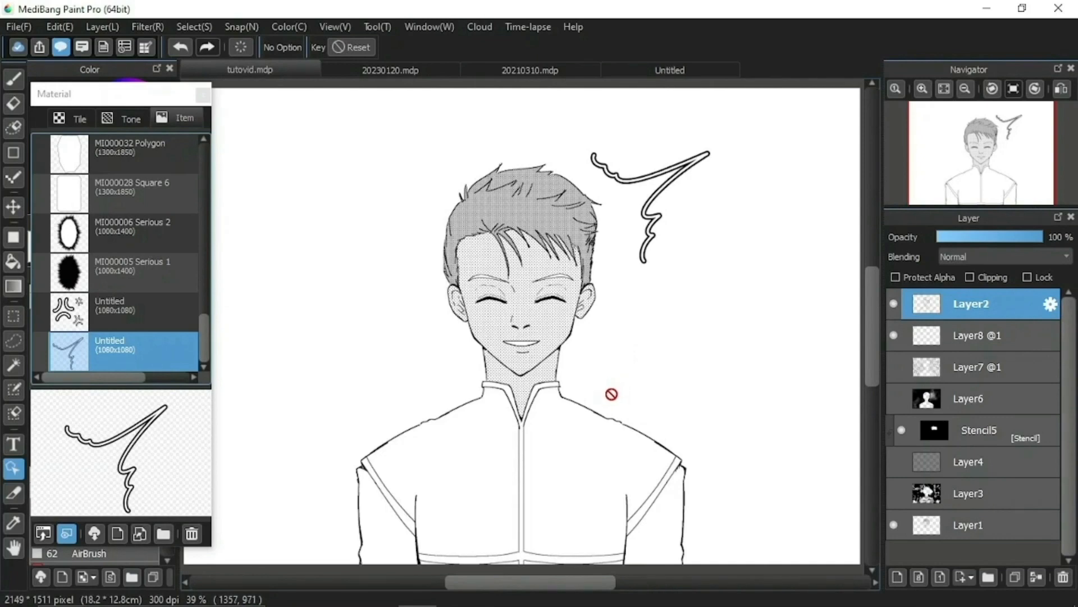
- In the Untitled document, hide Layer3, show the BOOM layer, and add its lettering as an item material
{"action": "left_click", "coordinate": [668, 72]}
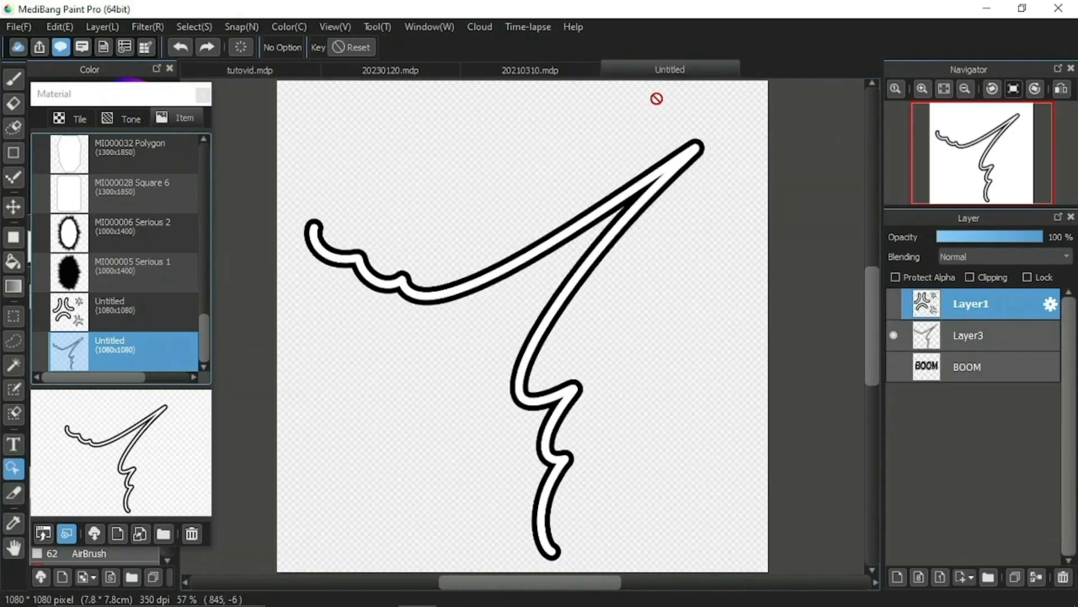
{"action": "left_click", "coordinate": [894, 335]}
{"action": "left_click", "coordinate": [894, 366]}
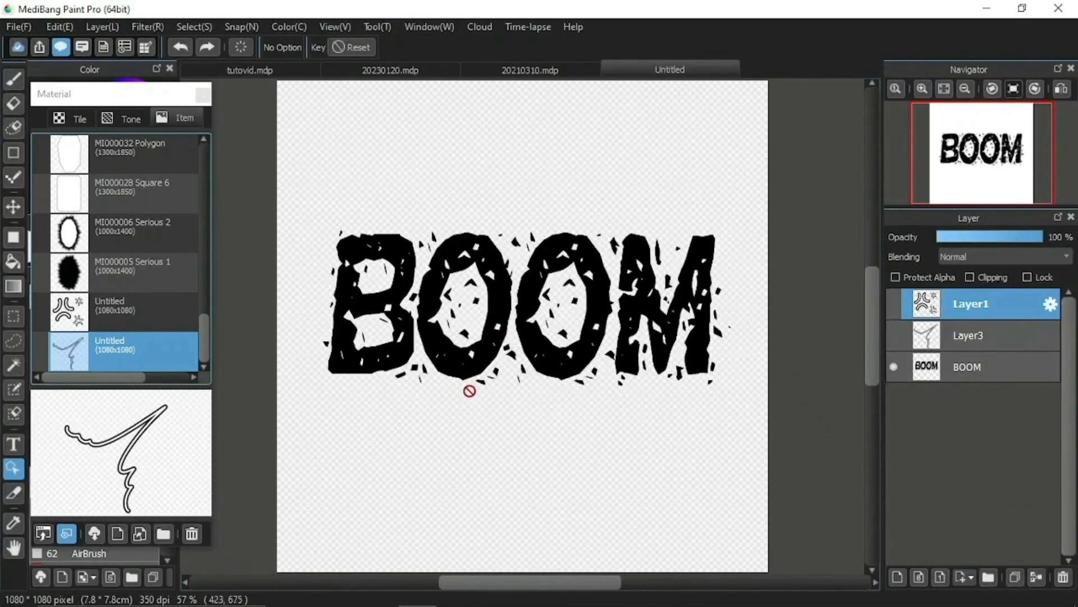
{"action": "left_click", "coordinate": [158, 540]}
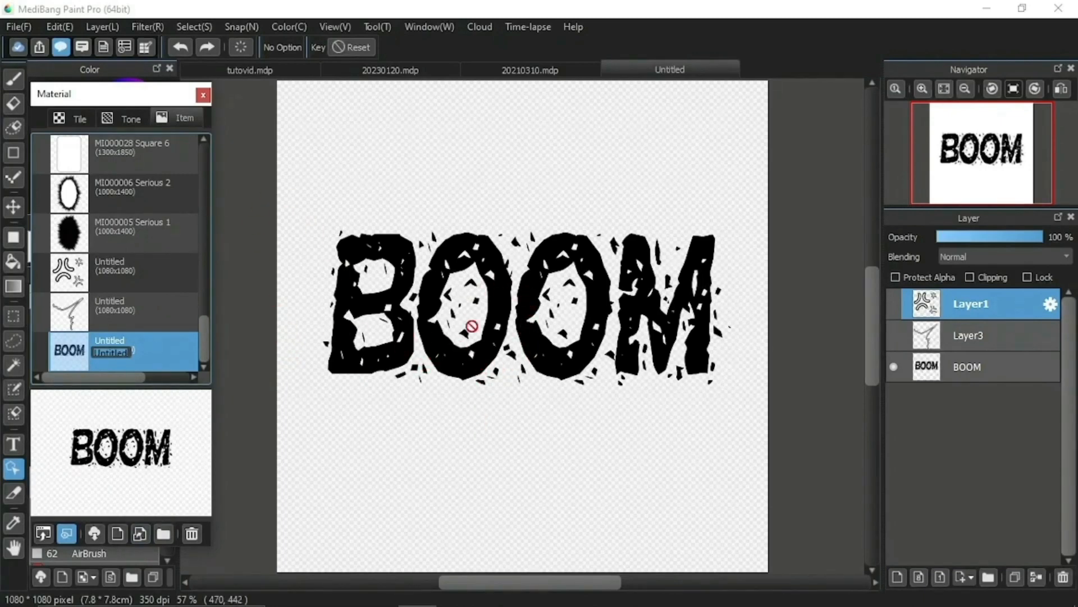
- Place the BOOM item on Layer2 of tutovid.mdp, scale it down, tilt it slightly counterclockwise and position it beside the character's face
{"action": "left_click", "coordinate": [264, 66]}
{"action": "mouse_move", "coordinate": [120, 450]}
{"action": "left_mouse_down"}
{"action": "mouse_move", "coordinate": [222, 378]}
{"action": "mouse_move", "coordinate": [334, 450]}
{"action": "left_mouse_up"}
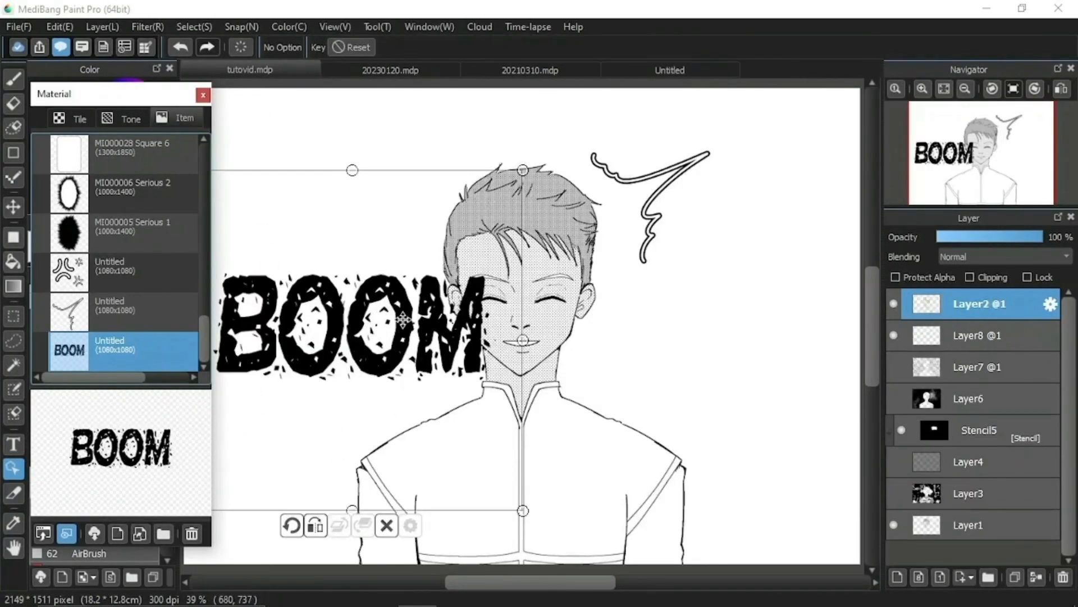
{"action": "left_click_drag", "start_coordinate": [291, 525], "coordinate": [371, 505]}
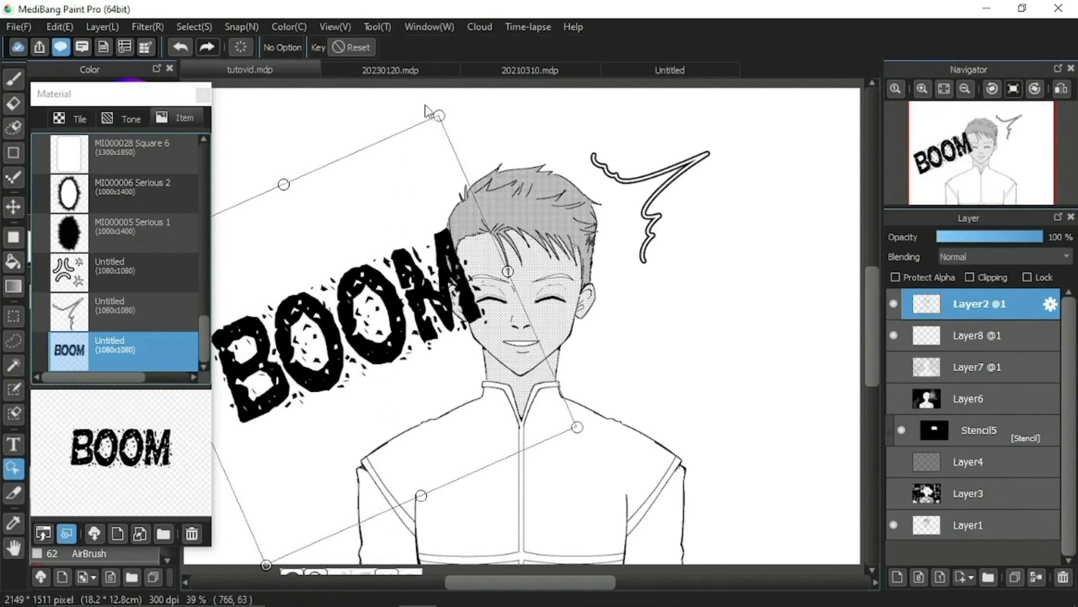
{"action": "left_click_drag", "start_coordinate": [438, 115], "coordinate": [375, 230]}
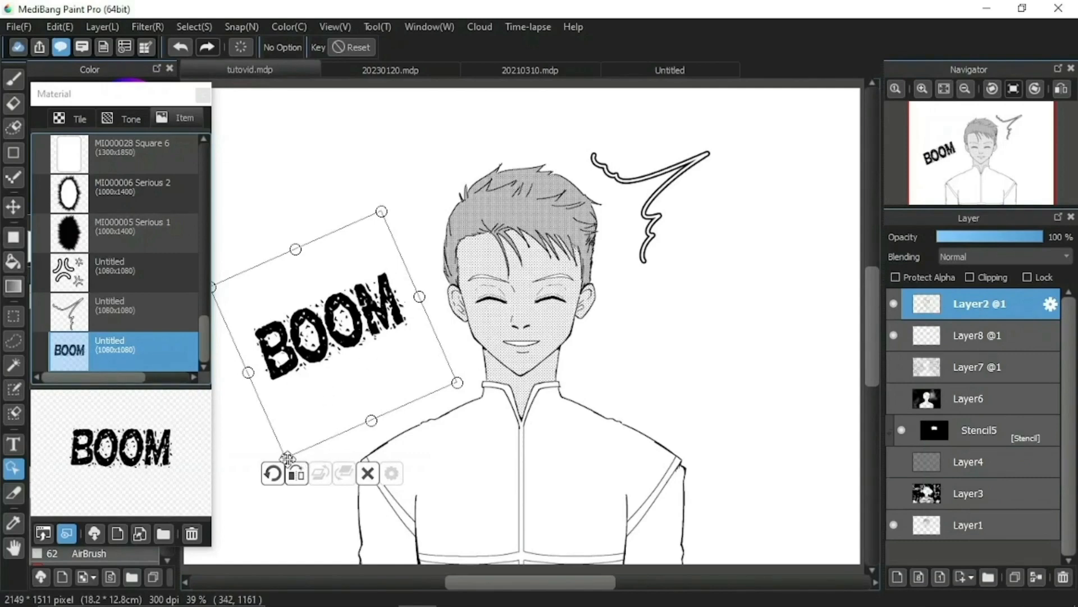
{"action": "left_click_drag", "start_coordinate": [276, 478], "coordinate": [244, 454]}
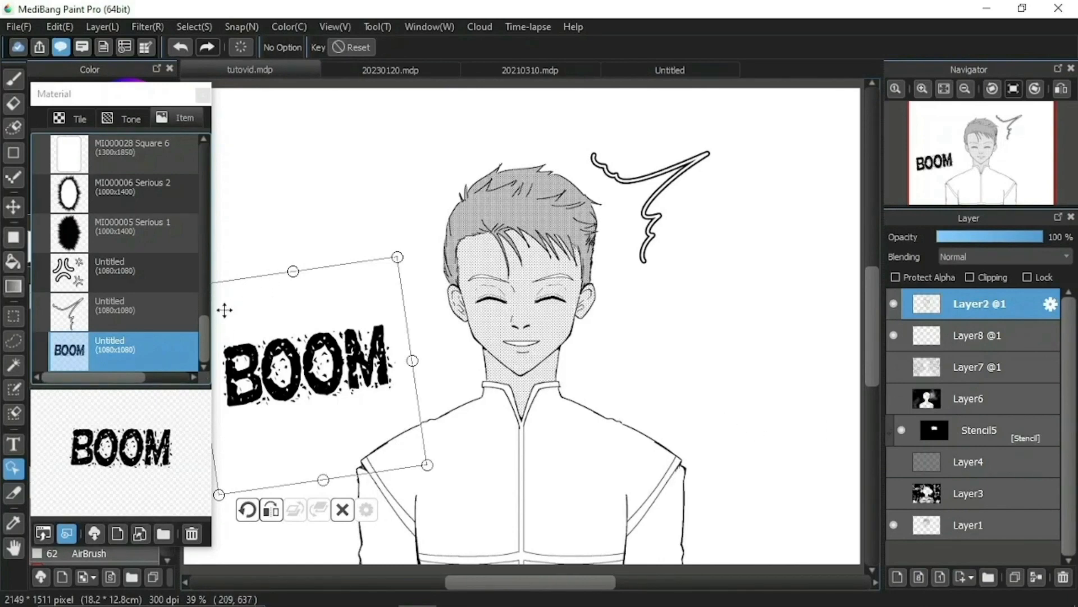
- Show Layer3 with the lightning background and the camouflage clothing tones
{"action": "scroll", "coordinate": [208, 298], "scroll_direction": "up", "scroll_amount": 4}
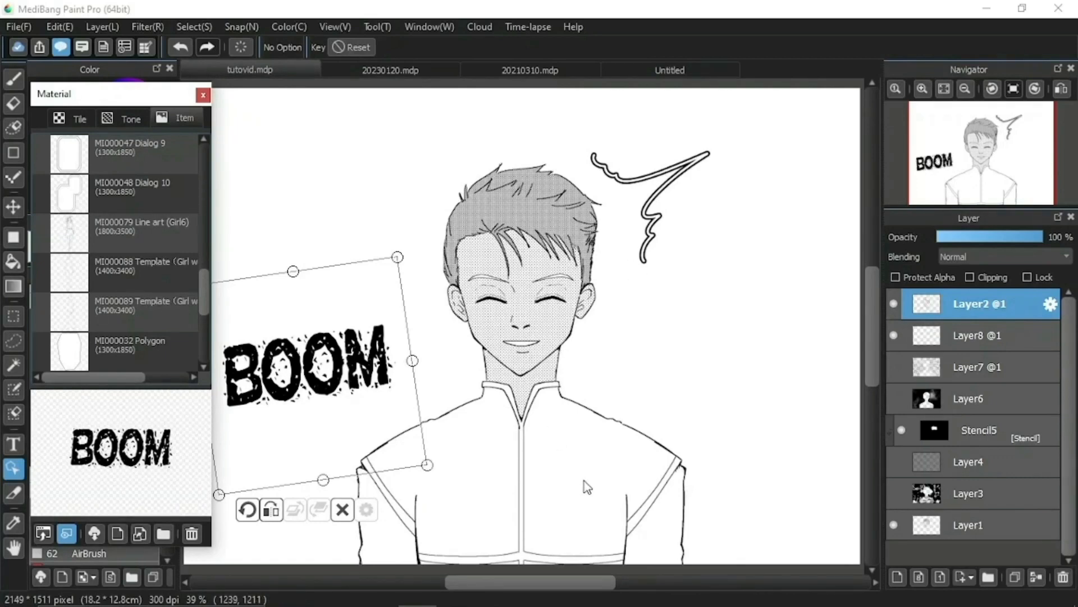
{"action": "left_click", "coordinate": [894, 492]}
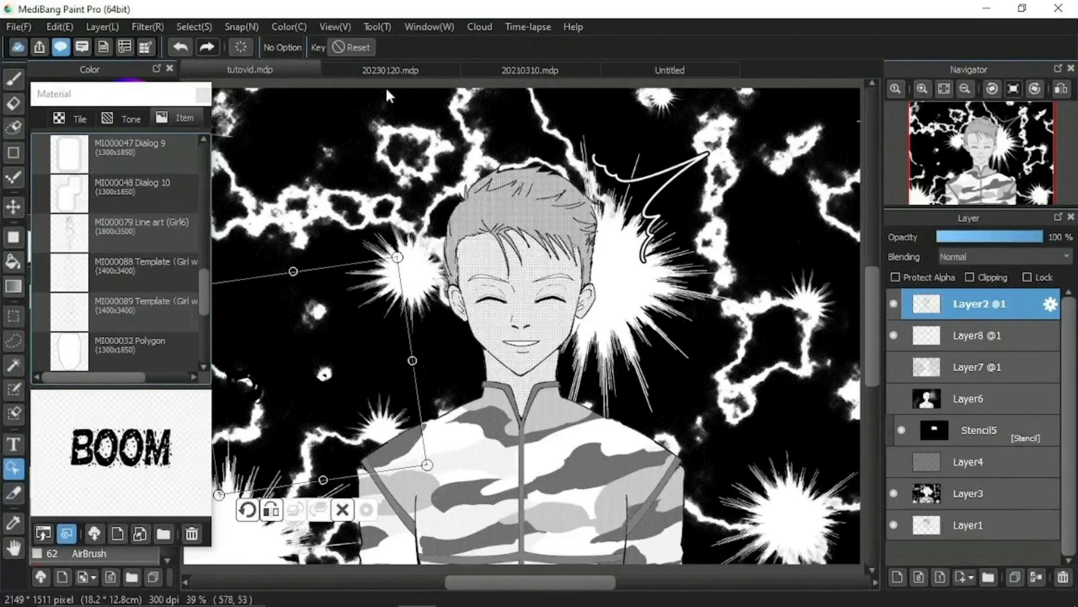
- Switch to 20230120.mdp and toggle the tone folder to compare the room with and without tones, leaving it shown
{"action": "left_click", "coordinate": [396, 74]}
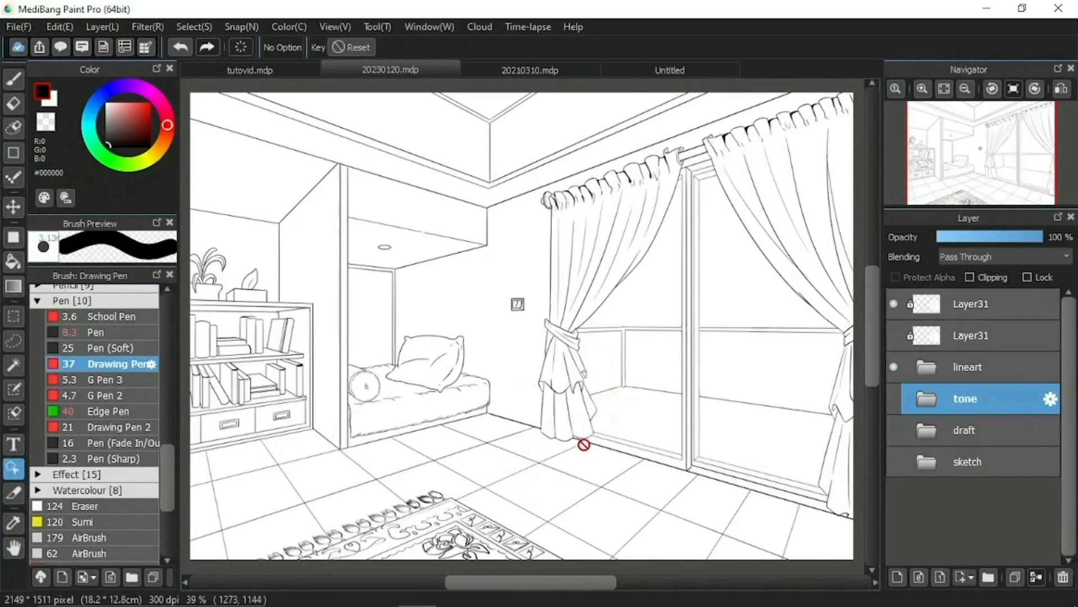
{"action": "left_click", "coordinate": [893, 398]}
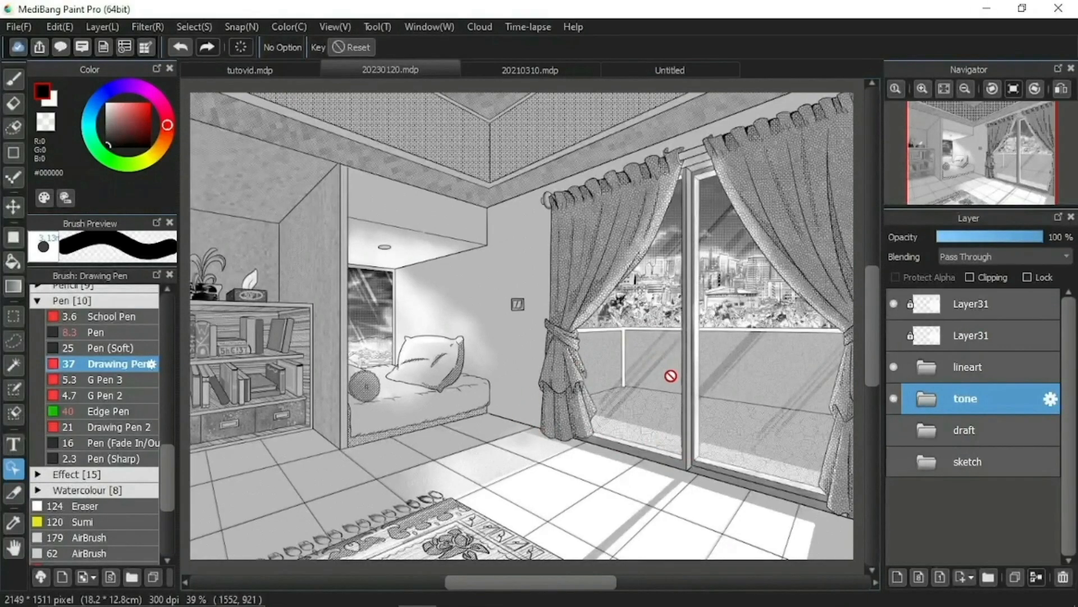
{"action": "left_click", "coordinate": [893, 398]}
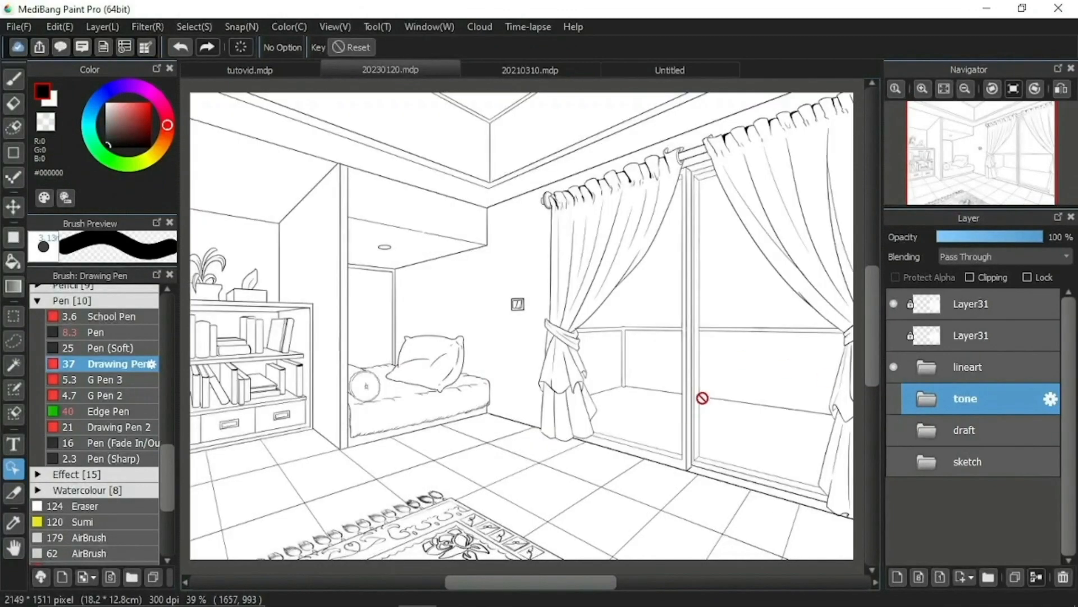
{"action": "left_click", "coordinate": [893, 399]}
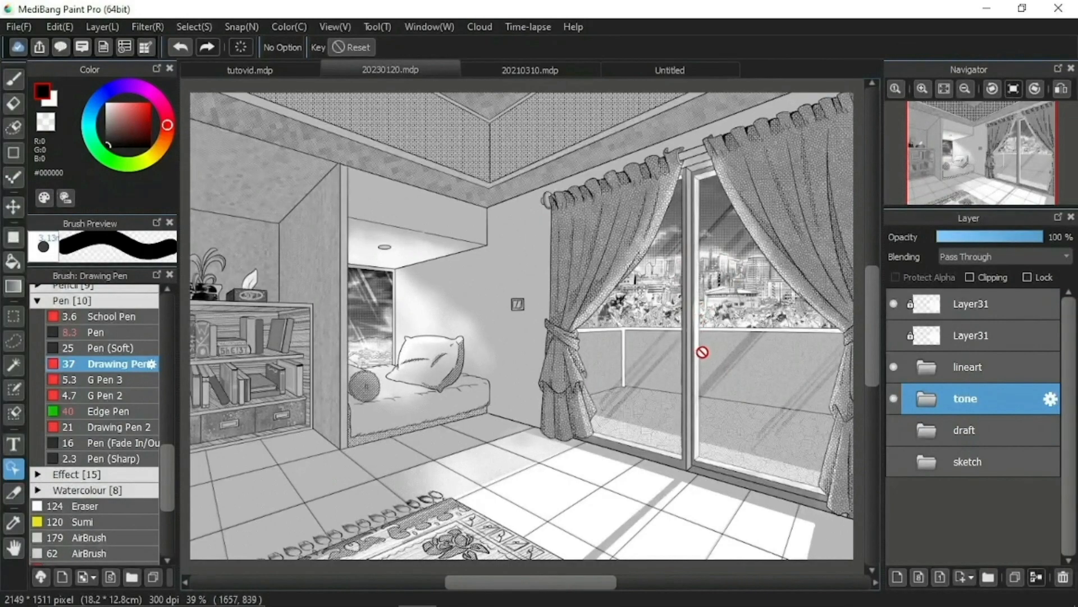
{"action": "left_click", "coordinate": [14, 547]}
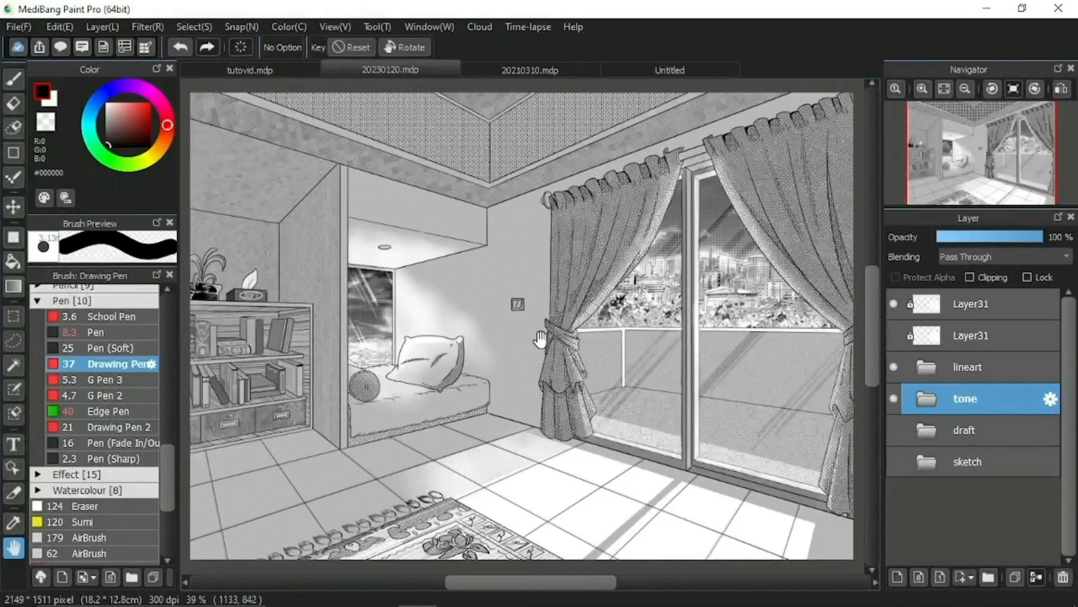
- Switch to 20210310.mdp and show the screentone folder over the street scene's line art
{"action": "left_click", "coordinate": [548, 72]}
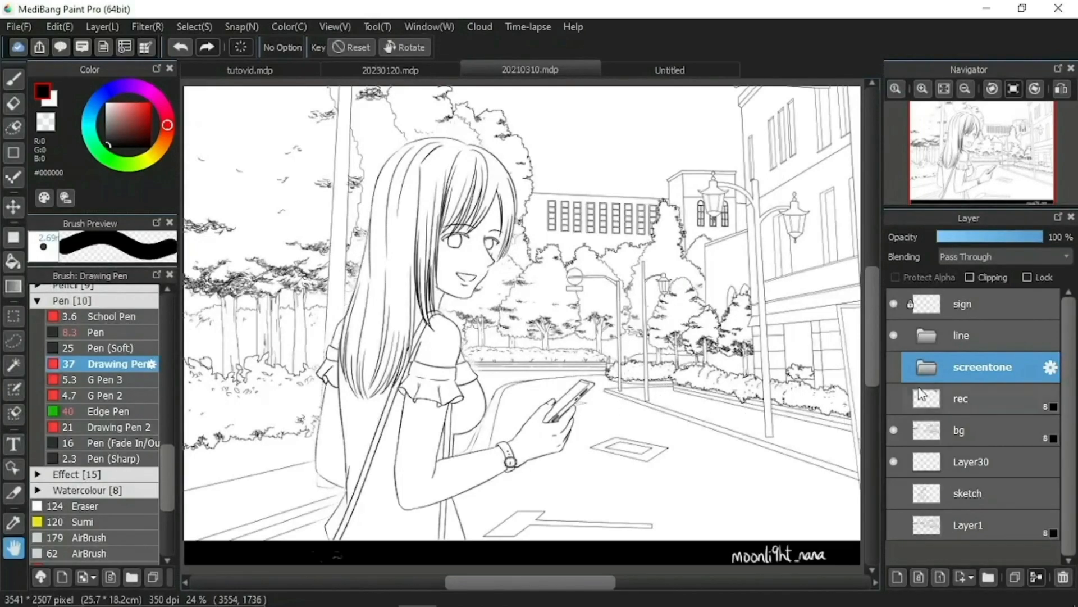
{"action": "left_click", "coordinate": [894, 367]}
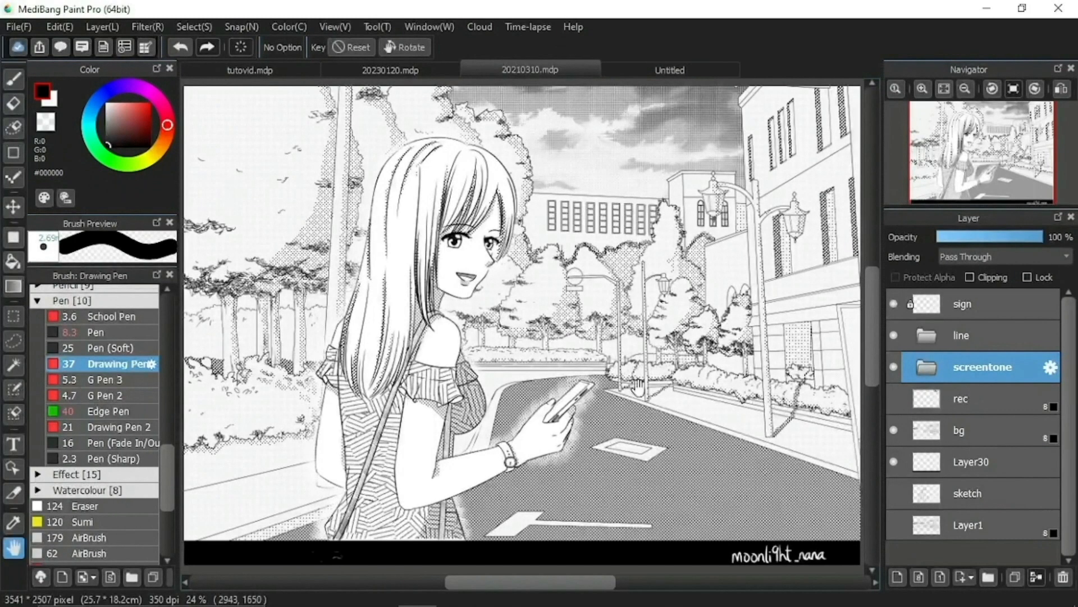